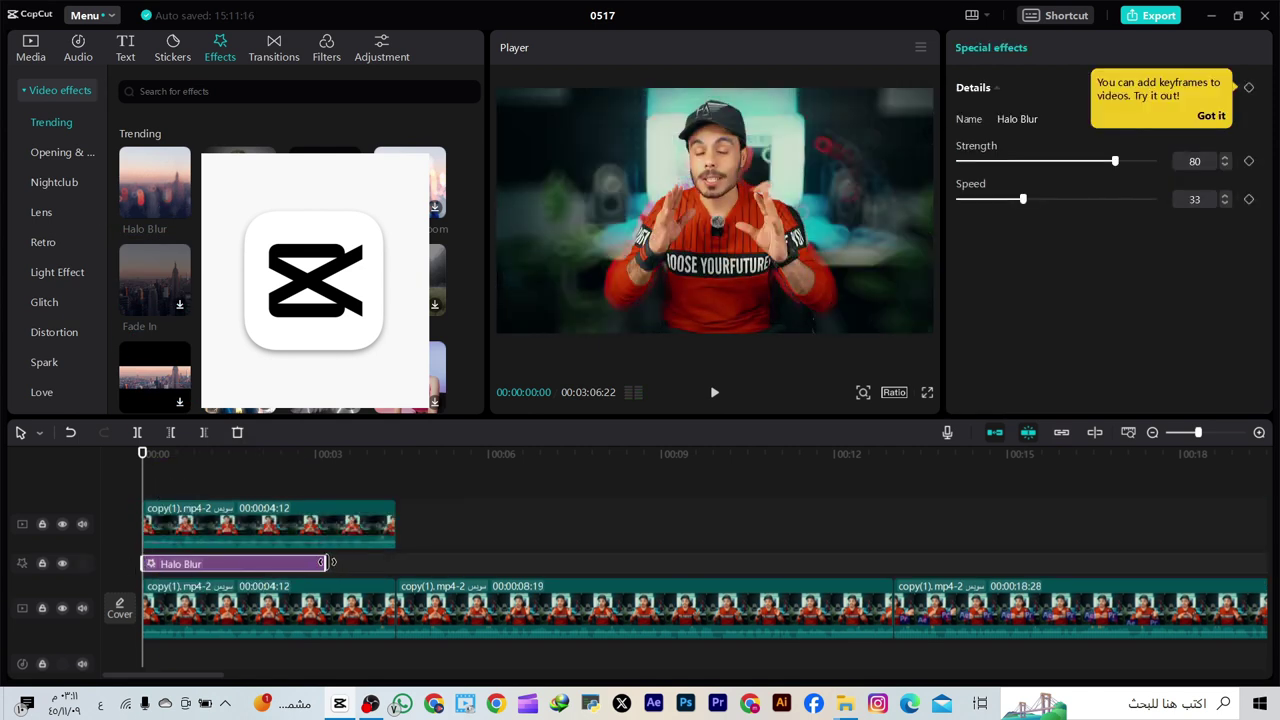
Extend the Halo Blur effect to the end of the first clip, lower its strength to 15 and play the result
{"action": "left_click_drag", "start_coordinate": [325, 563], "coordinate": [397, 574]}
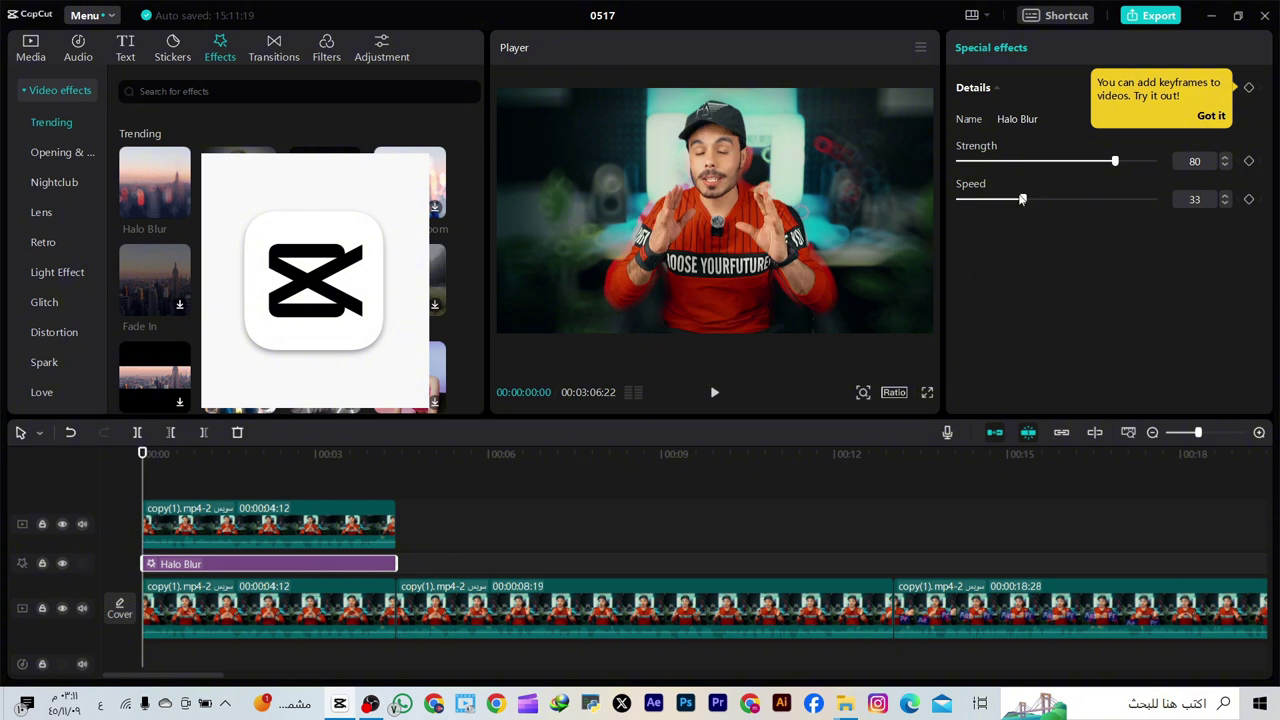
{"action": "left_click", "coordinate": [1017, 162]}
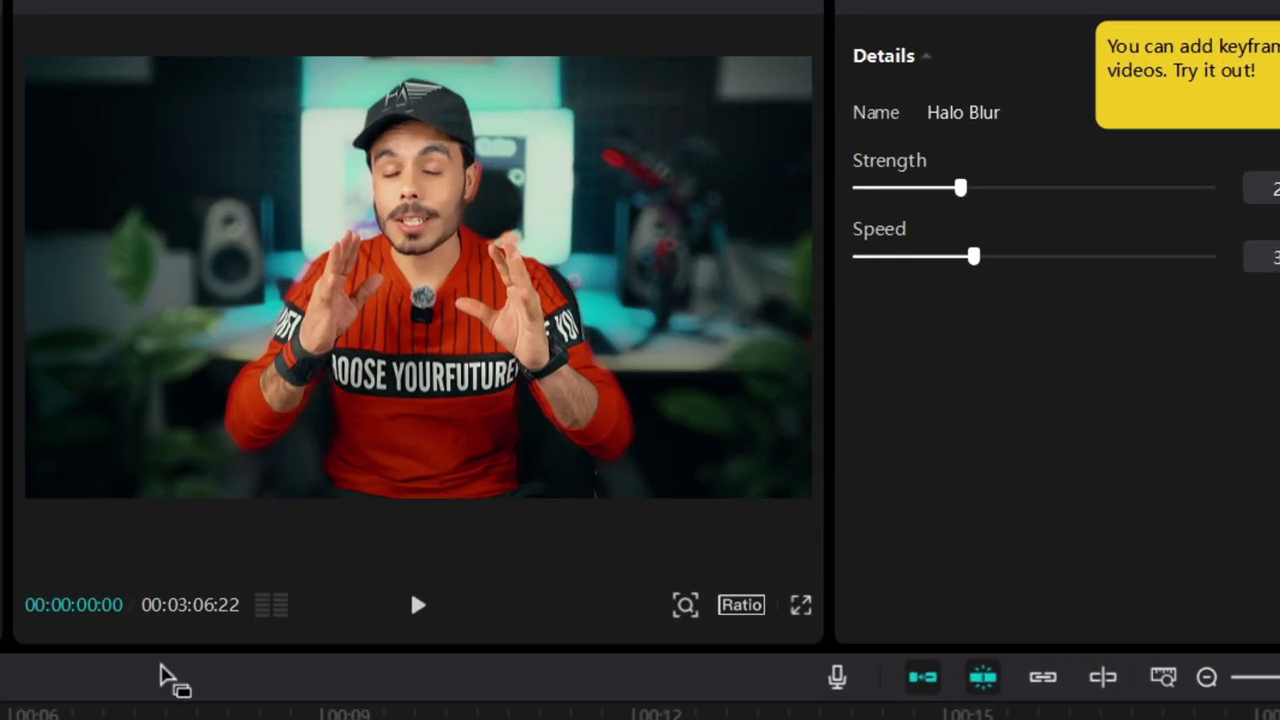
{"action": "left_click", "coordinate": [414, 608]}
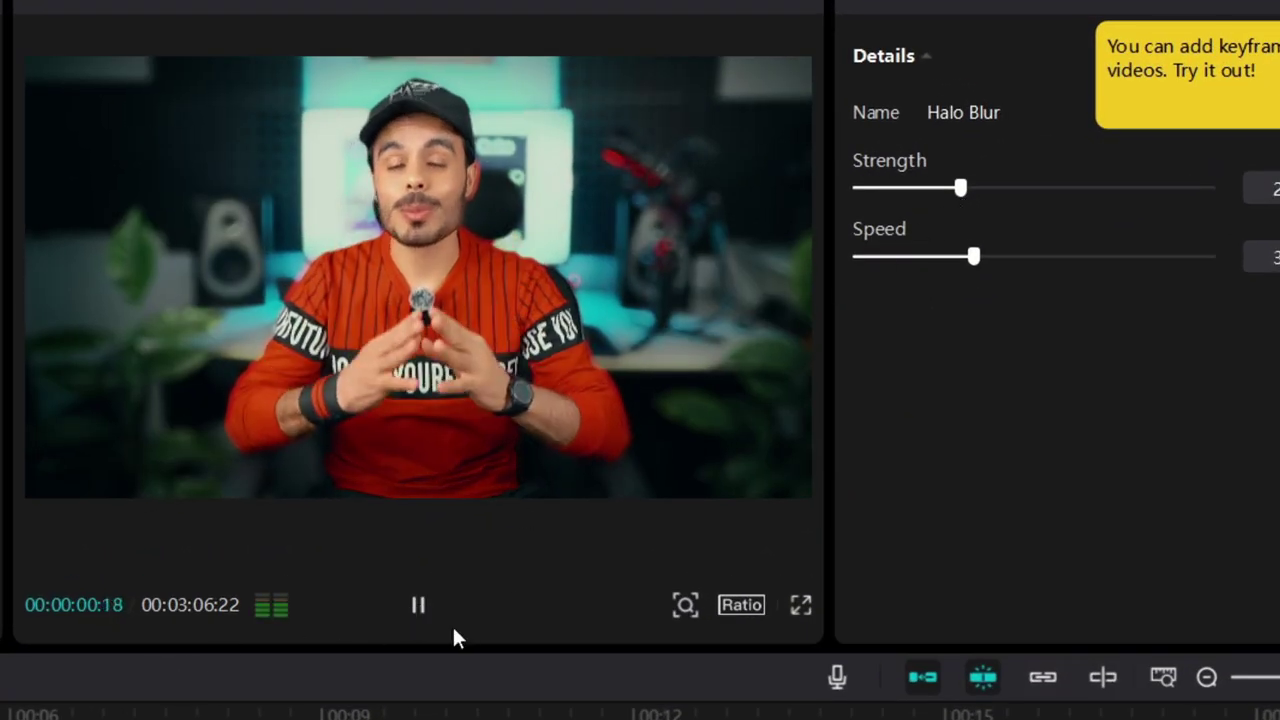
{"action": "left_click_drag", "start_coordinate": [960, 188], "coordinate": [912, 190]}
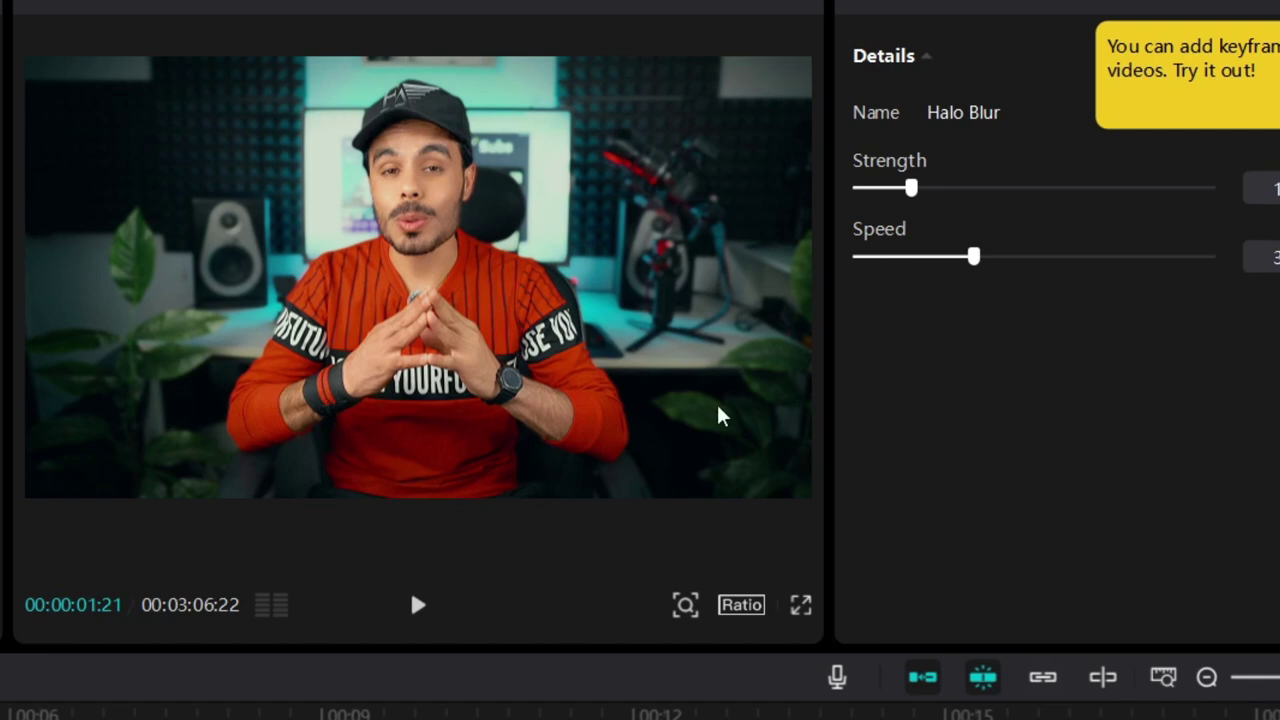
{"action": "left_click", "coordinate": [441, 609]}
{"action": "left_click", "coordinate": [439, 610]}
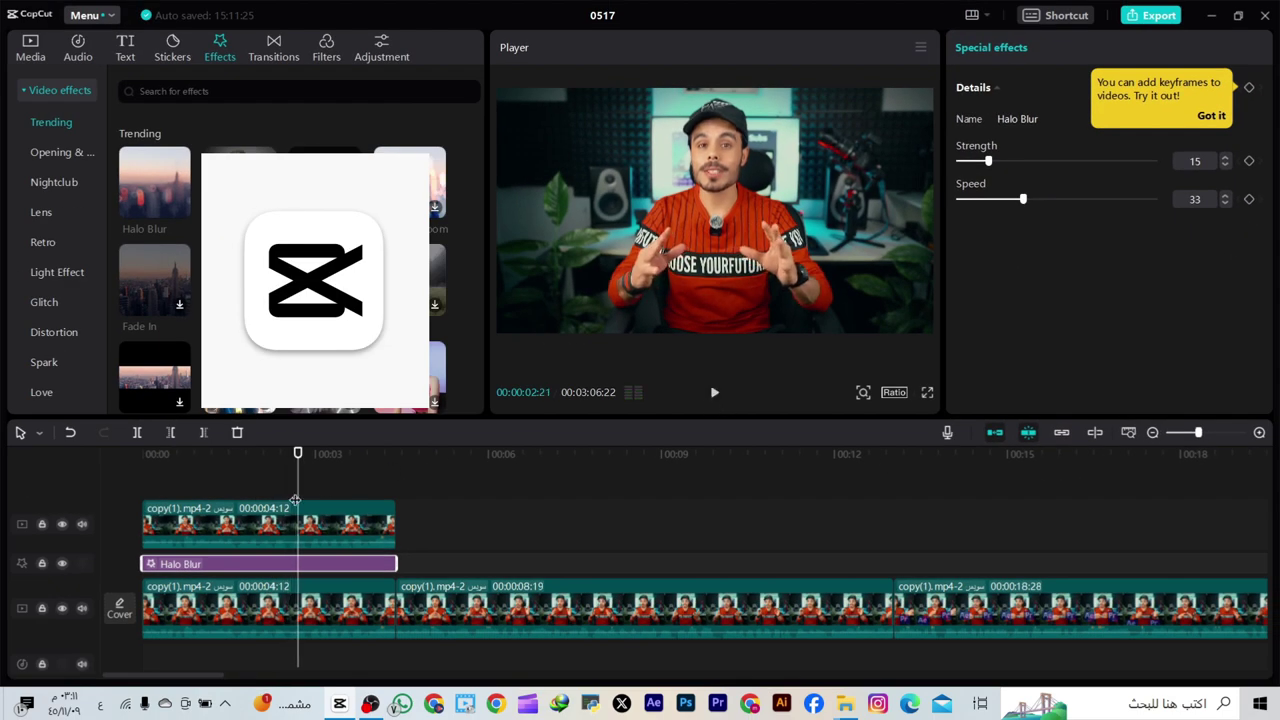
Set Halo Blur's strength to 18 and speed to 0, comparing the picture with the effect track hidden and shown
{"action": "left_click", "coordinate": [62, 565]}
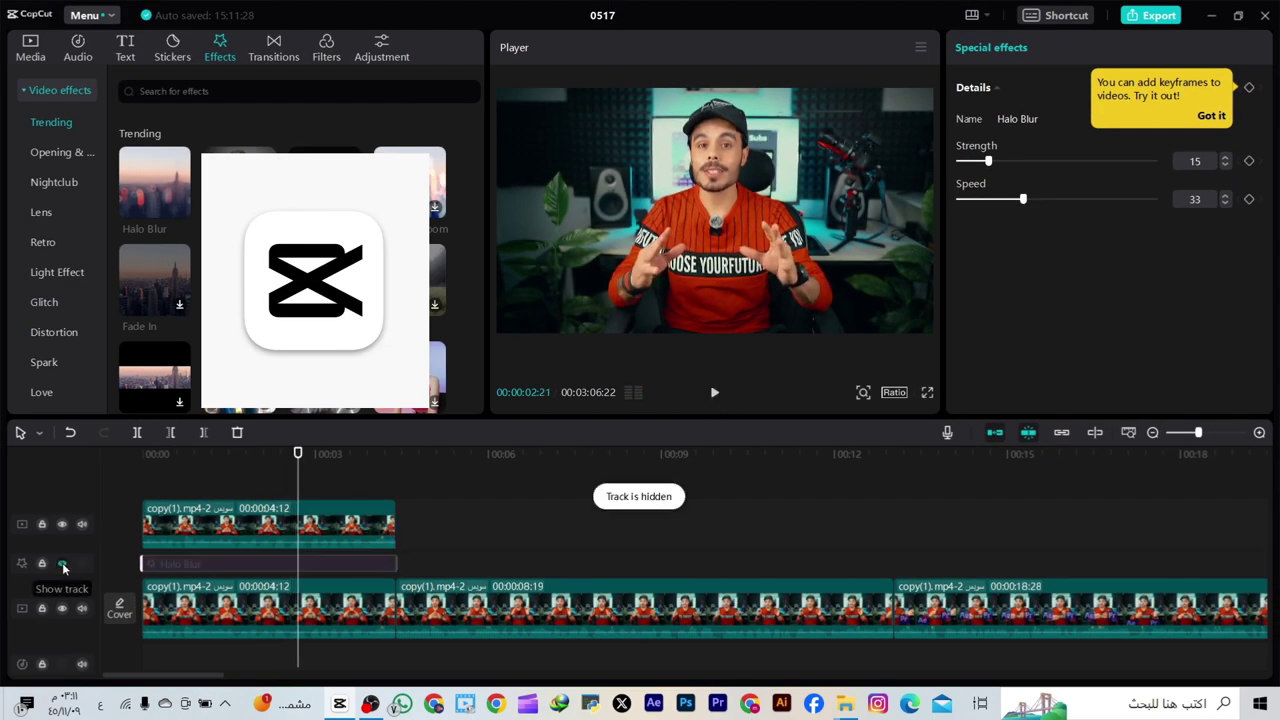
{"action": "left_click", "coordinate": [62, 563]}
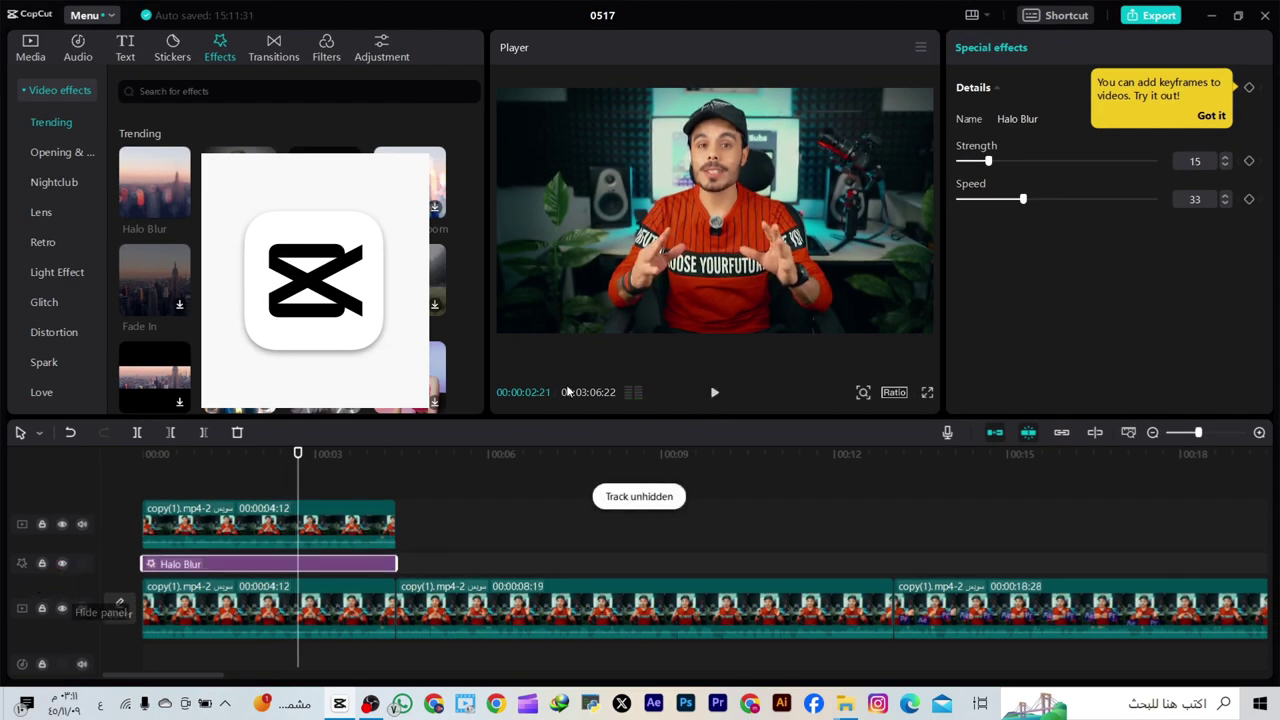
{"action": "left_click", "coordinate": [1027, 161]}
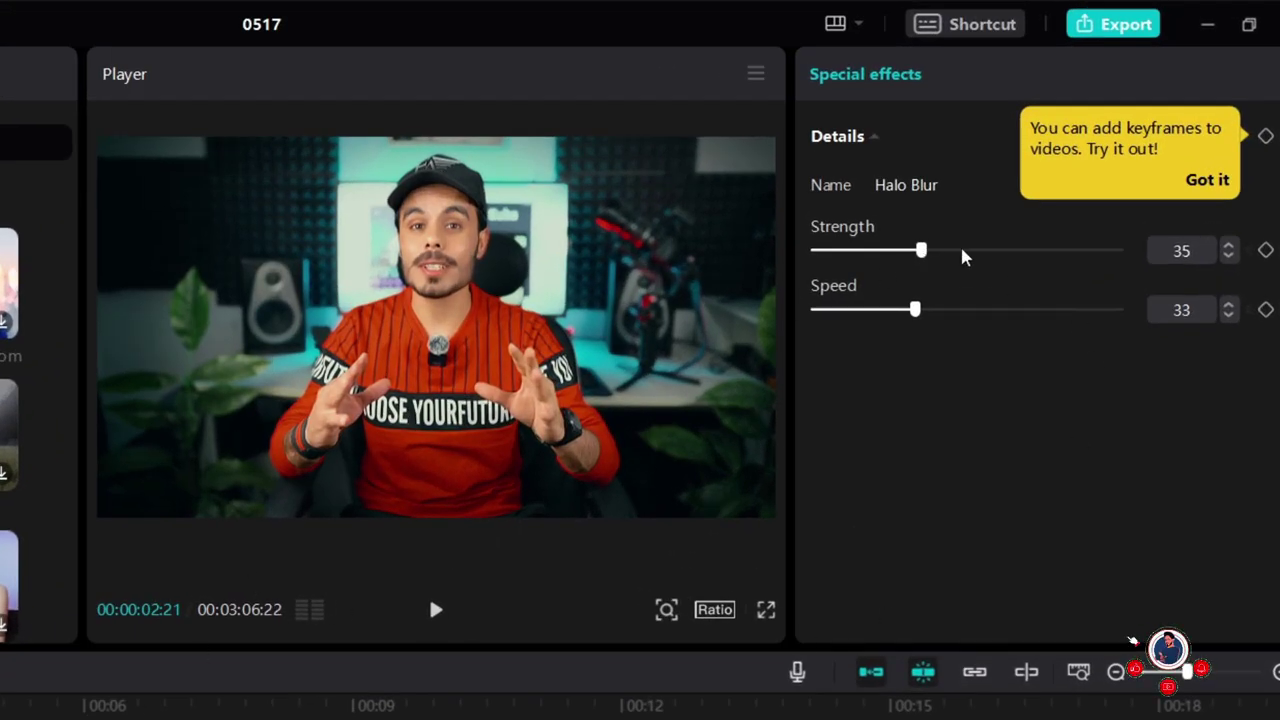
{"action": "left_click_drag", "start_coordinate": [963, 252], "coordinate": [995, 253]}
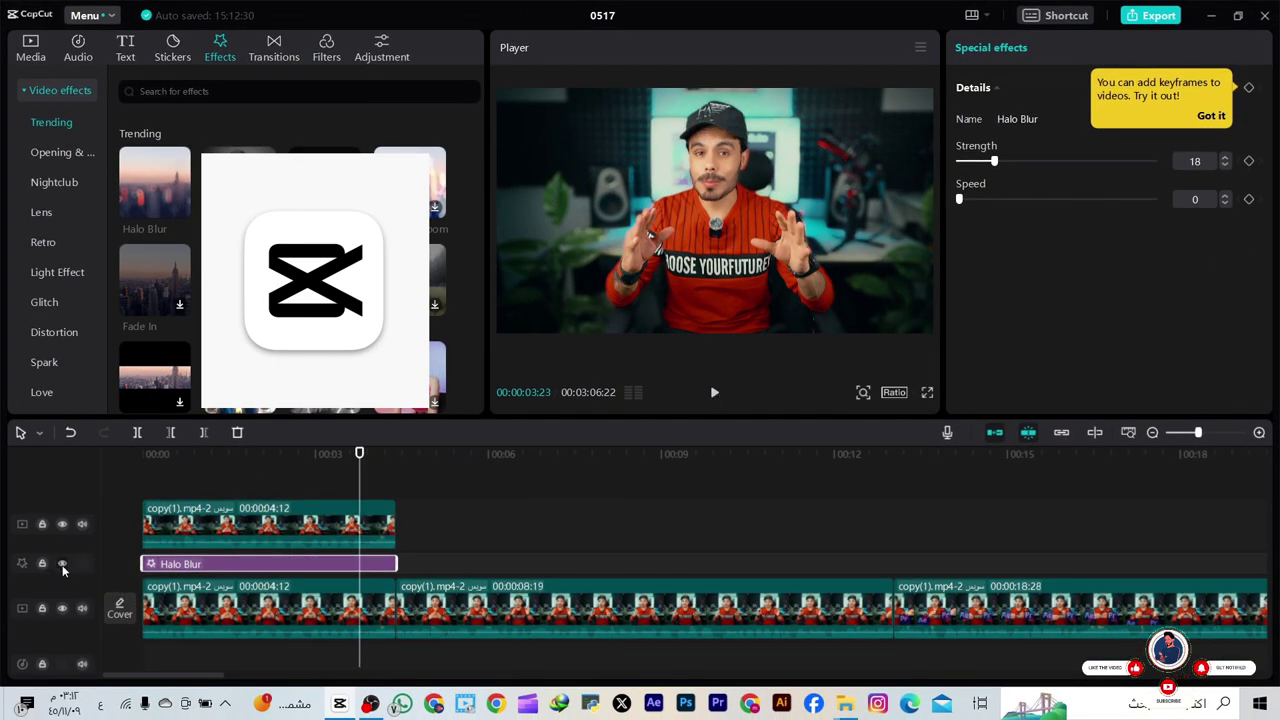
{"action": "left_click", "coordinate": [62, 564]}
{"action": "left_click", "coordinate": [62, 564]}
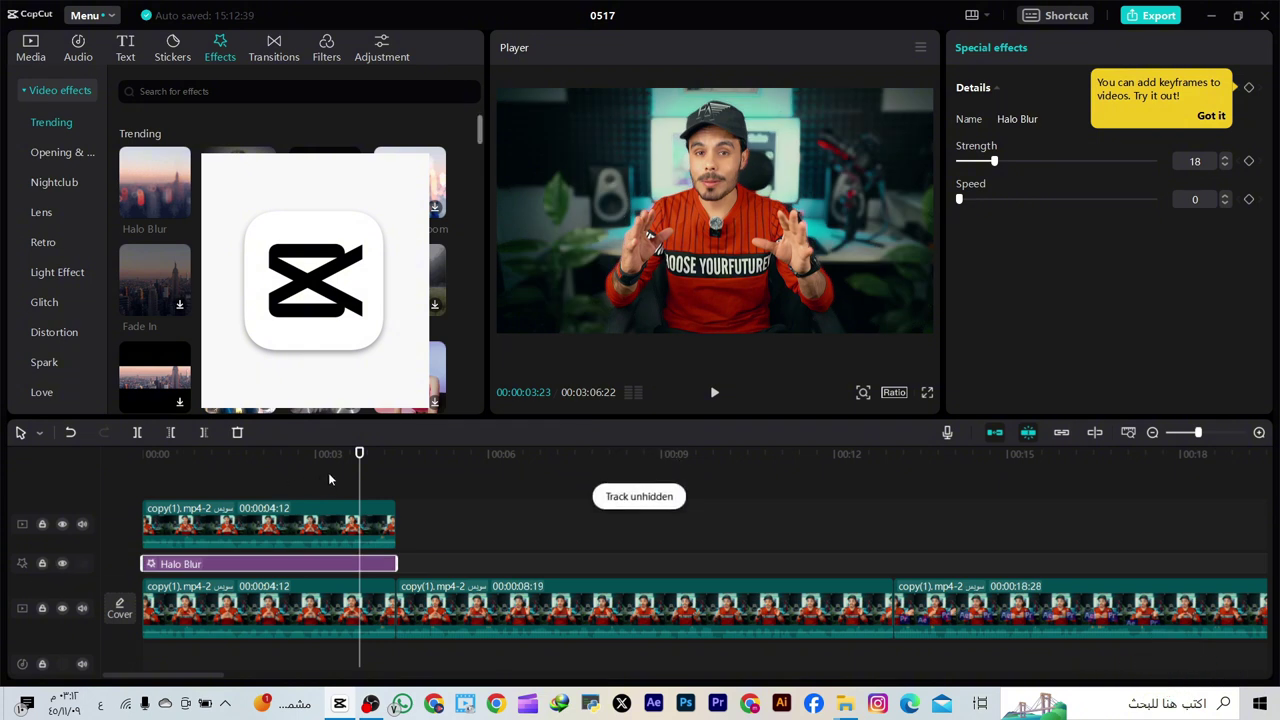
Replace the Halo Blur effect with Leak 1 at the start of the timeline and preview it
{"action": "left_click_drag", "start_coordinate": [355, 473], "coordinate": [179, 473]}
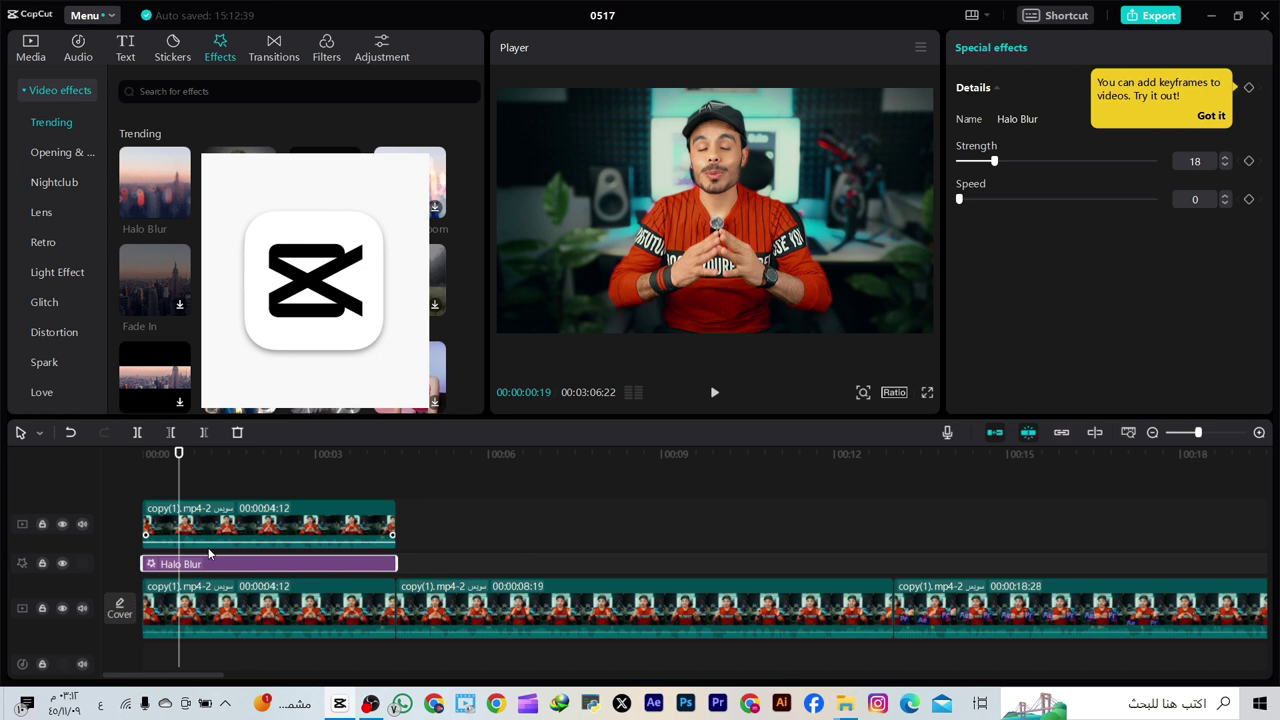
{"action": "key", "text": "Delete"}
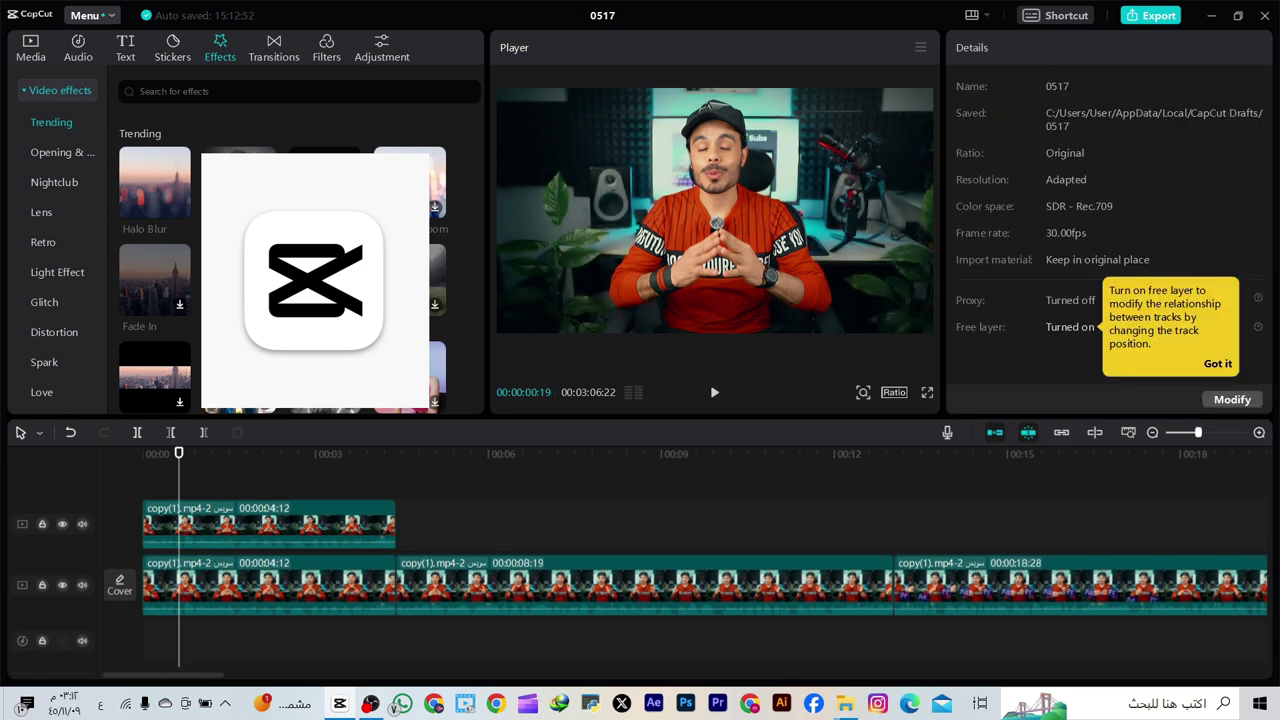
{"action": "left_click_drag", "start_coordinate": [238, 378], "coordinate": [151, 493]}
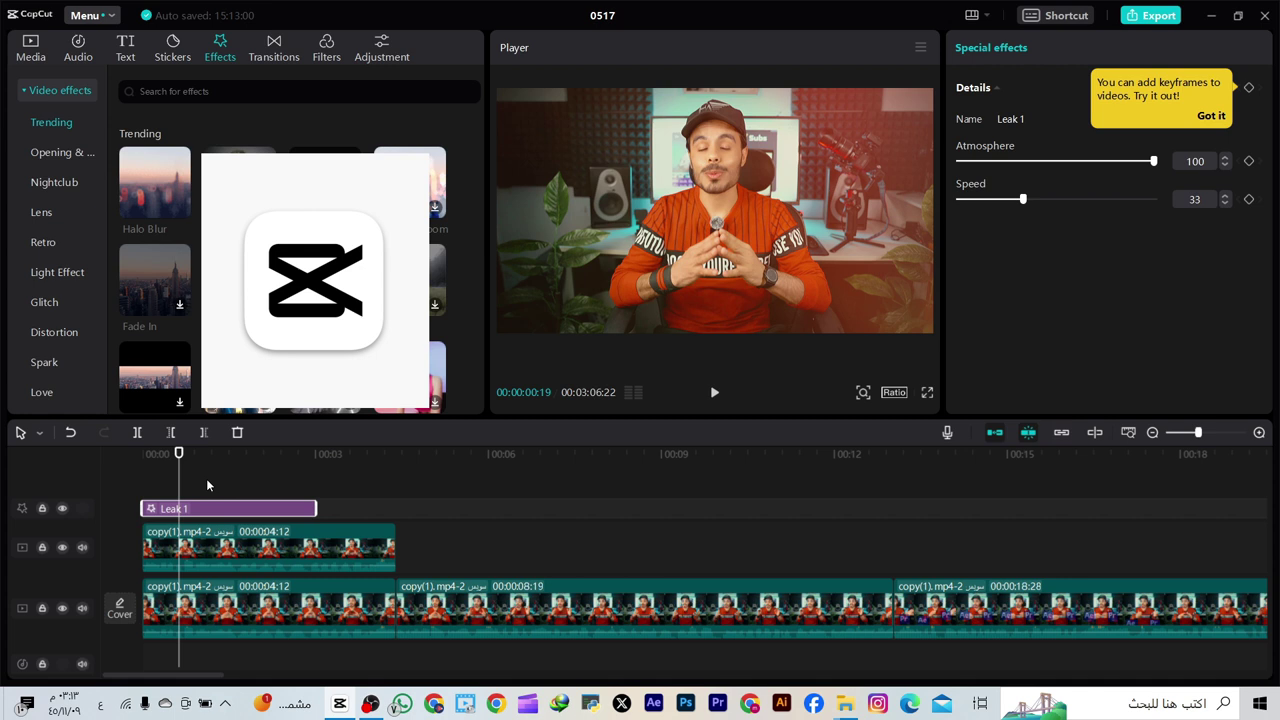
{"action": "left_click", "coordinate": [714, 393]}
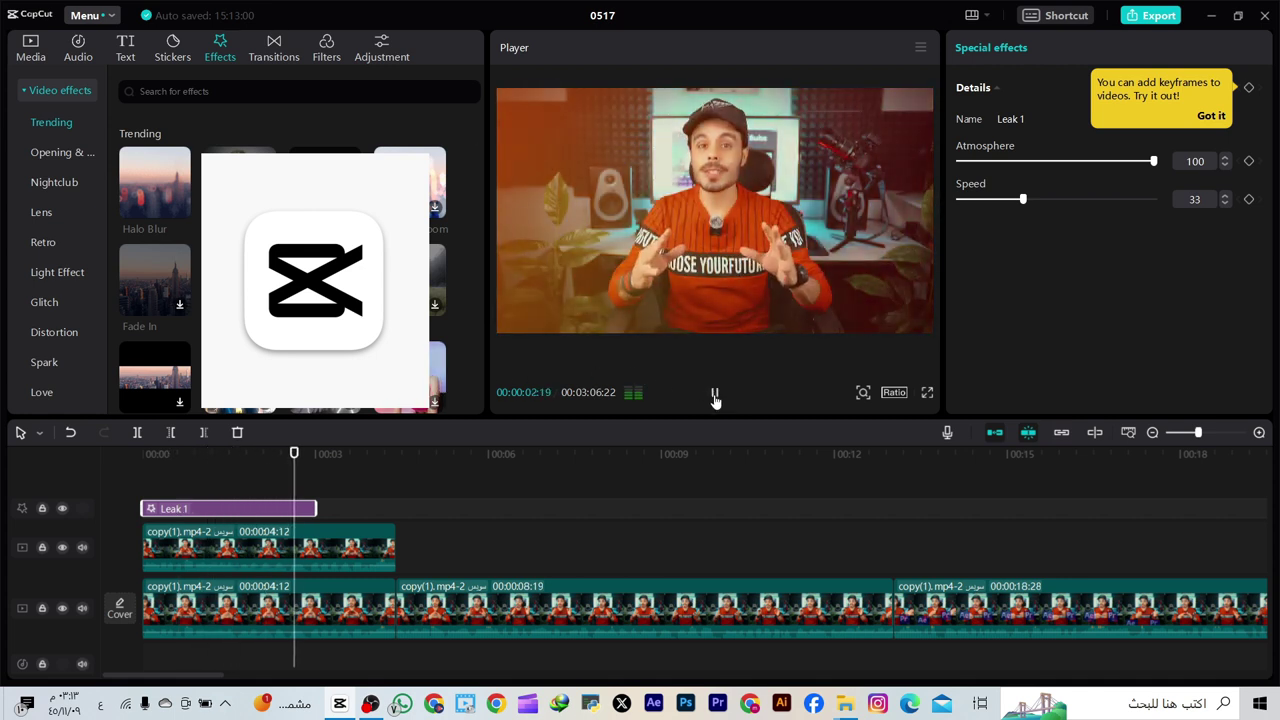
{"action": "left_click", "coordinate": [714, 394]}
Extend the Leak 1 effect past the end of the first clip and set its Atmosphere to 23 and Speed to 22
{"action": "left_click_drag", "start_coordinate": [316, 507], "coordinate": [452, 508]}
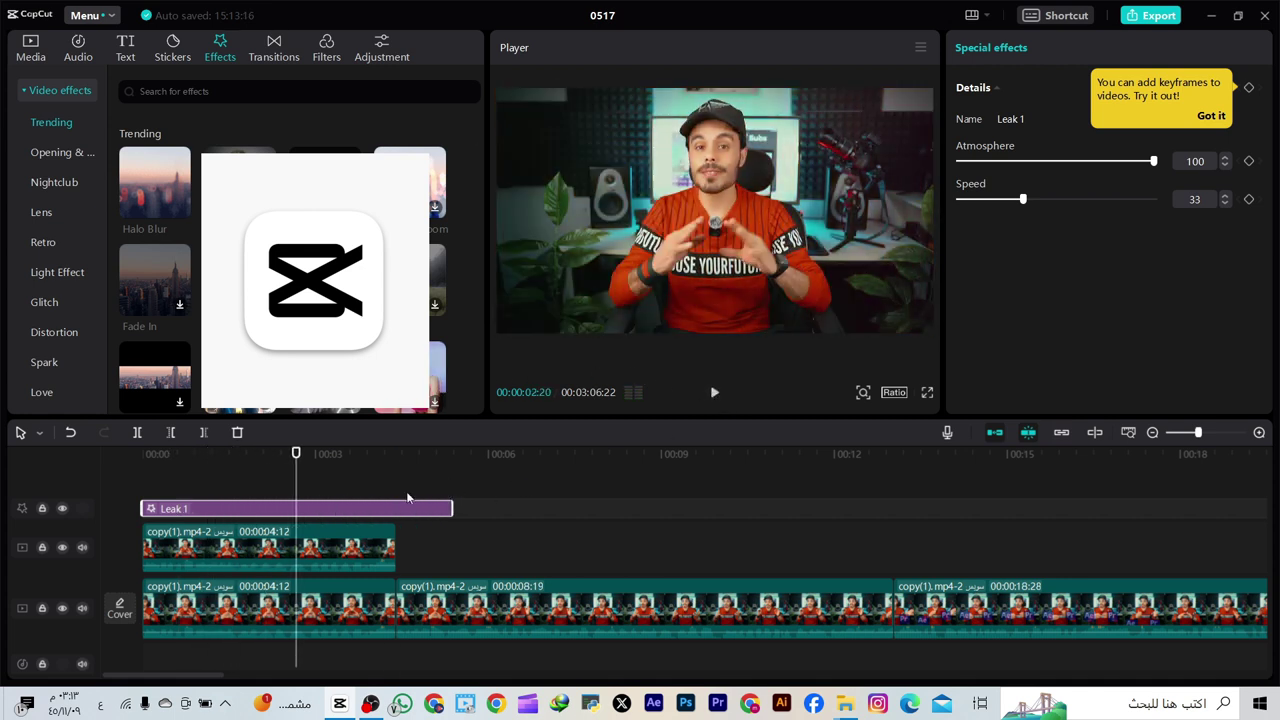
{"action": "left_click", "coordinate": [300, 487]}
{"action": "left_click", "coordinate": [712, 393]}
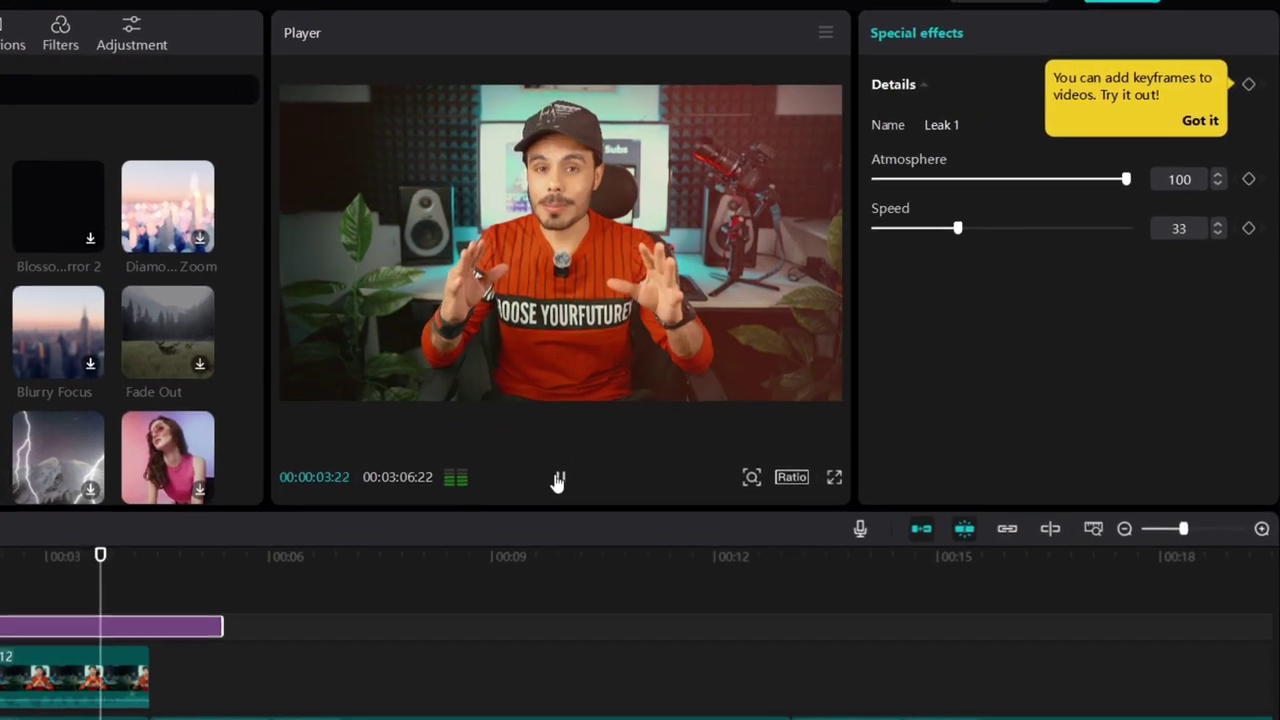
{"action": "left_click", "coordinate": [712, 393]}
{"action": "left_click_drag", "start_coordinate": [921, 190], "coordinate": [904, 197]}
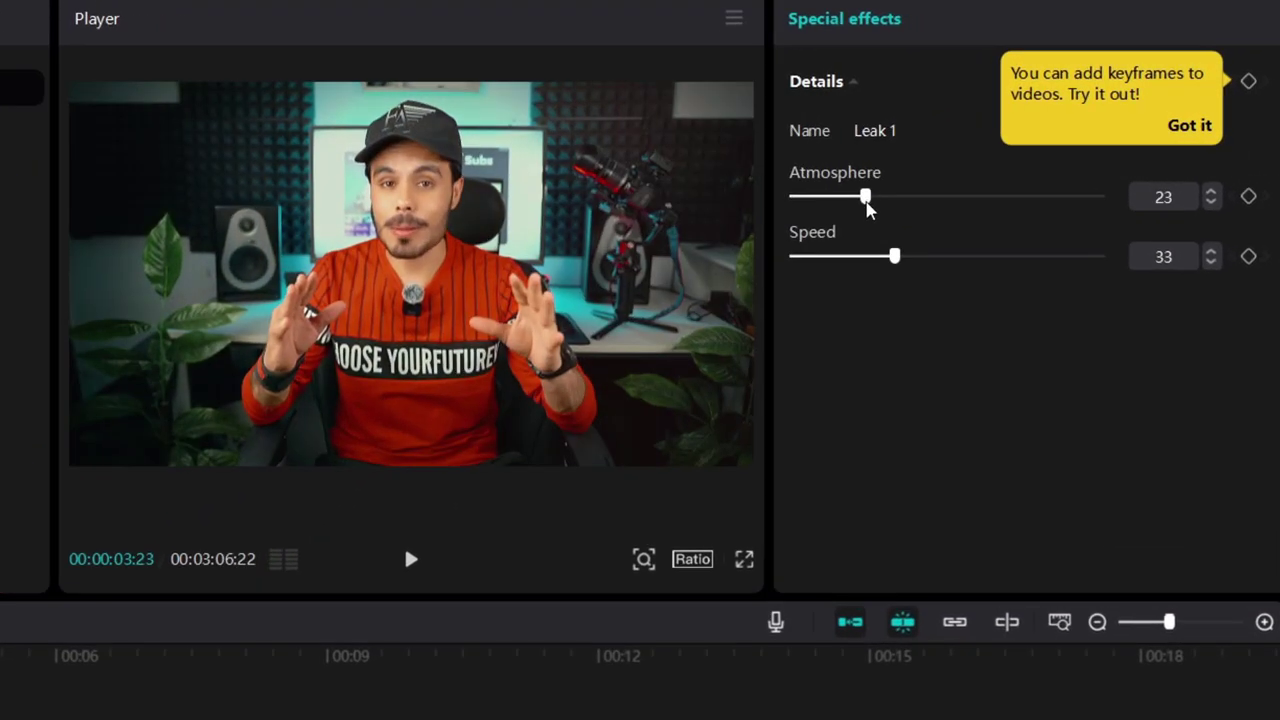
{"action": "left_click_drag", "start_coordinate": [885, 256], "coordinate": [855, 257]}
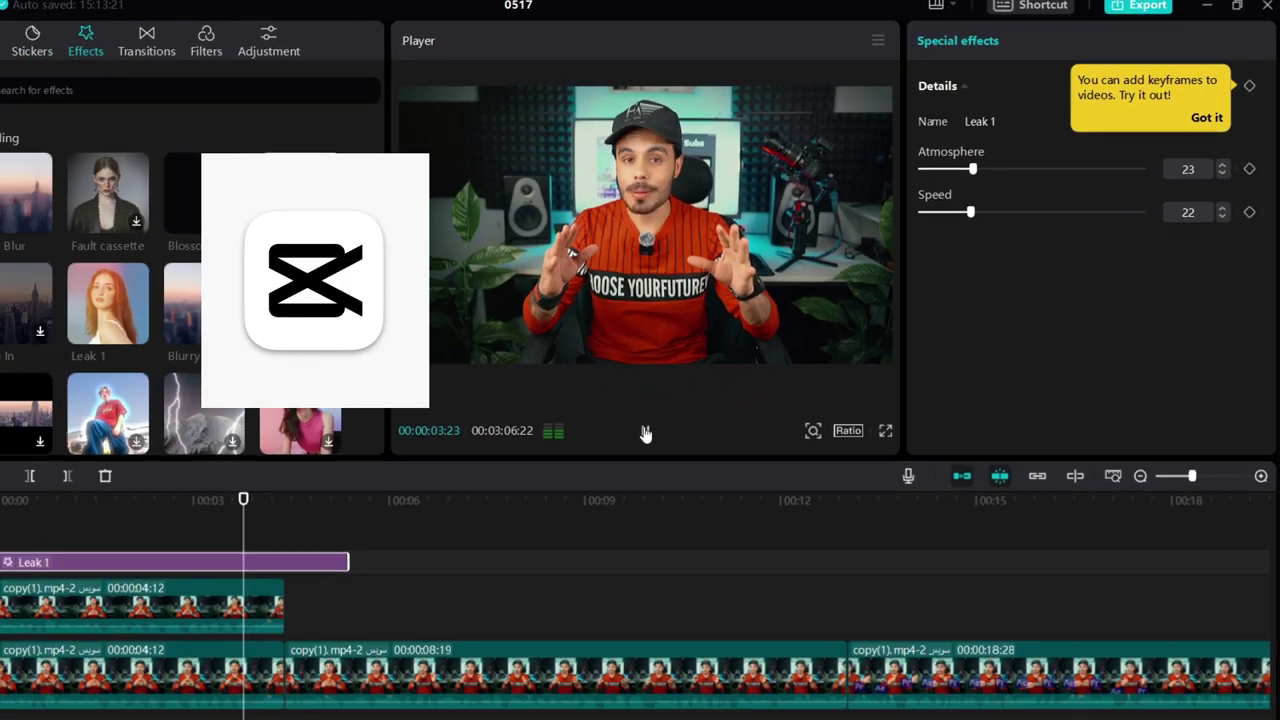
{"action": "left_click", "coordinate": [411, 559]}
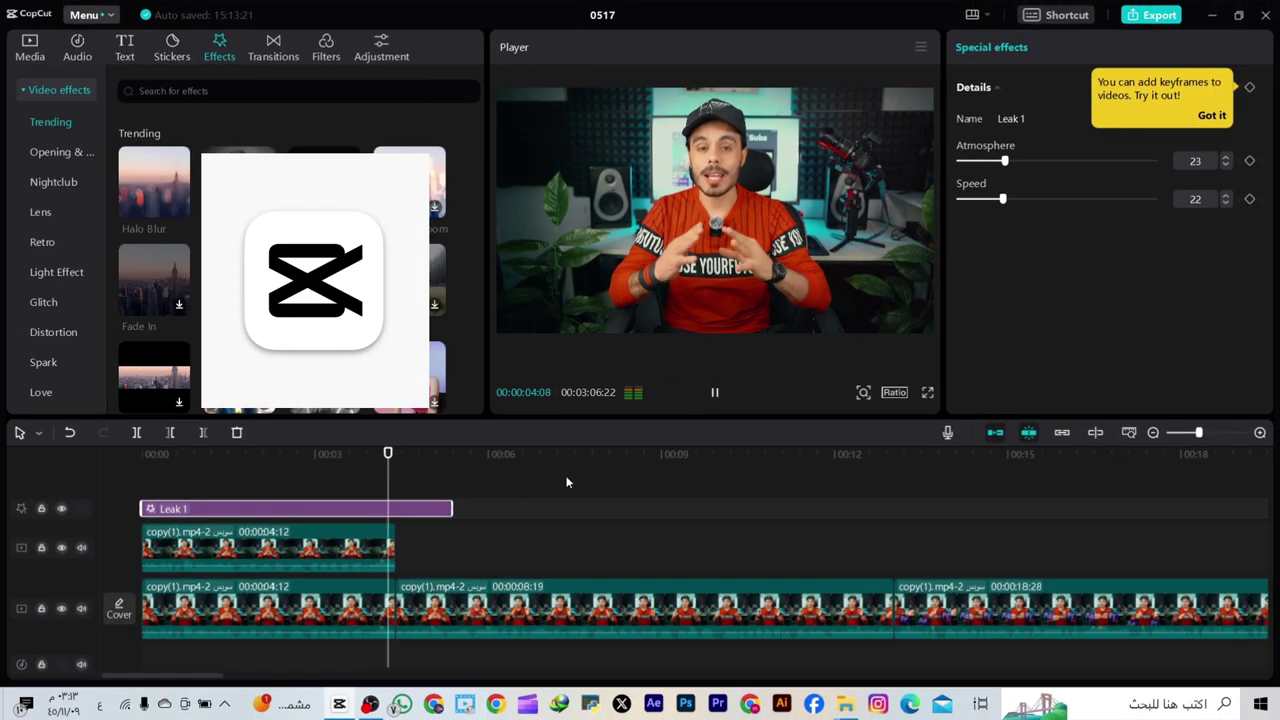
{"action": "left_click", "coordinate": [108, 670]}
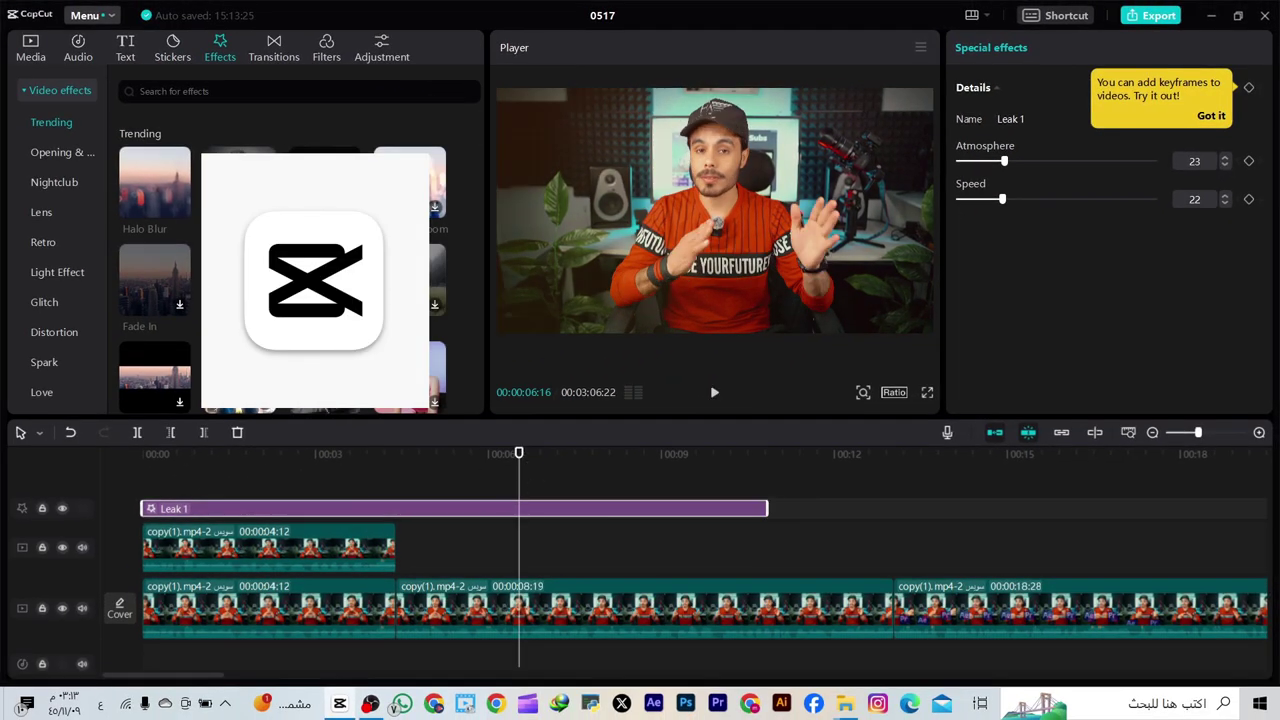
Replace Leak 1 with the Lightning Crack effect across the cut between the first two clips and preview it
{"action": "right_click", "coordinate": [314, 500]}
{"action": "left_click", "coordinate": [337, 480]}
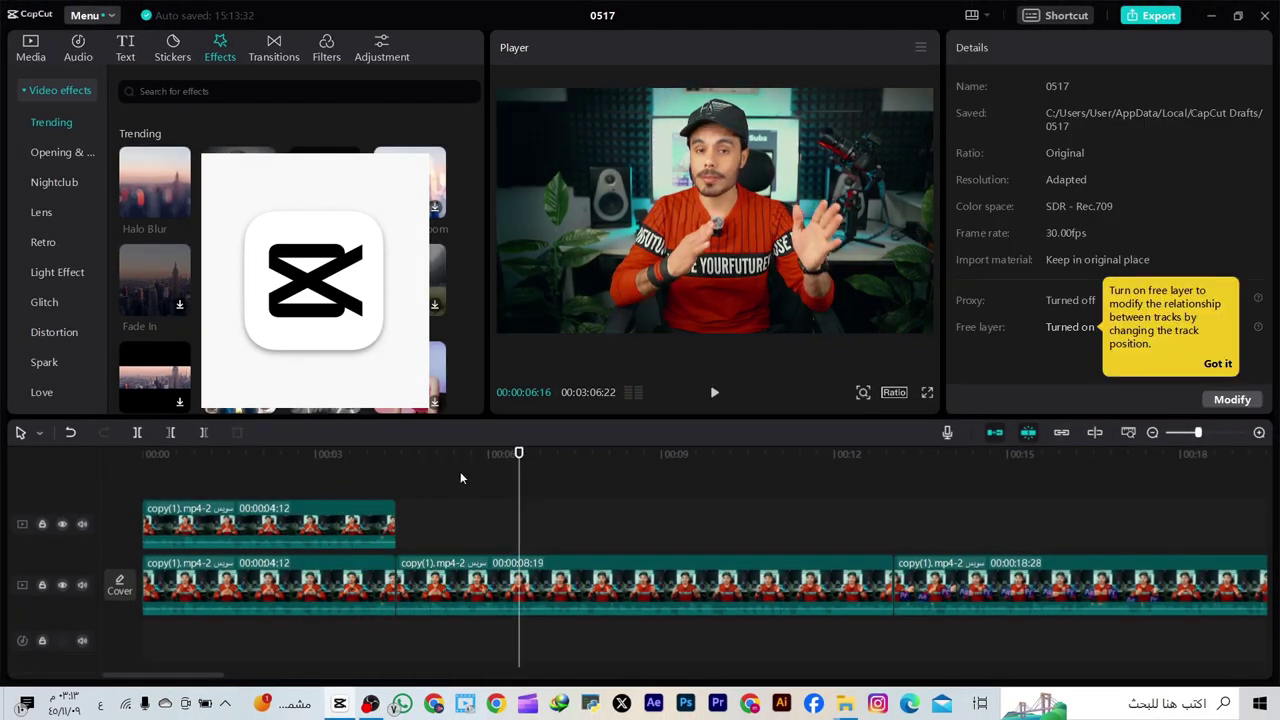
{"action": "left_click", "coordinate": [351, 496]}
{"action": "left_click_drag", "start_coordinate": [325, 380], "coordinate": [287, 498]}
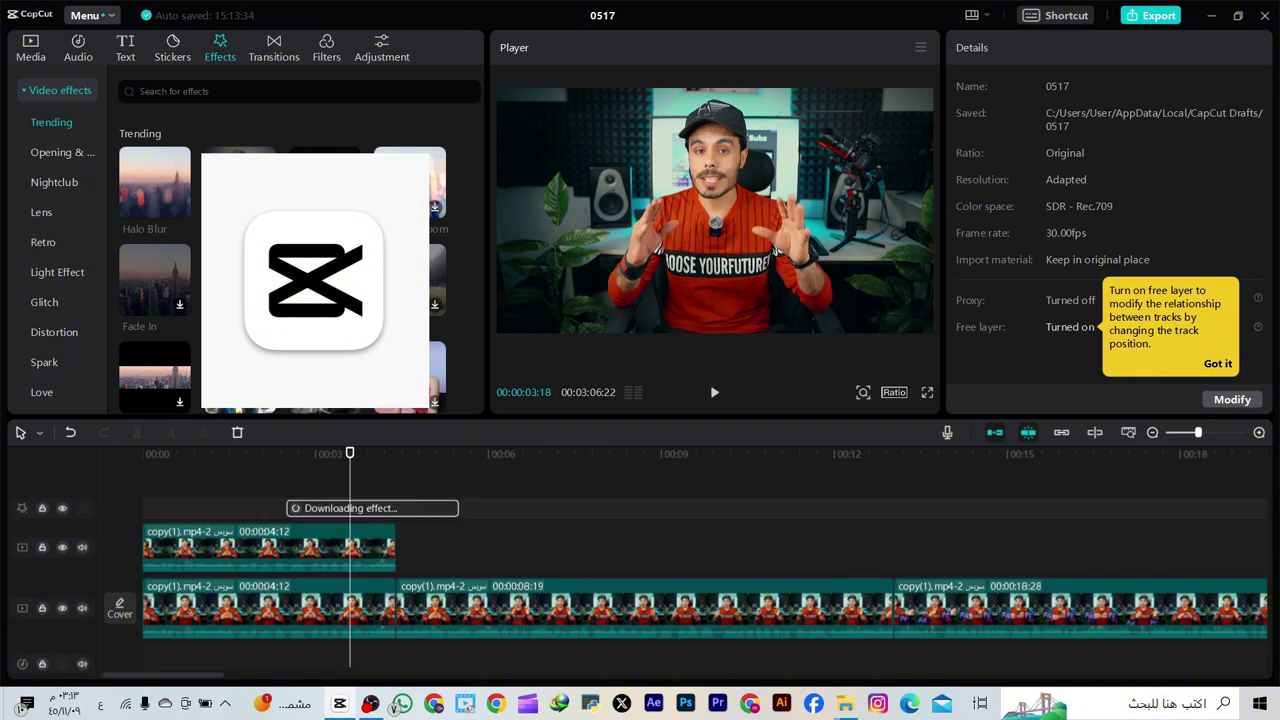
{"action": "left_click_drag", "start_coordinate": [366, 510], "coordinate": [387, 510]}
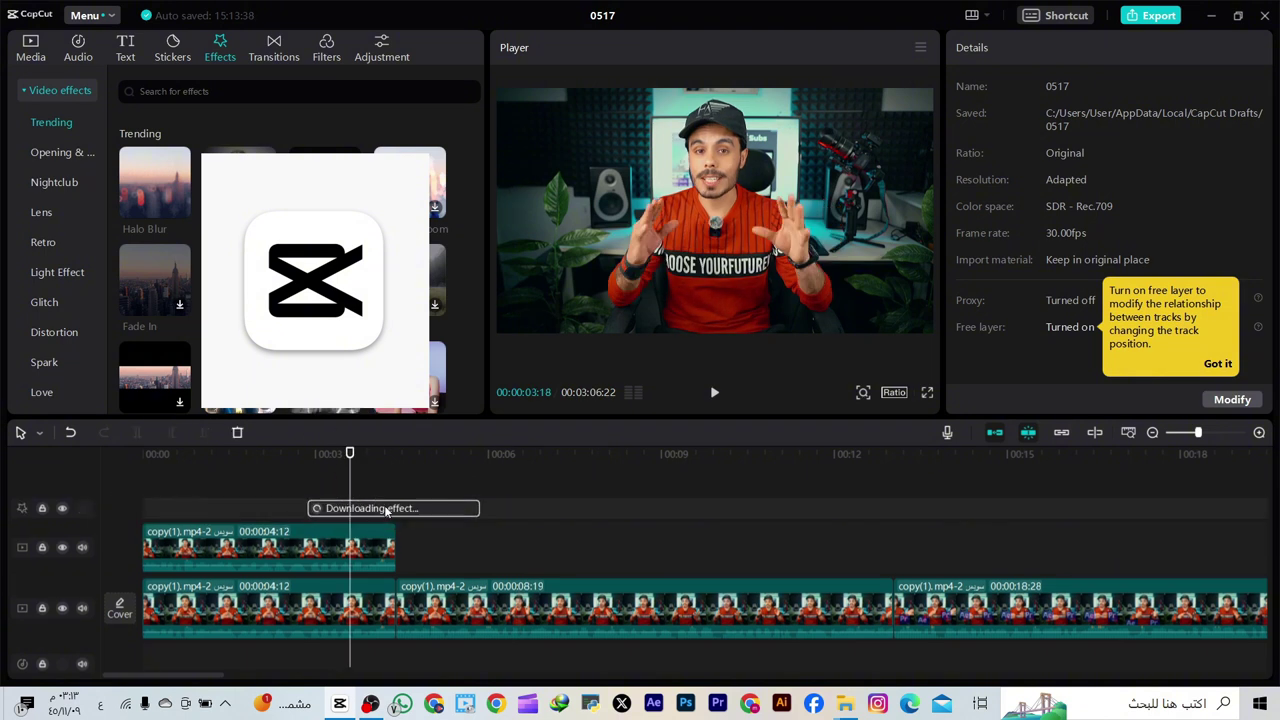
{"action": "left_click", "coordinate": [714, 392]}
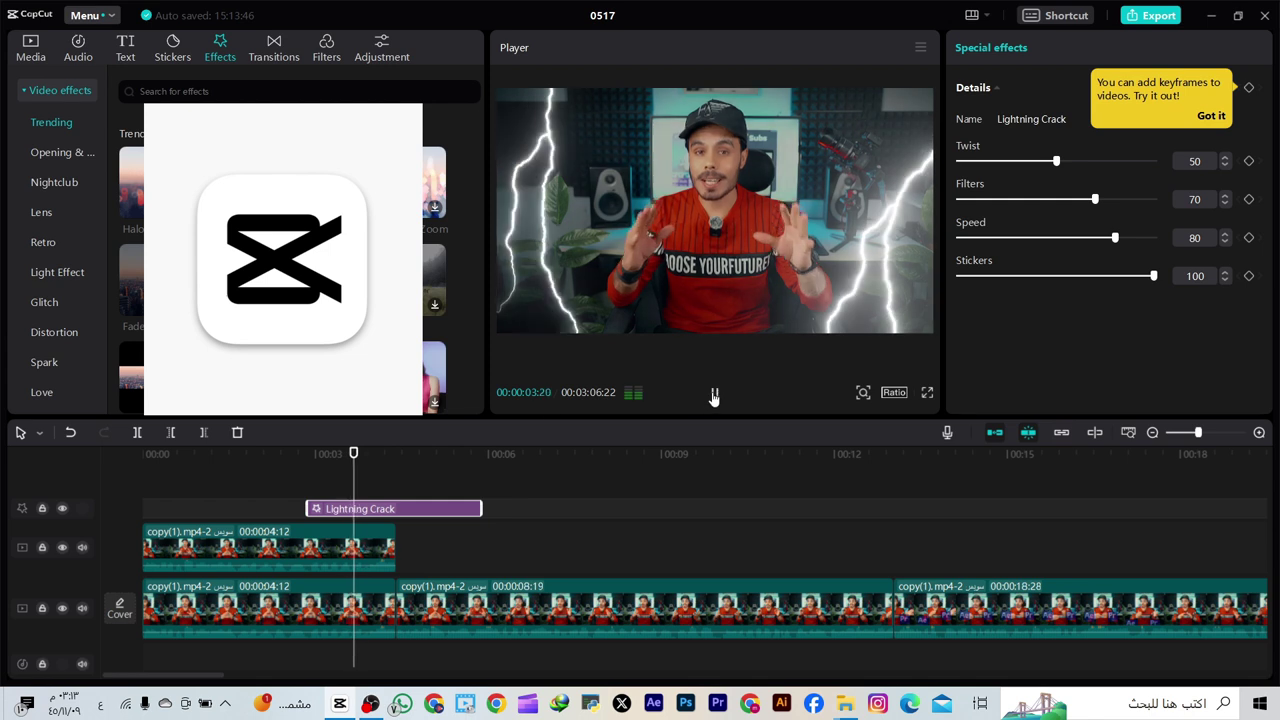
{"action": "left_click", "coordinate": [714, 394]}
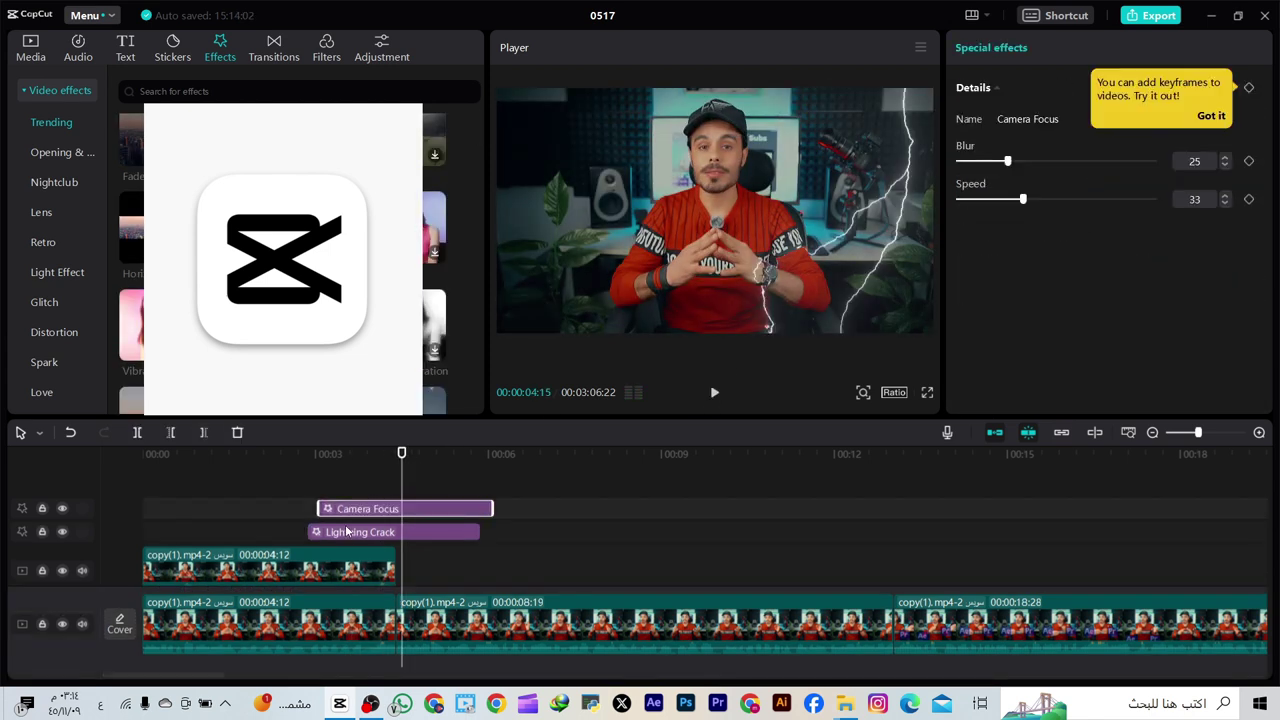
Delete the Lightning Crack effect beneath Camera Focus and play the Camera Focus effect across the cut
{"action": "left_click", "coordinate": [338, 533]}
{"action": "key", "text": "Delete"}
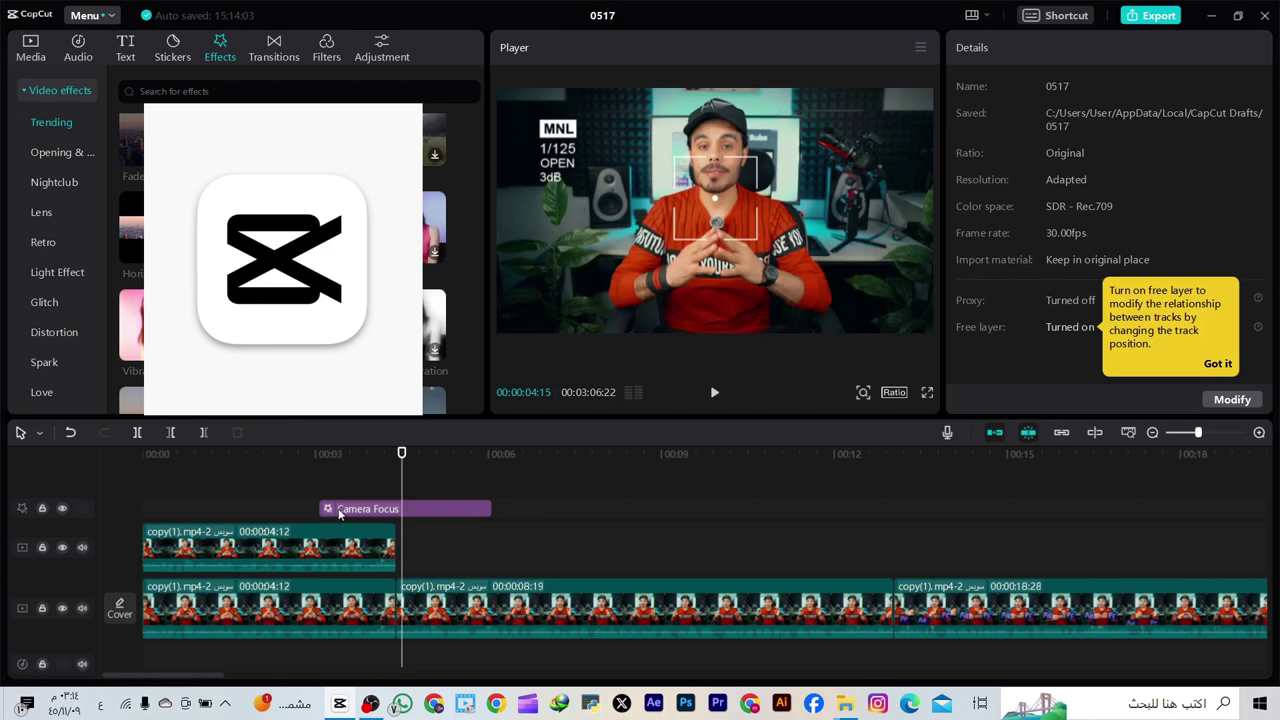
{"action": "left_click_drag", "start_coordinate": [408, 455], "coordinate": [375, 455]}
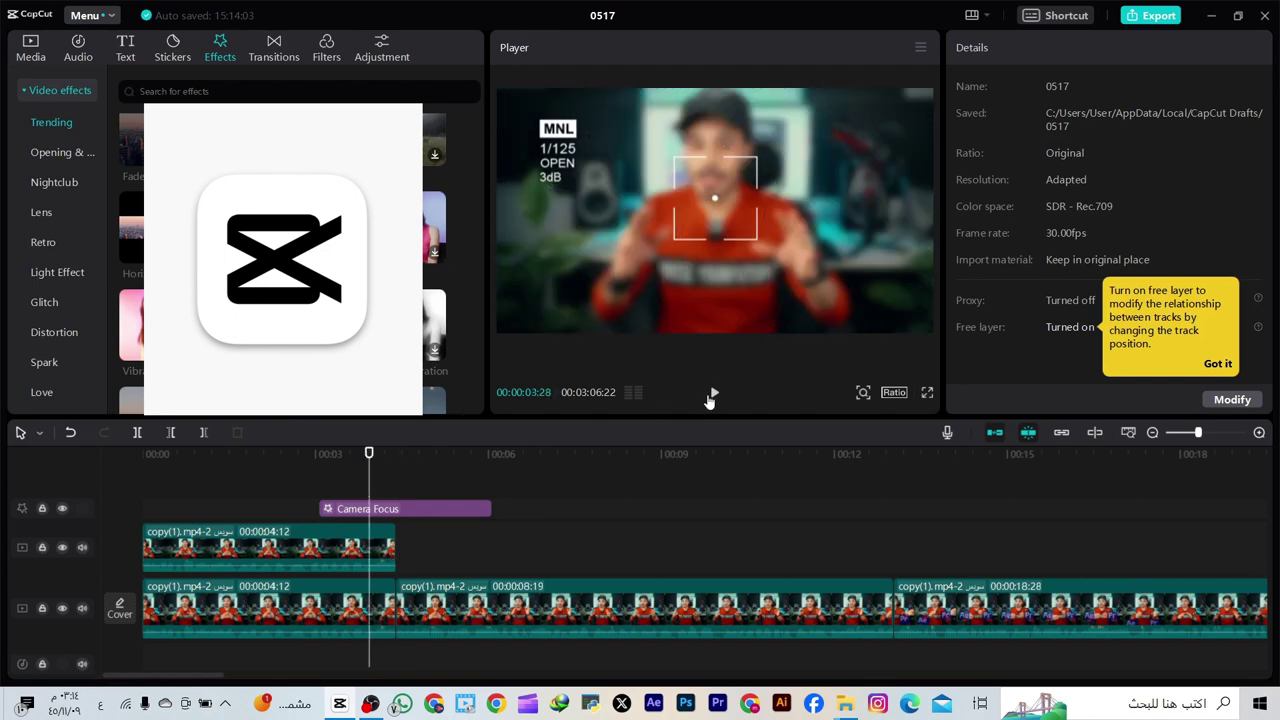
{"action": "left_click", "coordinate": [713, 393]}
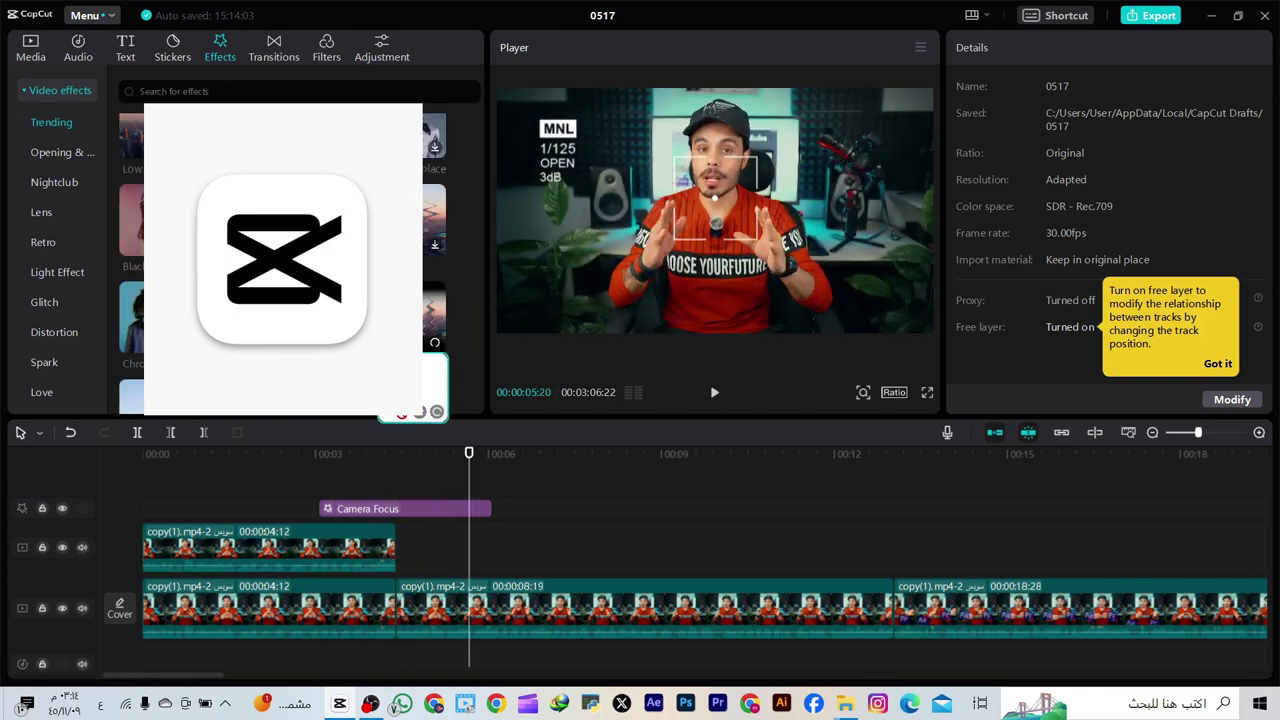
Add the TV On effect over the cut between the first two clips and delete the Camera Focus effect
{"action": "left_click_drag", "start_coordinate": [410, 395], "coordinate": [345, 508]}
{"action": "left_click", "coordinate": [350, 531]}
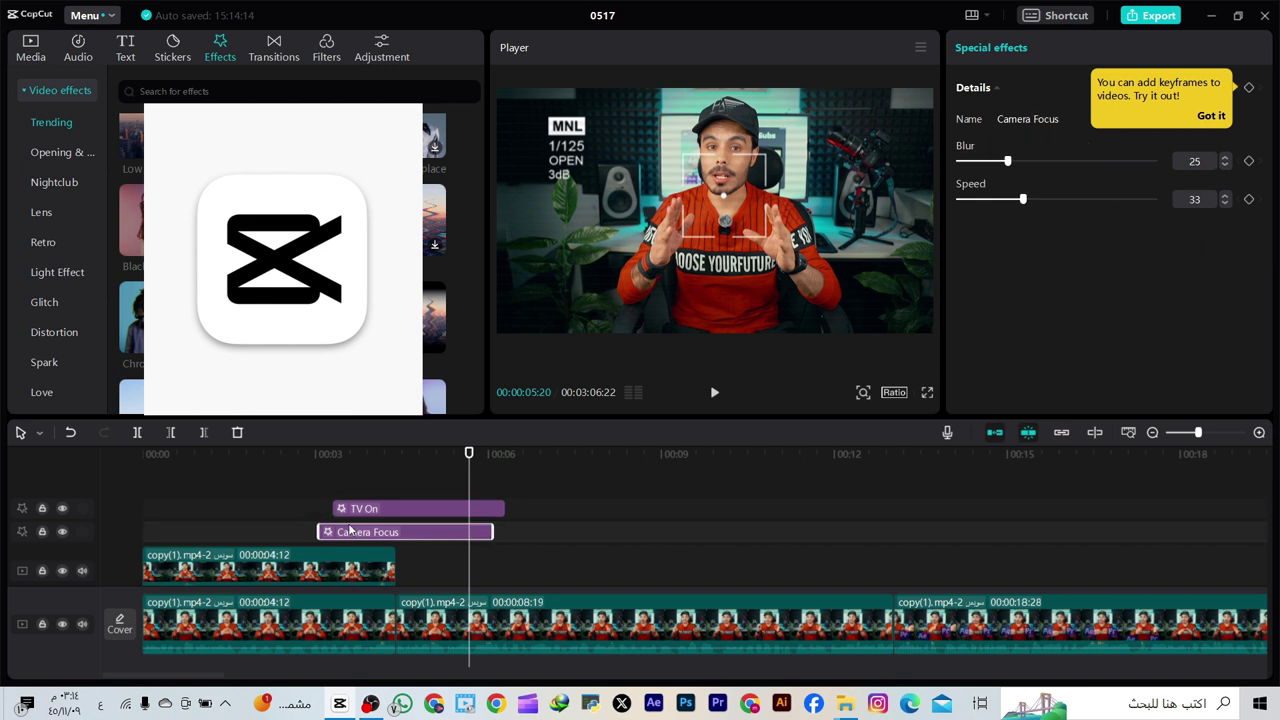
{"action": "key", "text": "Delete"}
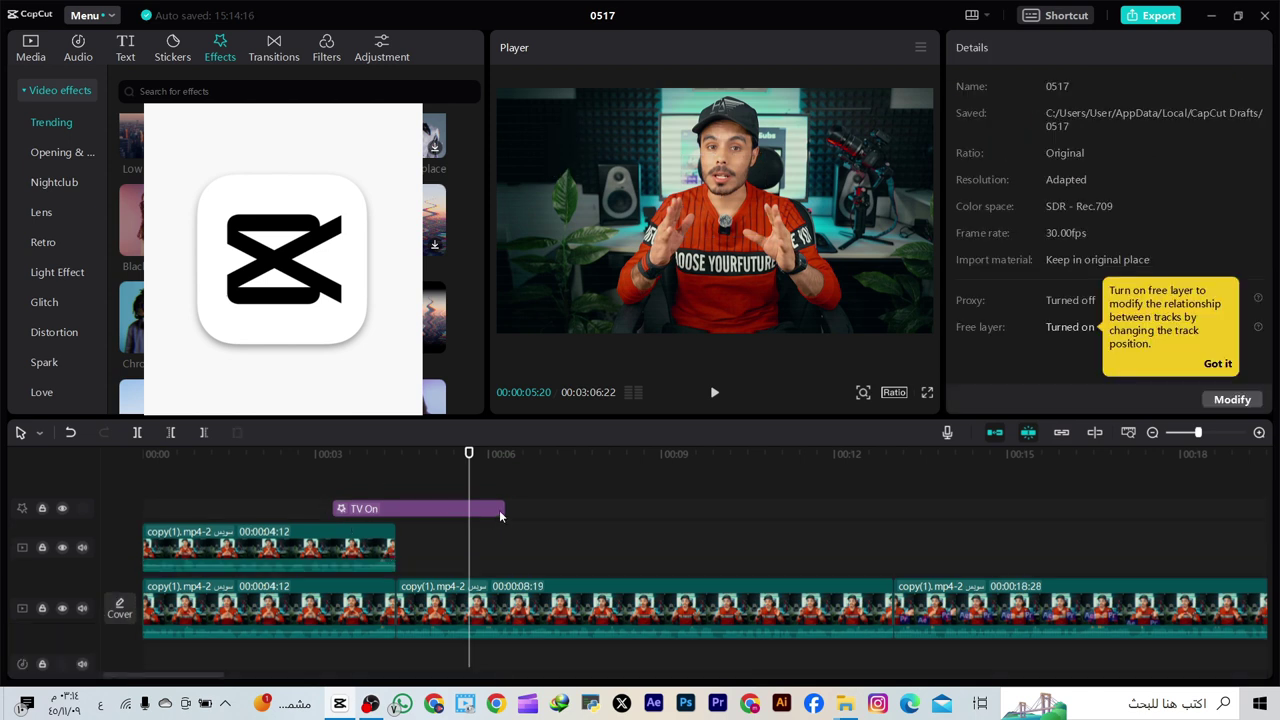
Trim the TV On effect at both ends to about 00:00:03:27–00:00:04:23 around the cut and preview it
{"action": "left_click_drag", "start_coordinate": [505, 507], "coordinate": [417, 507]}
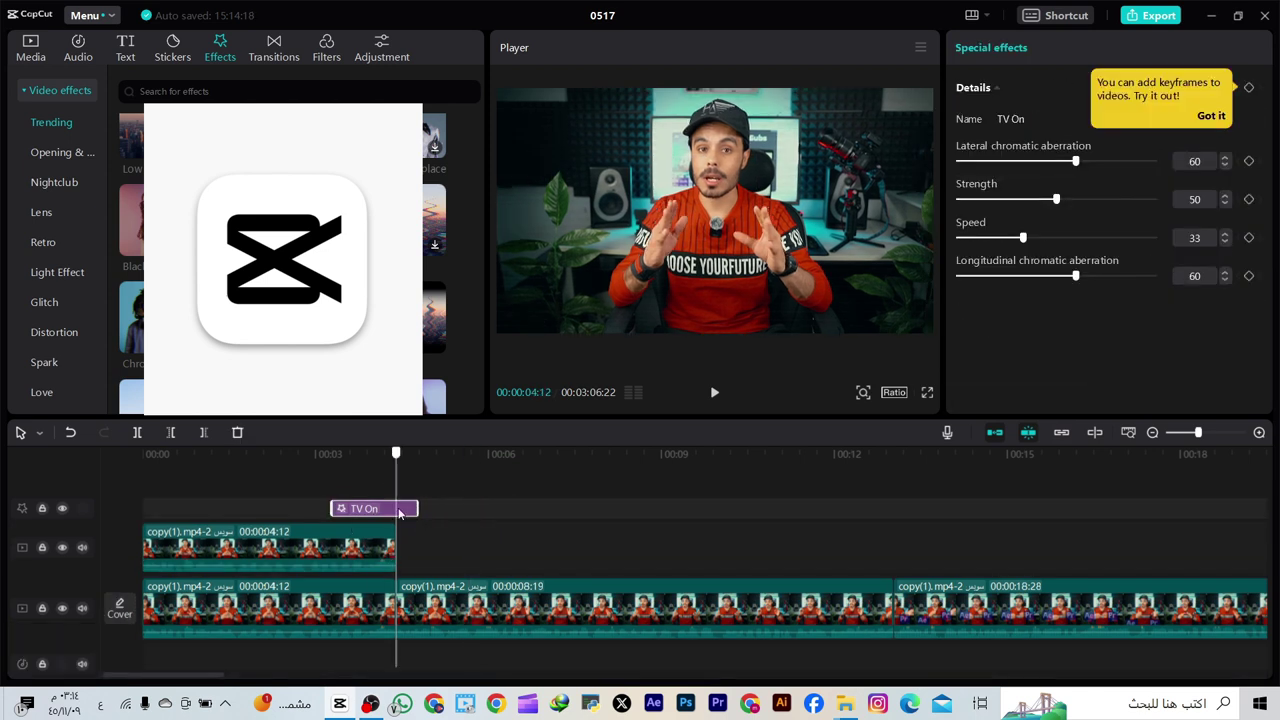
{"action": "left_click_drag", "start_coordinate": [331, 507], "coordinate": [367, 507]}
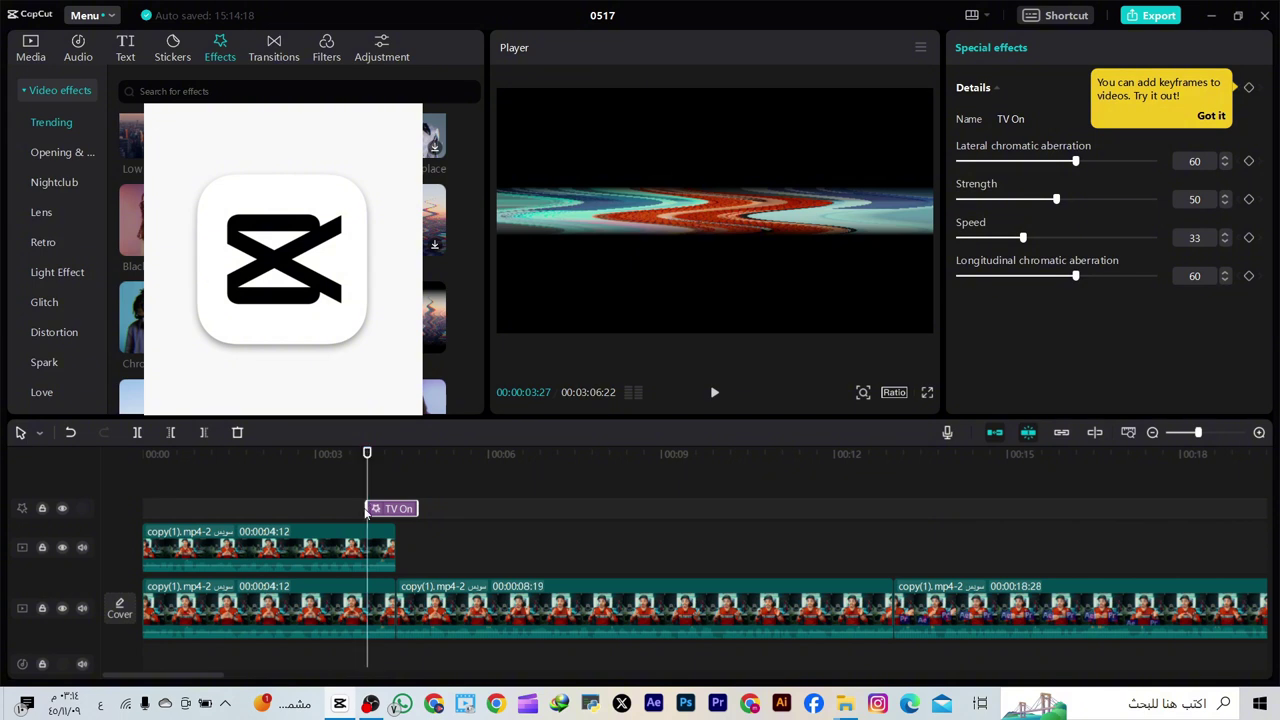
{"action": "left_click", "coordinate": [710, 390]}
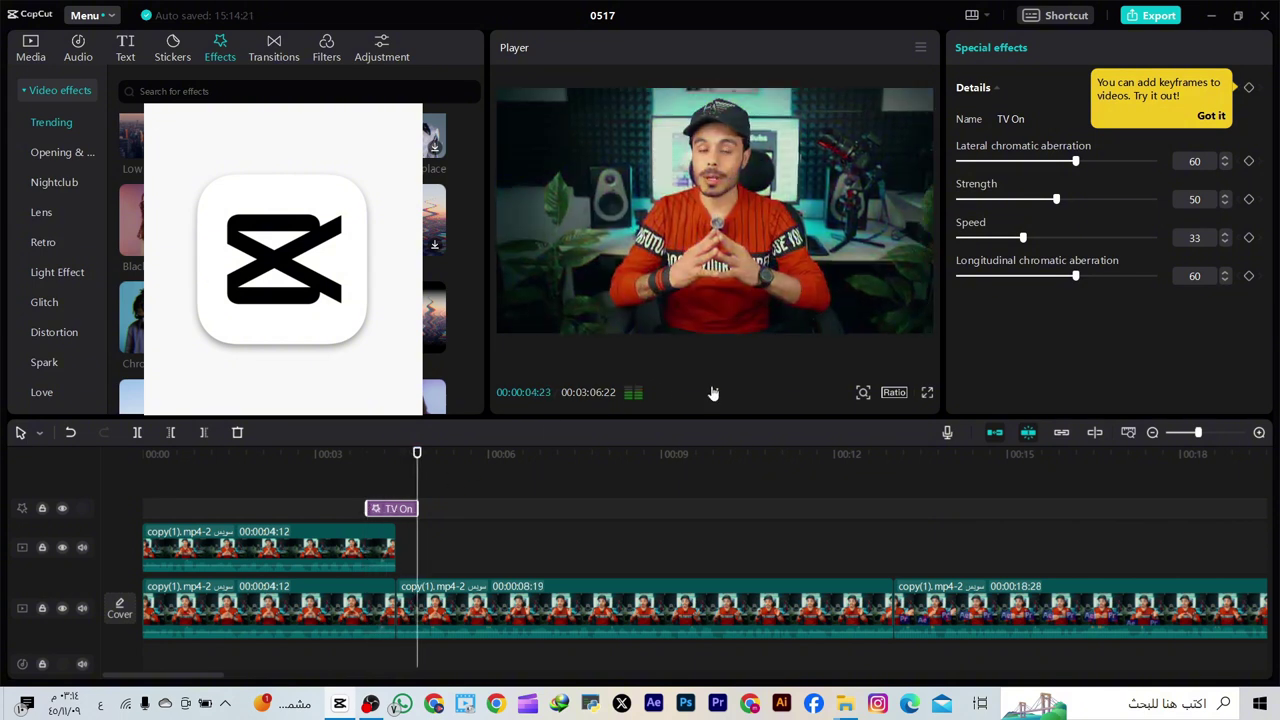
{"action": "left_click", "coordinate": [714, 392]}
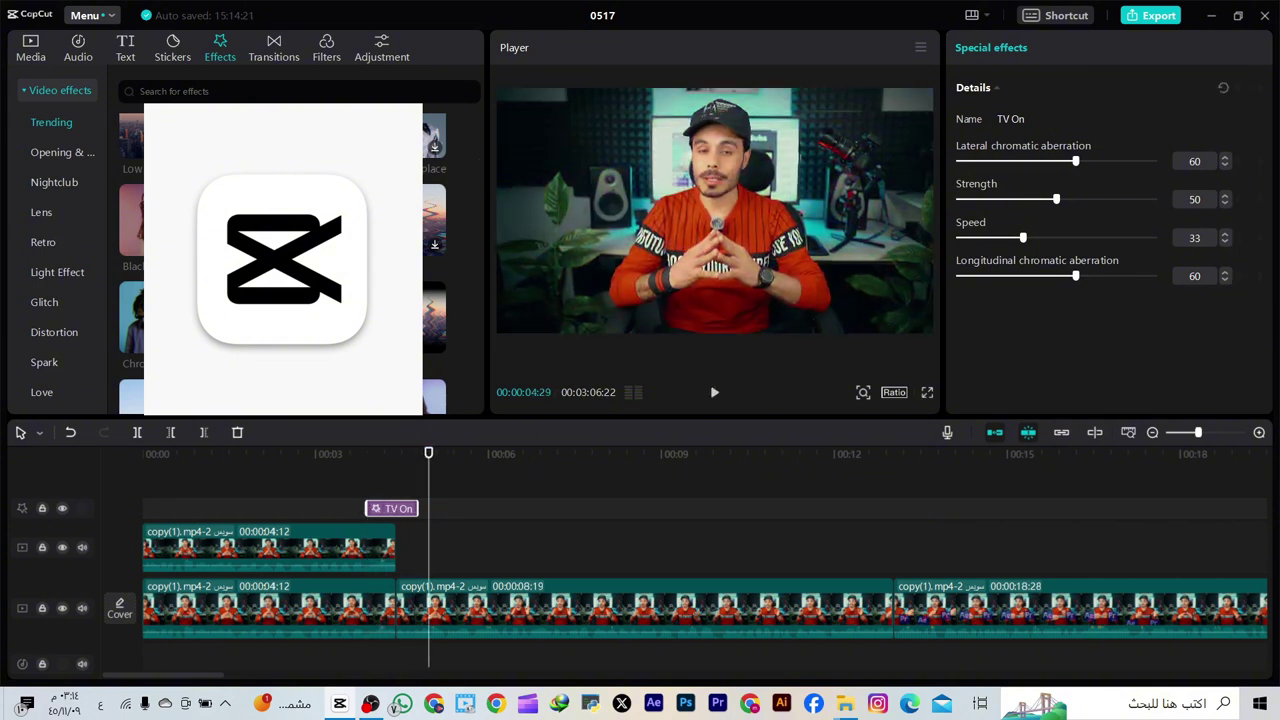
Replace TV On with the To Color effect over the cut between the first two clips and preview it
{"action": "scroll", "coordinate": [290, 250], "scroll_direction": "down", "scroll_amount": 1}
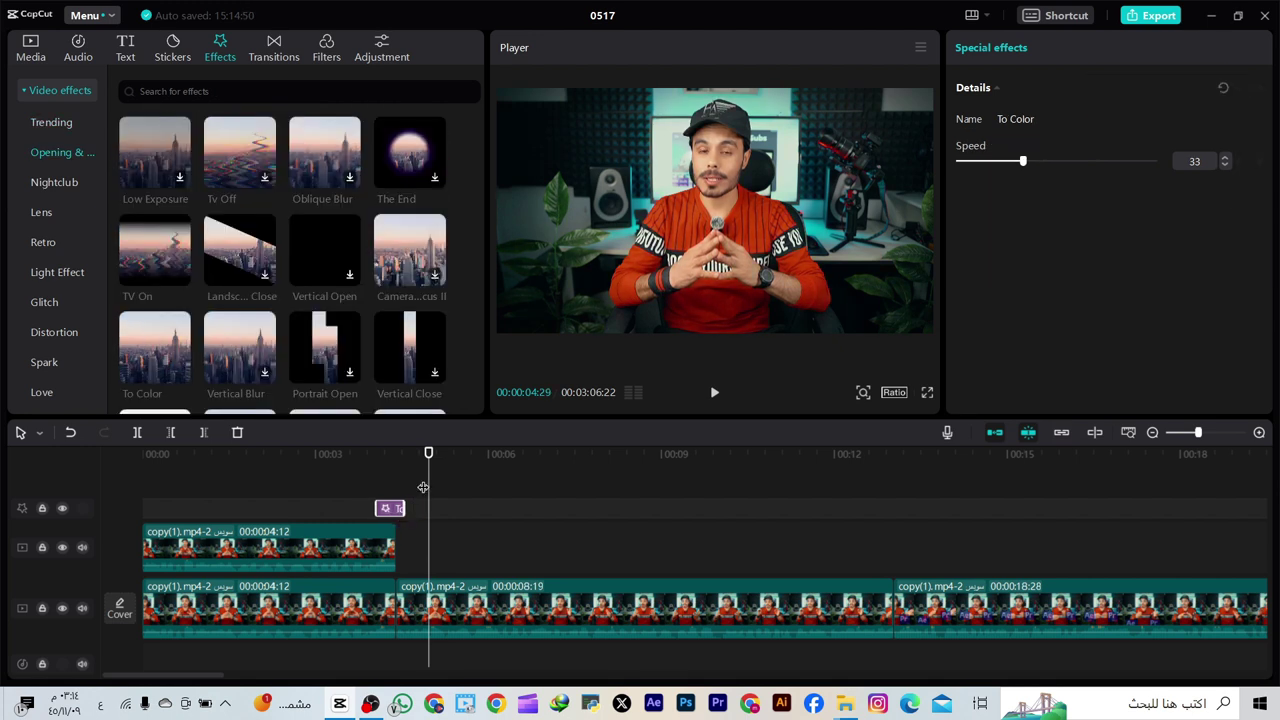
{"action": "left_click_drag", "start_coordinate": [397, 497], "coordinate": [378, 503]}
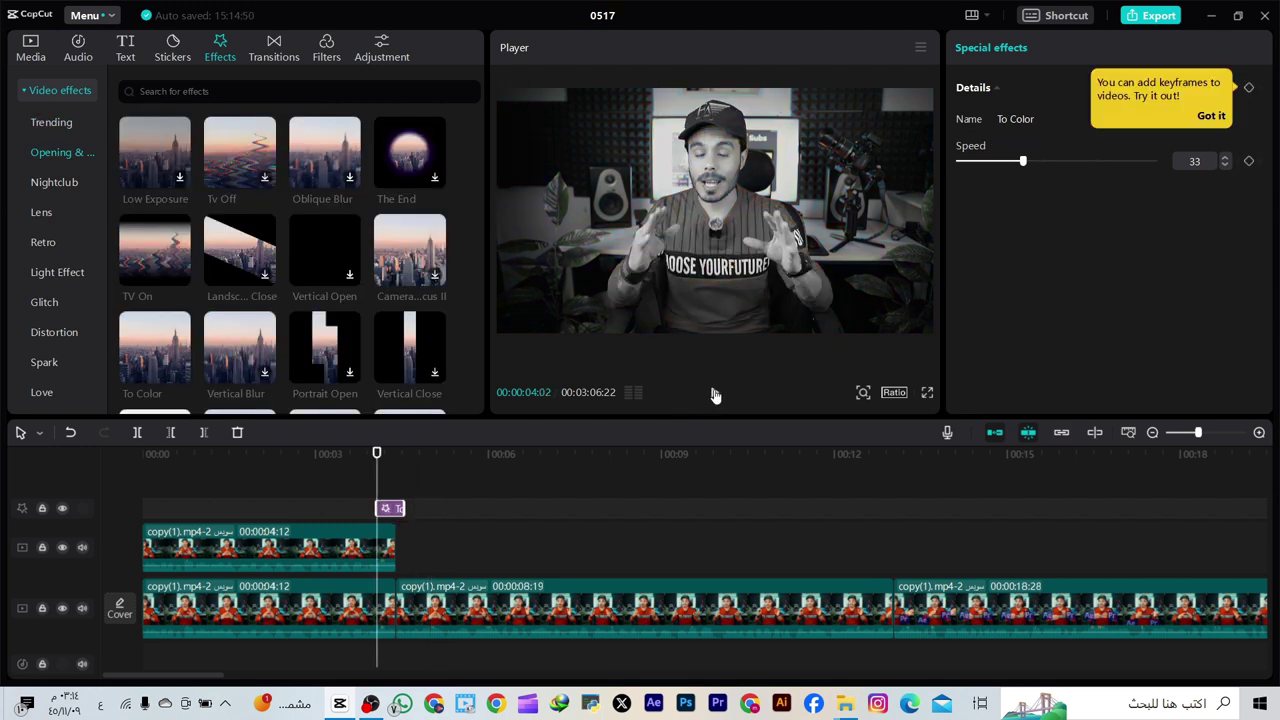
{"action": "left_click", "coordinate": [715, 393]}
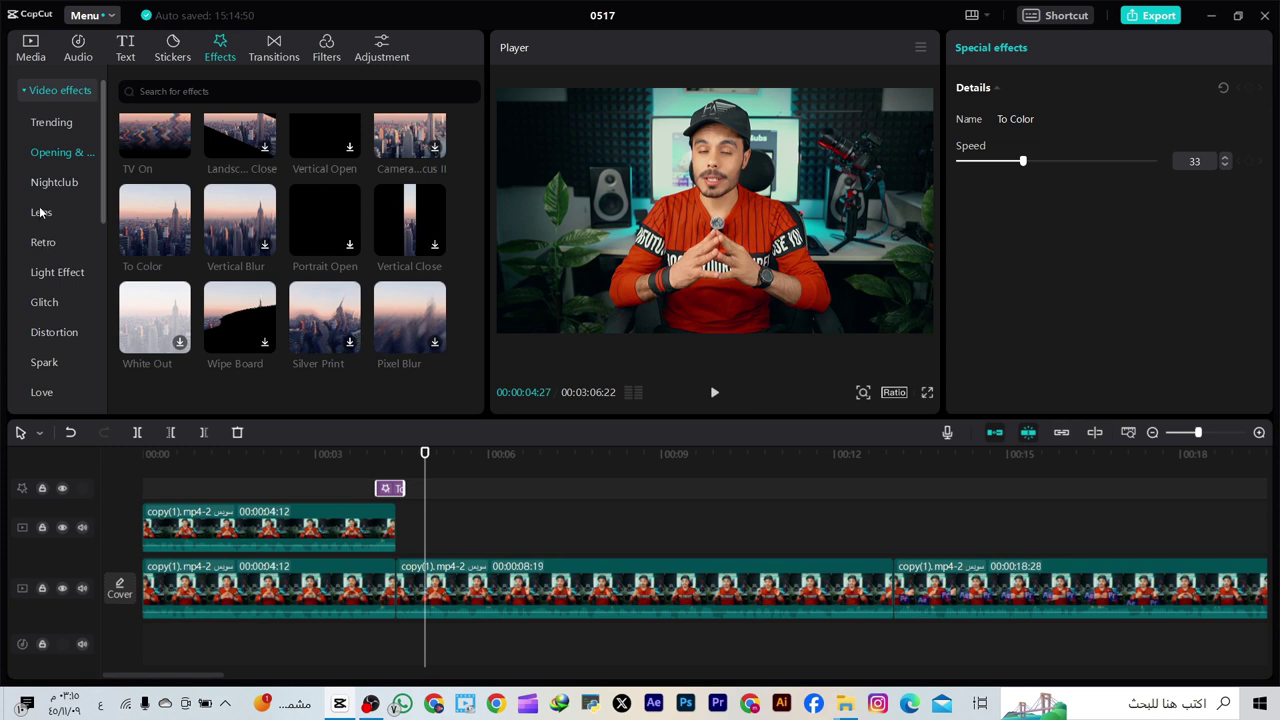
Add the Split Flicker nightclub effect to the second clip, after To Color, and preview it
{"action": "left_click", "coordinate": [56, 181]}
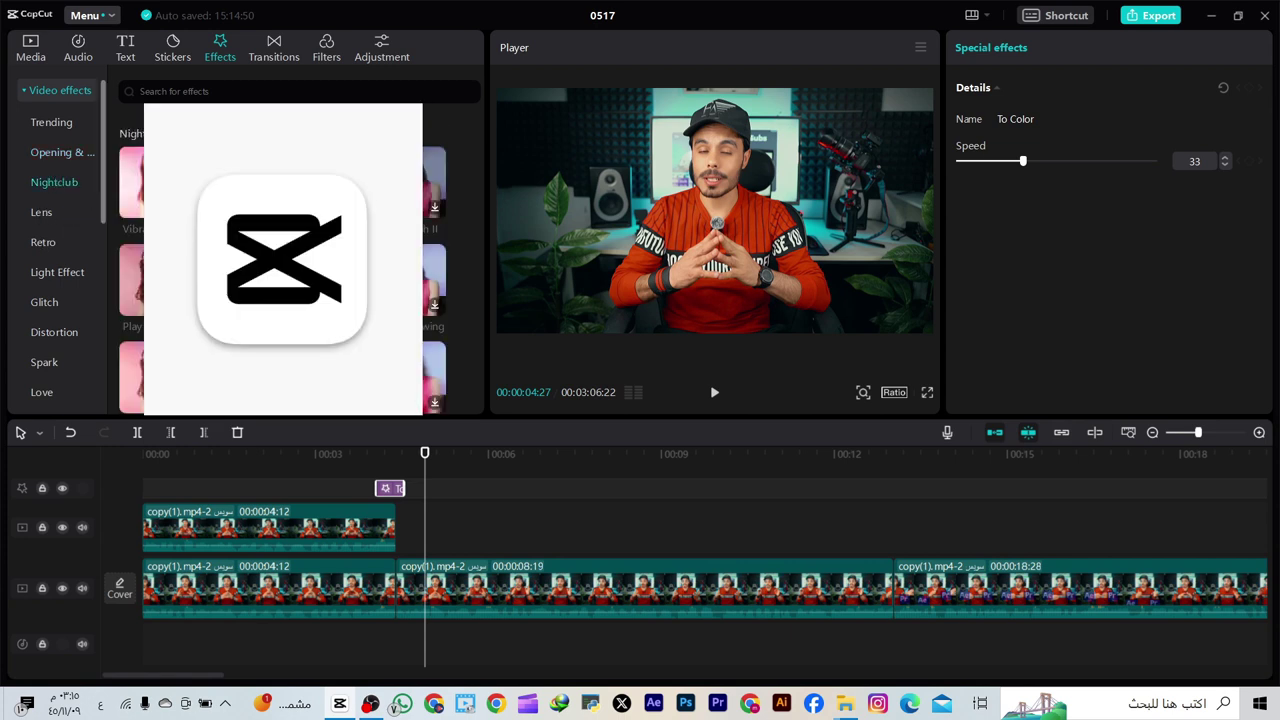
{"action": "left_click_drag", "start_coordinate": [283, 280], "coordinate": [414, 538]}
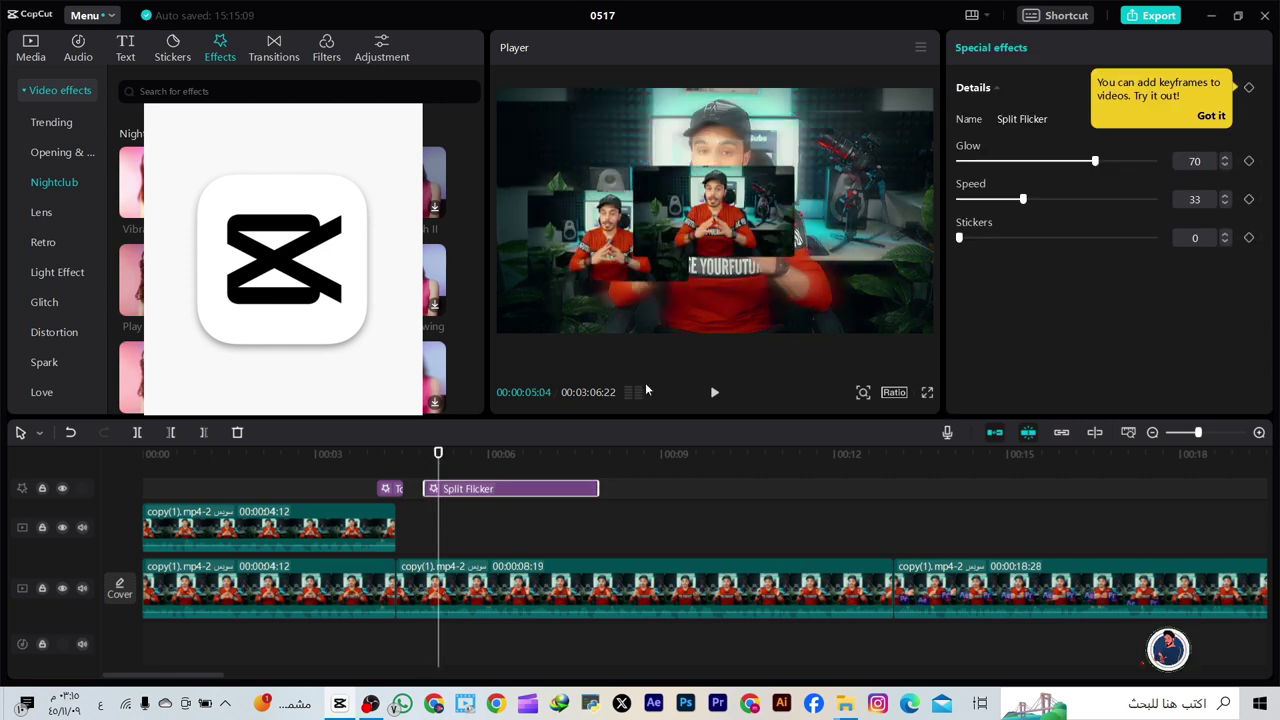
{"action": "left_click", "coordinate": [714, 391]}
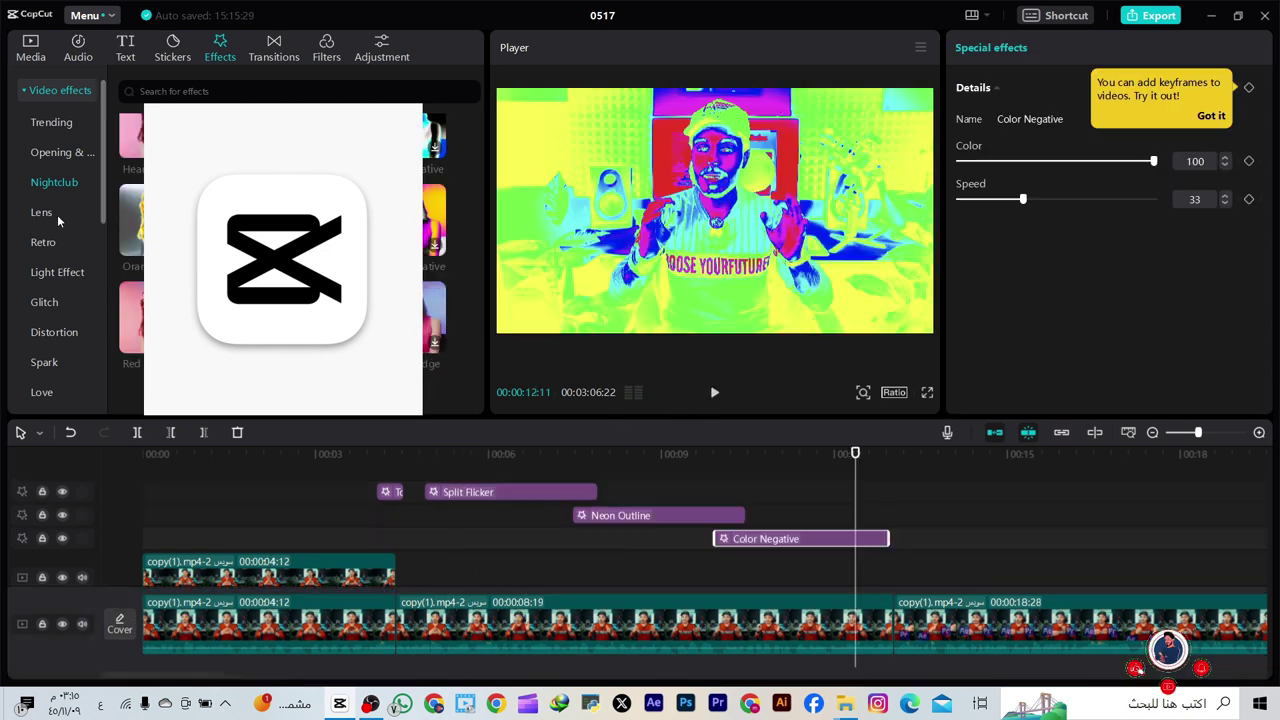
Show the Lens effects and delete Split Flicker, Neon Outline and Color Negative from the timeline
{"action": "left_click", "coordinate": [57, 214]}
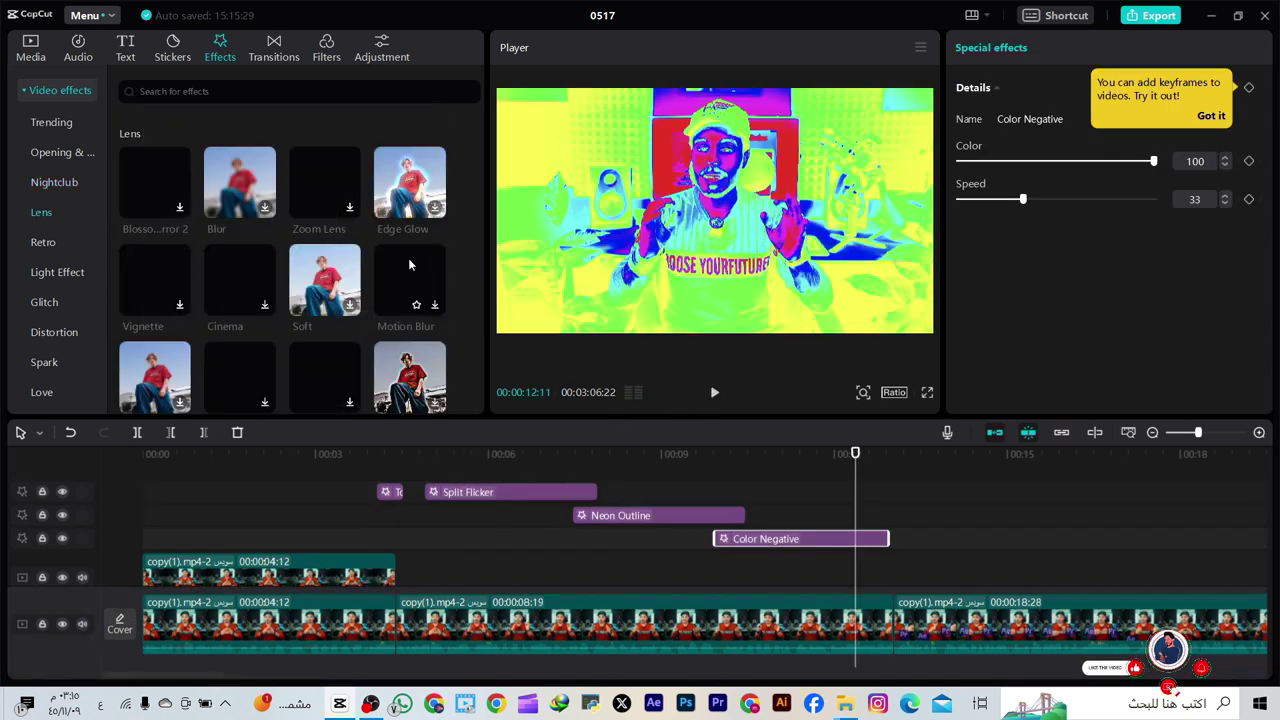
{"action": "left_click_drag", "start_coordinate": [771, 487], "coordinate": [520, 535]}
{"action": "key", "text": "Delete"}
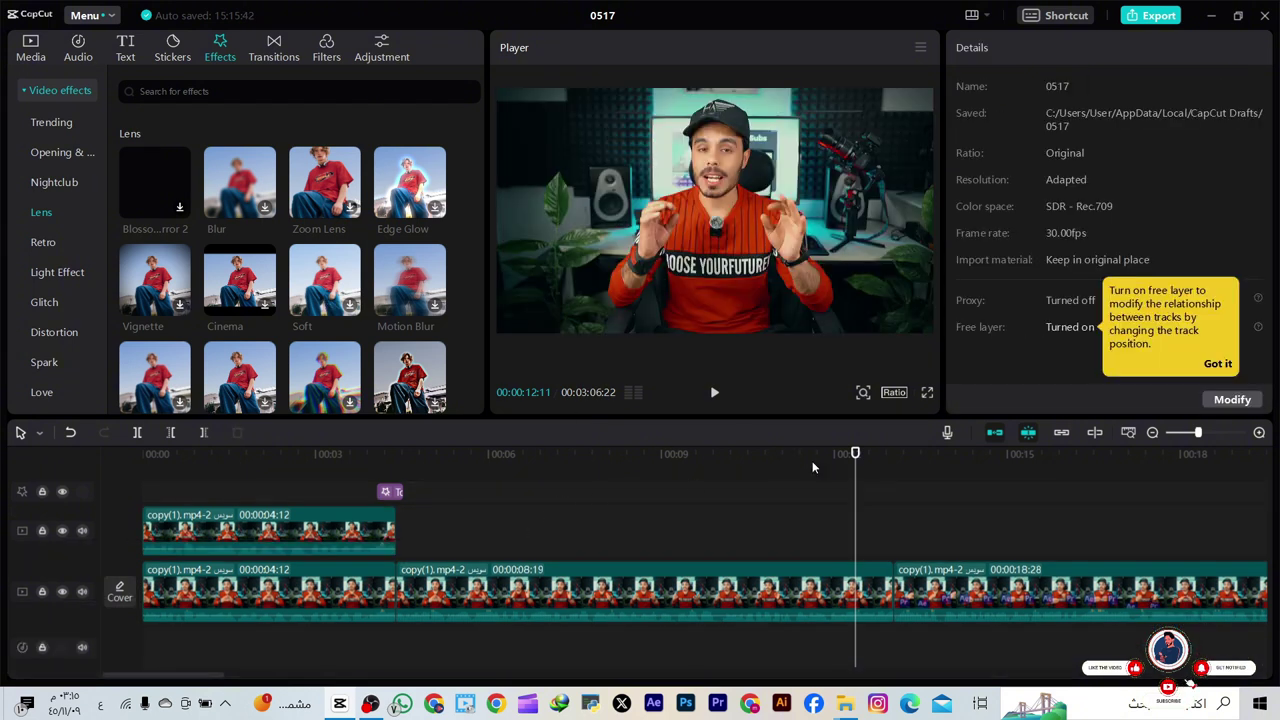
Add the Edge Glow lens effect over the middle of the second clip and preview it
{"action": "left_click_drag", "start_coordinate": [852, 470], "coordinate": [598, 470]}
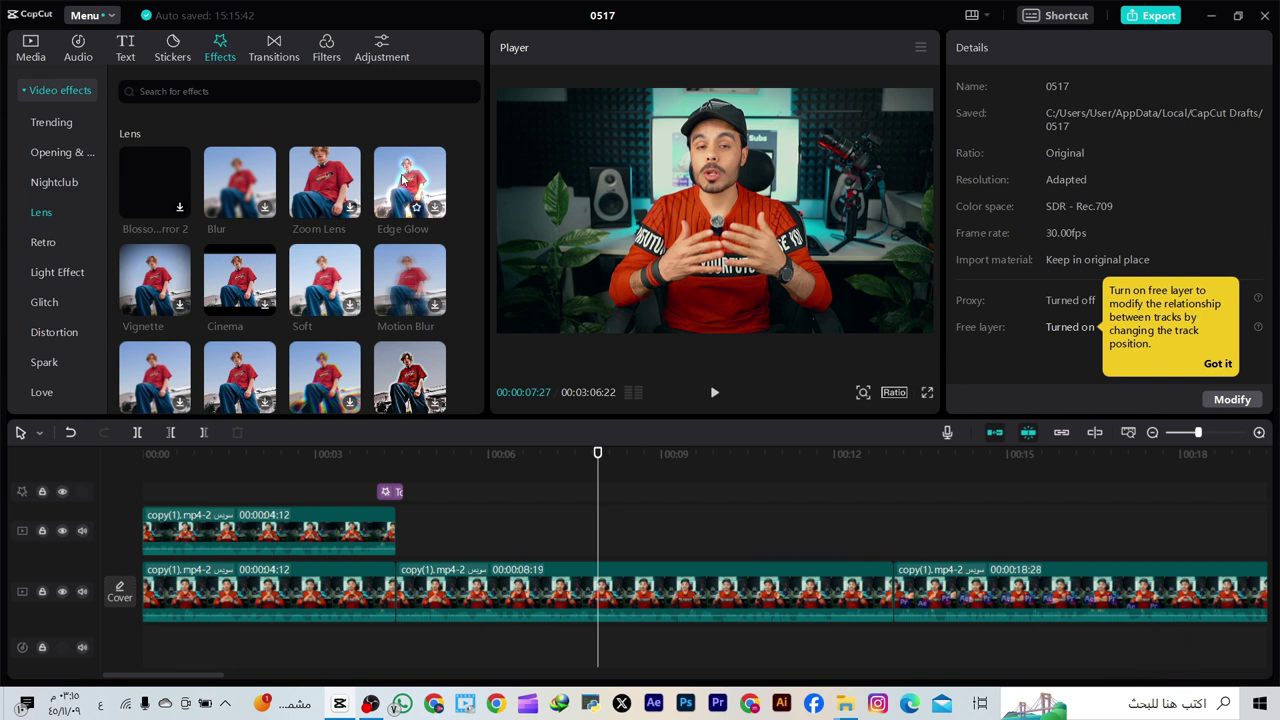
{"action": "left_click_drag", "start_coordinate": [410, 200], "coordinate": [516, 545]}
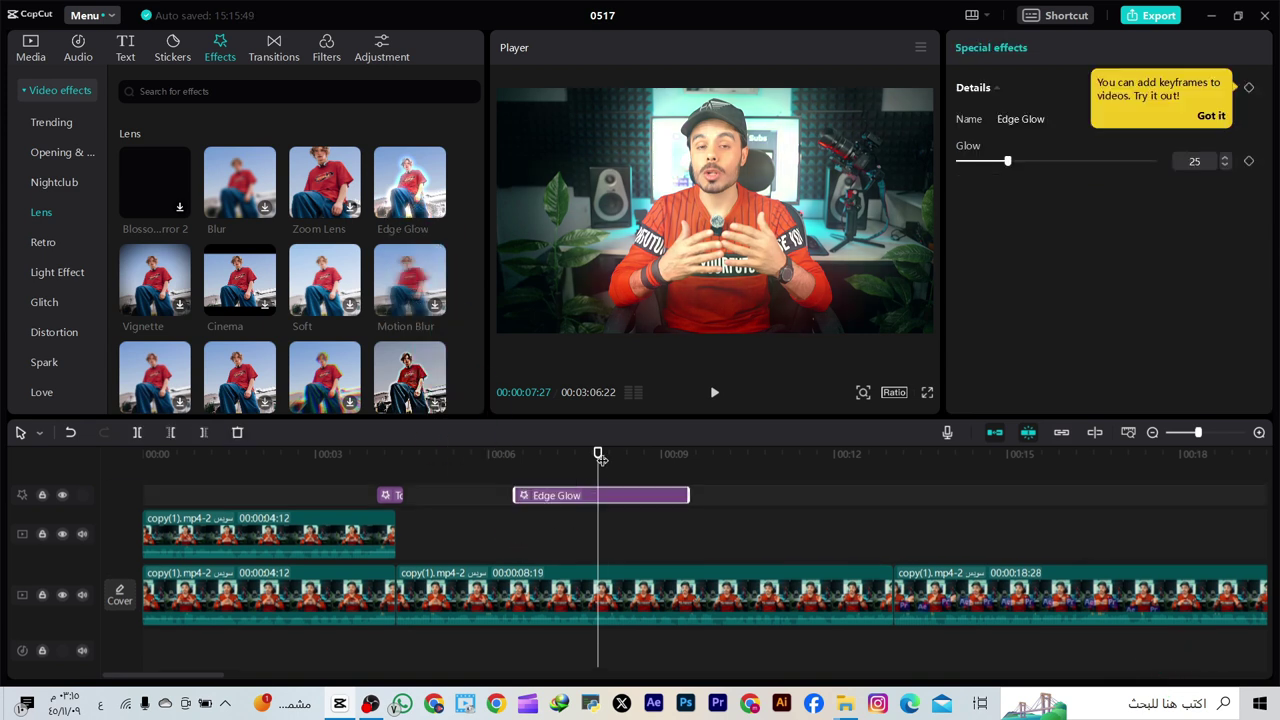
{"action": "left_click", "coordinate": [567, 476]}
{"action": "left_click", "coordinate": [715, 393]}
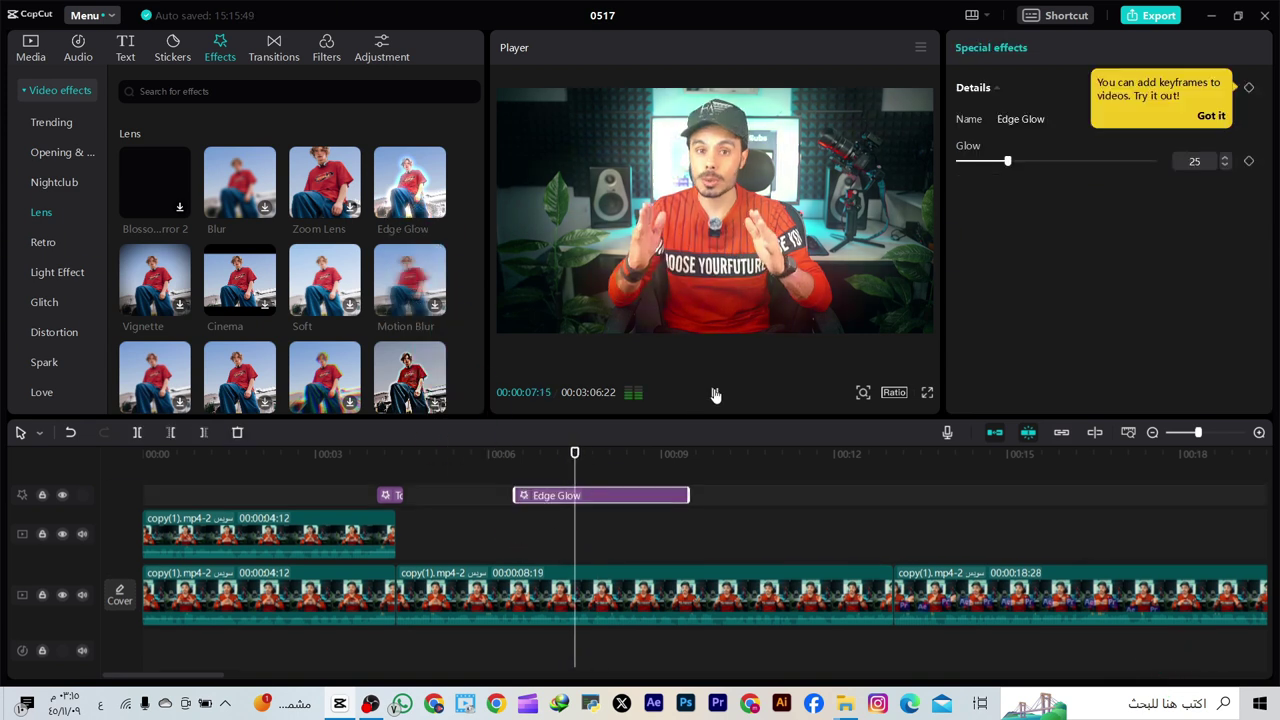
Move Edge Glow between the overlay and the first main clip, and stretch both ends to span the whole clip
{"action": "left_click_drag", "start_coordinate": [596, 497], "coordinate": [238, 569]}
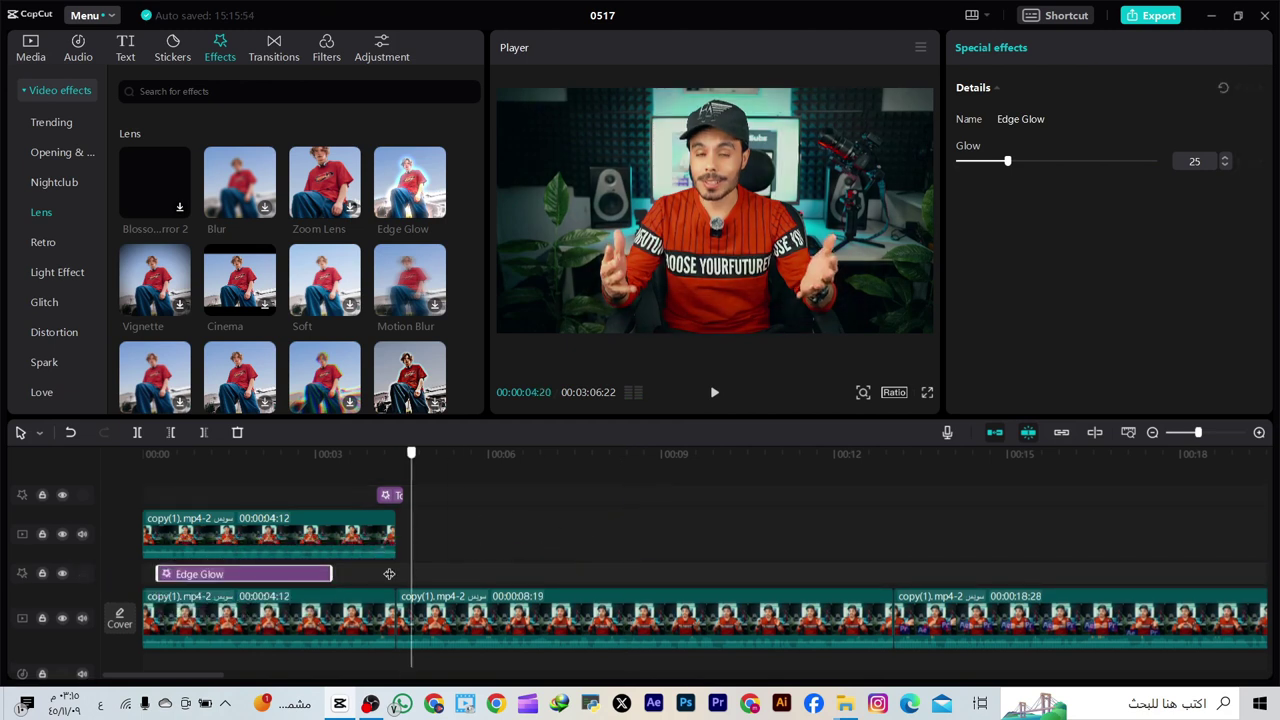
{"action": "left_click", "coordinate": [713, 394]}
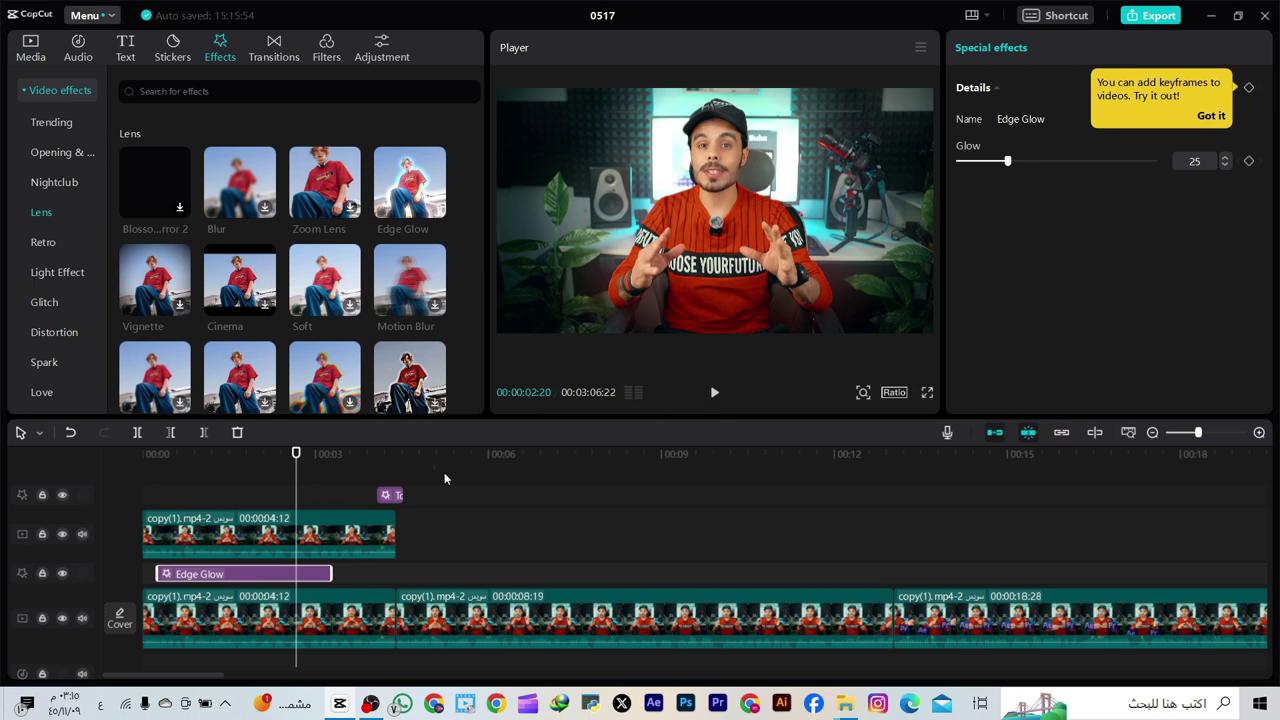
{"action": "left_click_drag", "start_coordinate": [163, 572], "coordinate": [148, 572]}
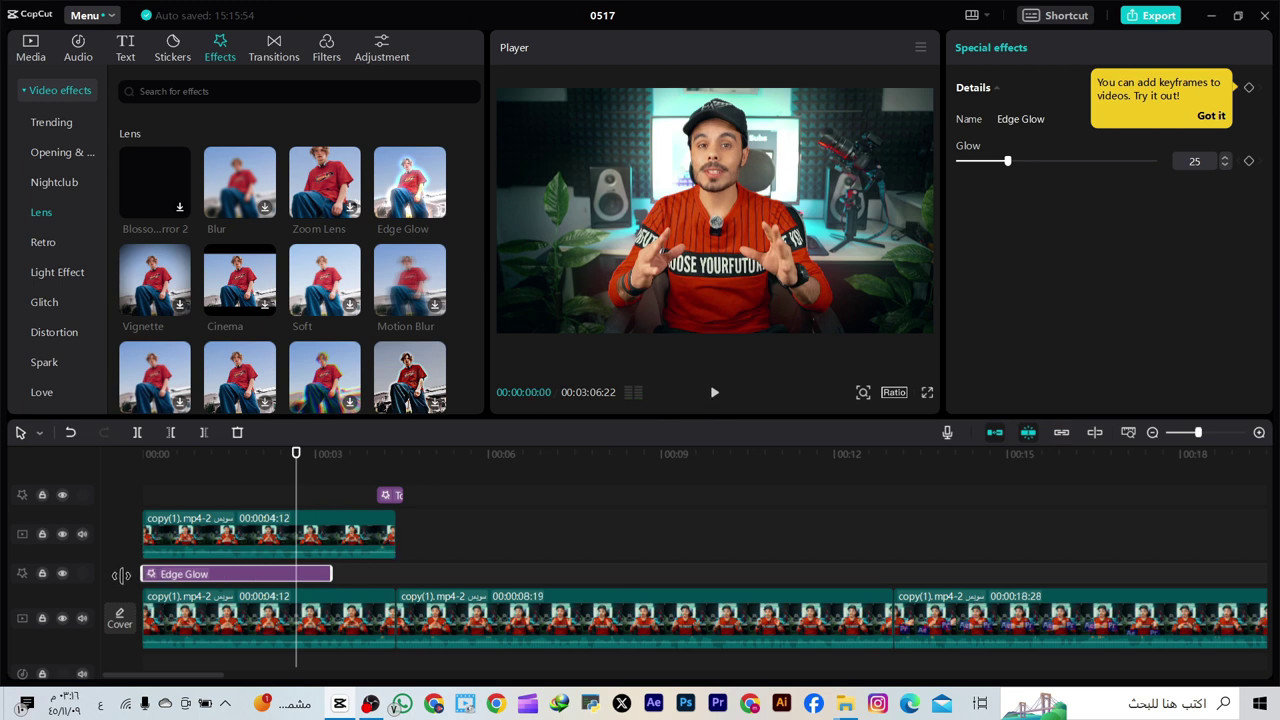
{"action": "left_click_drag", "start_coordinate": [331, 573], "coordinate": [396, 573]}
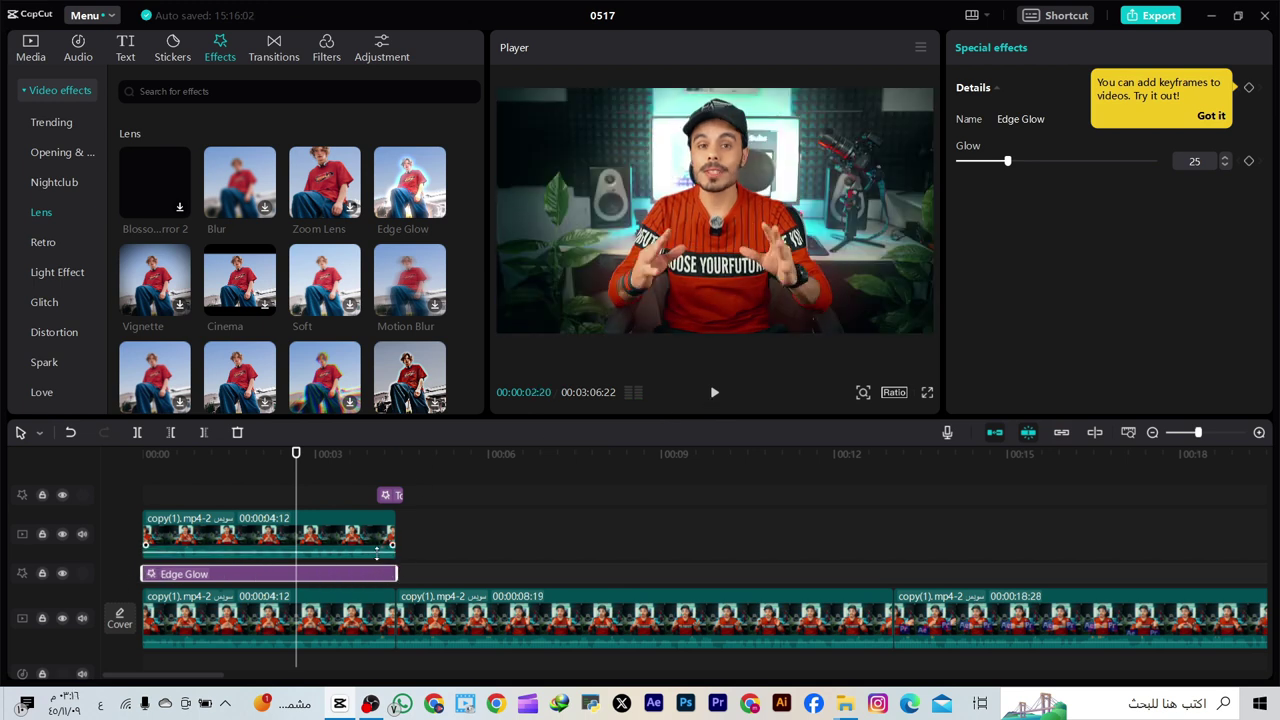
Play the first clip from about 00:00:01:24 to check Edge Glow beneath the overlay
{"action": "left_click", "coordinate": [245, 478]}
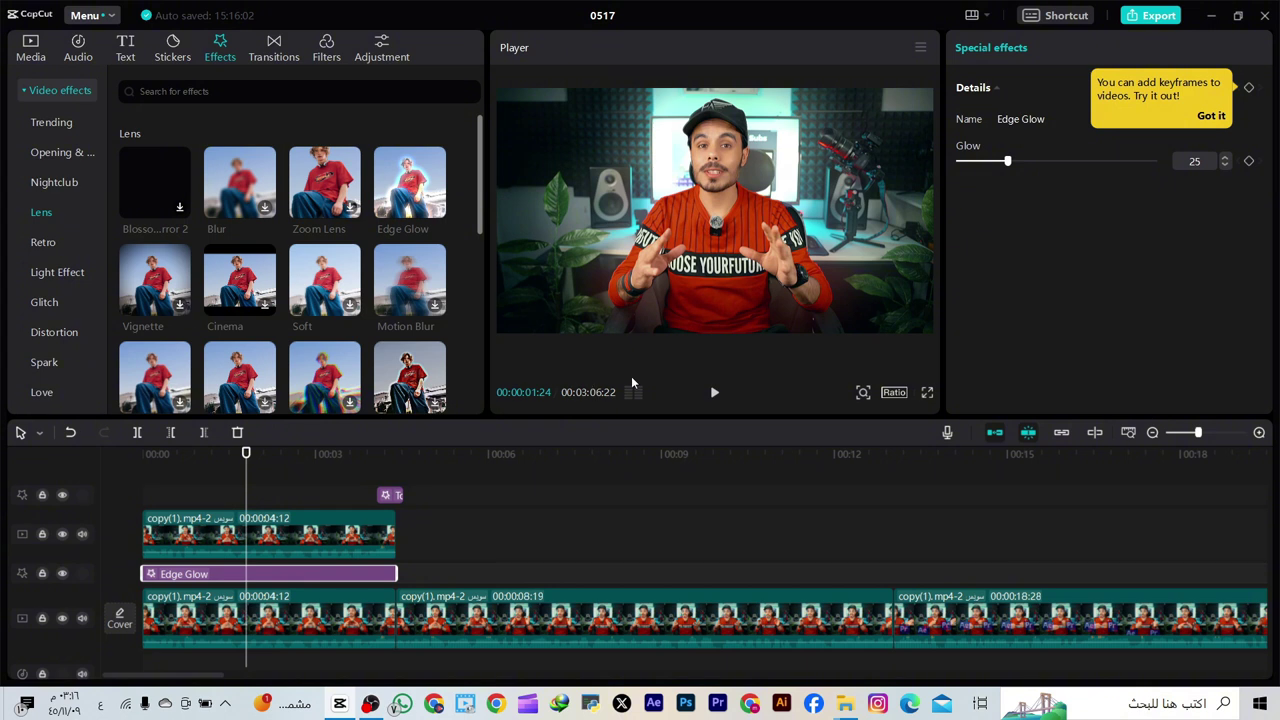
{"action": "left_click", "coordinate": [714, 393]}
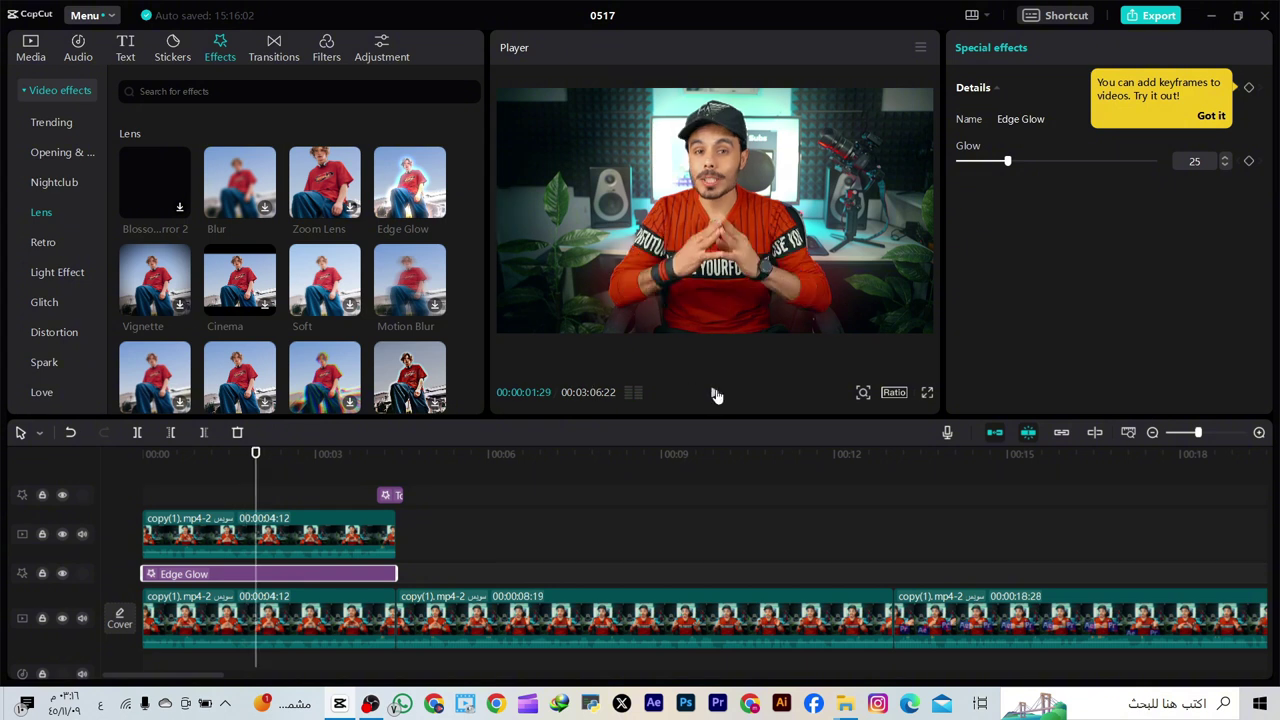
{"action": "left_click", "coordinate": [714, 393]}
Move Edge Glow to a track above the overlay clip, set its Glow to 1, and preview it
{"action": "left_click_drag", "start_coordinate": [336, 574], "coordinate": [294, 468]}
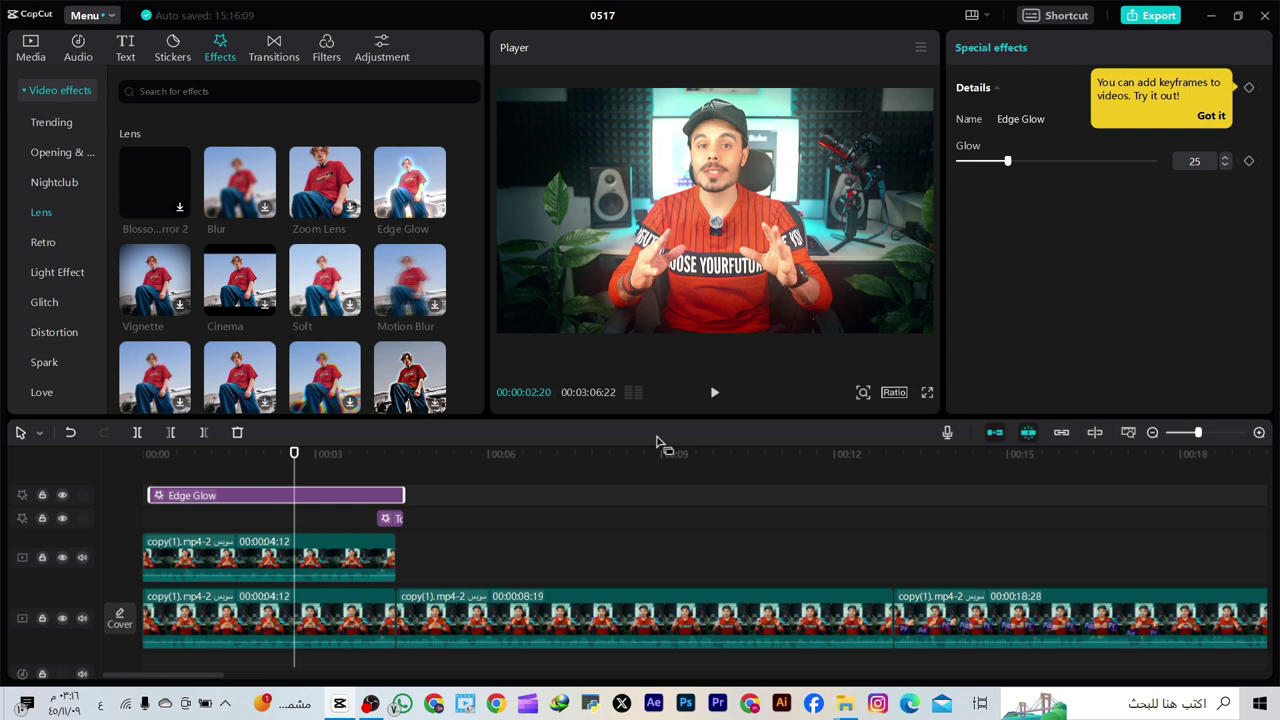
{"action": "left_click_drag", "start_coordinate": [992, 173], "coordinate": [966, 167]}
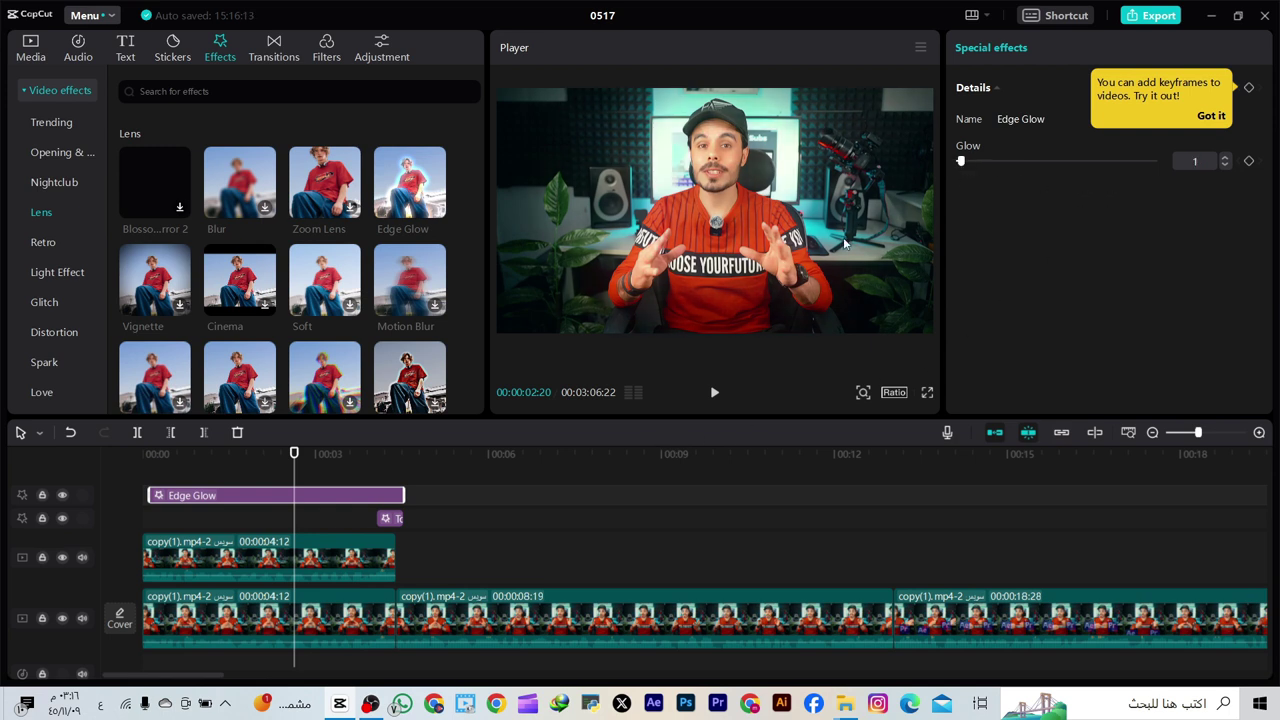
{"action": "left_click", "coordinate": [707, 399]}
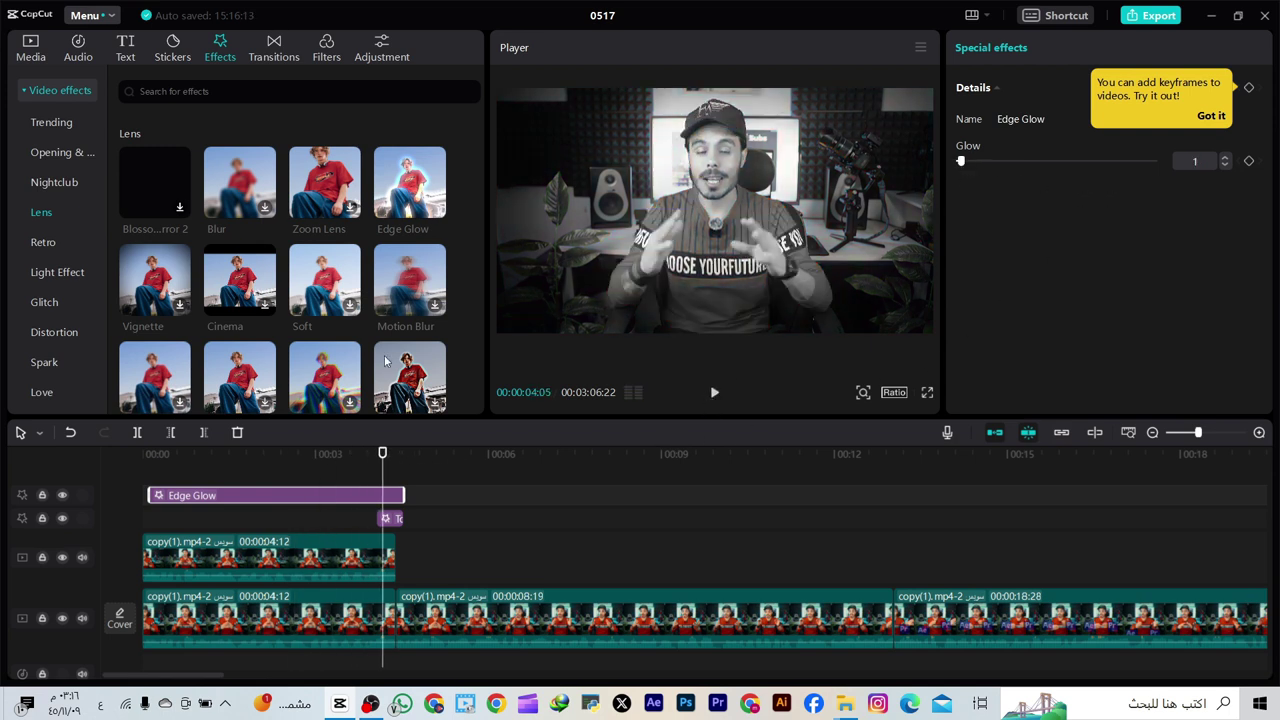
Move To Color over the second clip and add the Blur effect between the overlay and the first main clip
{"action": "left_click_drag", "start_coordinate": [392, 529], "coordinate": [616, 506]}
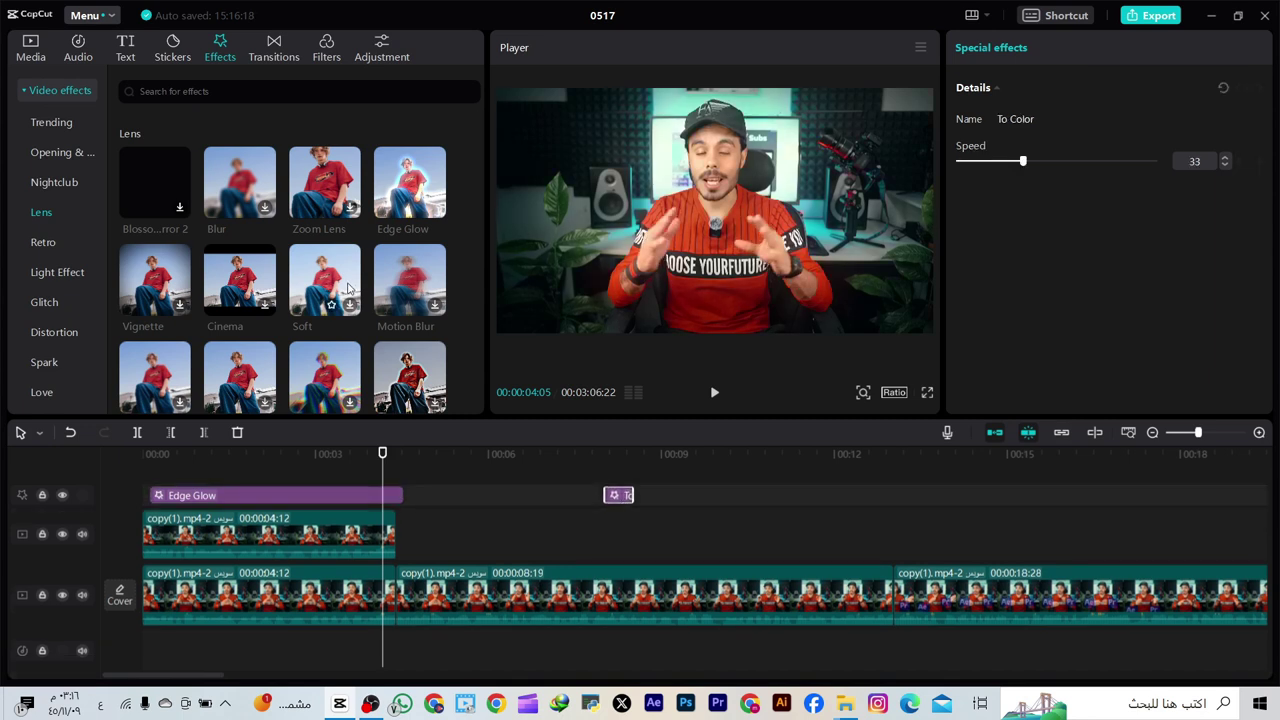
{"action": "left_click_drag", "start_coordinate": [248, 192], "coordinate": [172, 578]}
{"action": "left_click_drag", "start_coordinate": [381, 459], "coordinate": [162, 553]}
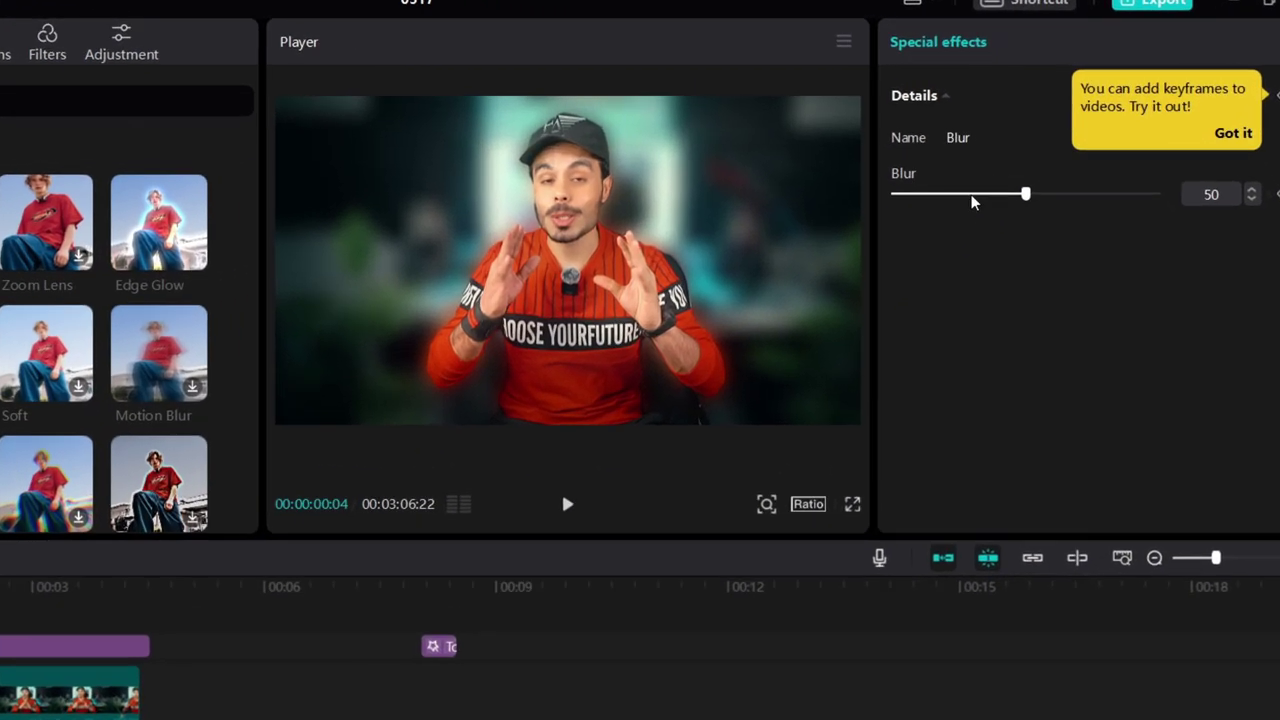
Set the Blur effect's strength to 12, preview the first clip, and lower the strength to 8
{"action": "left_click_drag", "start_coordinate": [1056, 161], "coordinate": [995, 162]}
{"action": "left_click_drag", "start_coordinate": [942, 194], "coordinate": [926, 194]}
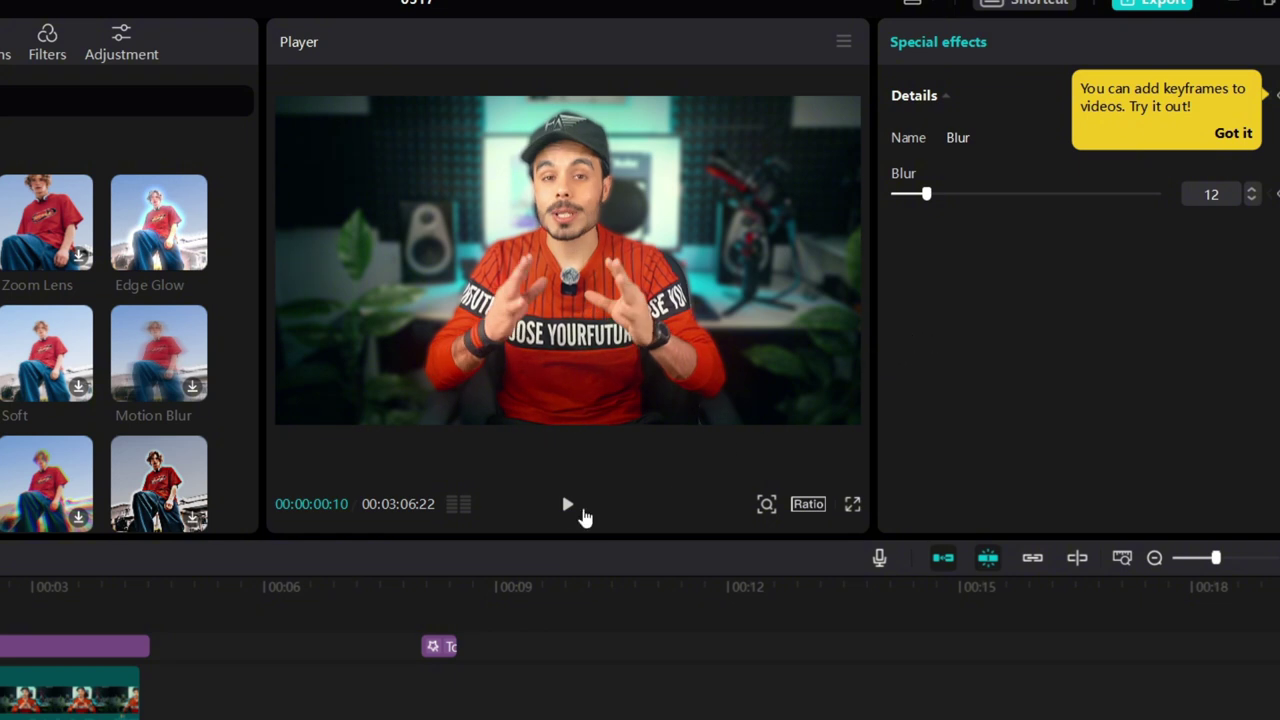
{"action": "left_click", "coordinate": [567, 505]}
{"action": "left_click", "coordinate": [568, 508]}
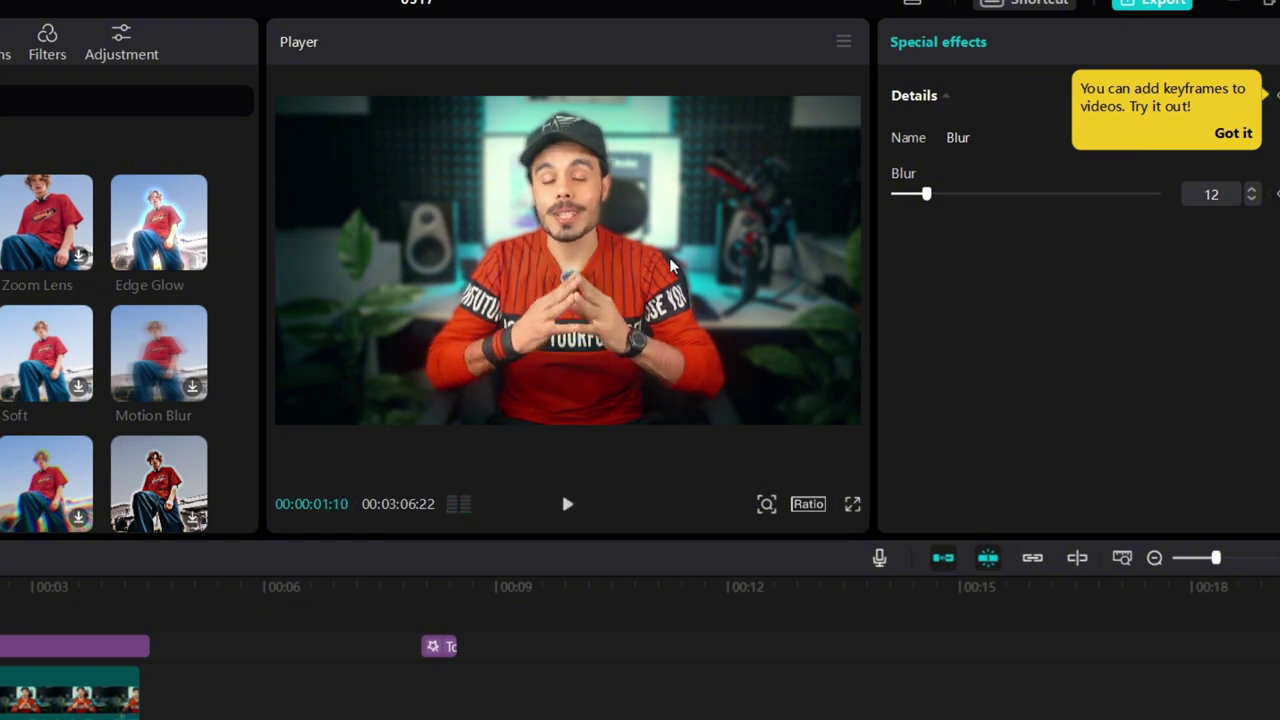
{"action": "left_click_drag", "start_coordinate": [925, 196], "coordinate": [914, 196]}
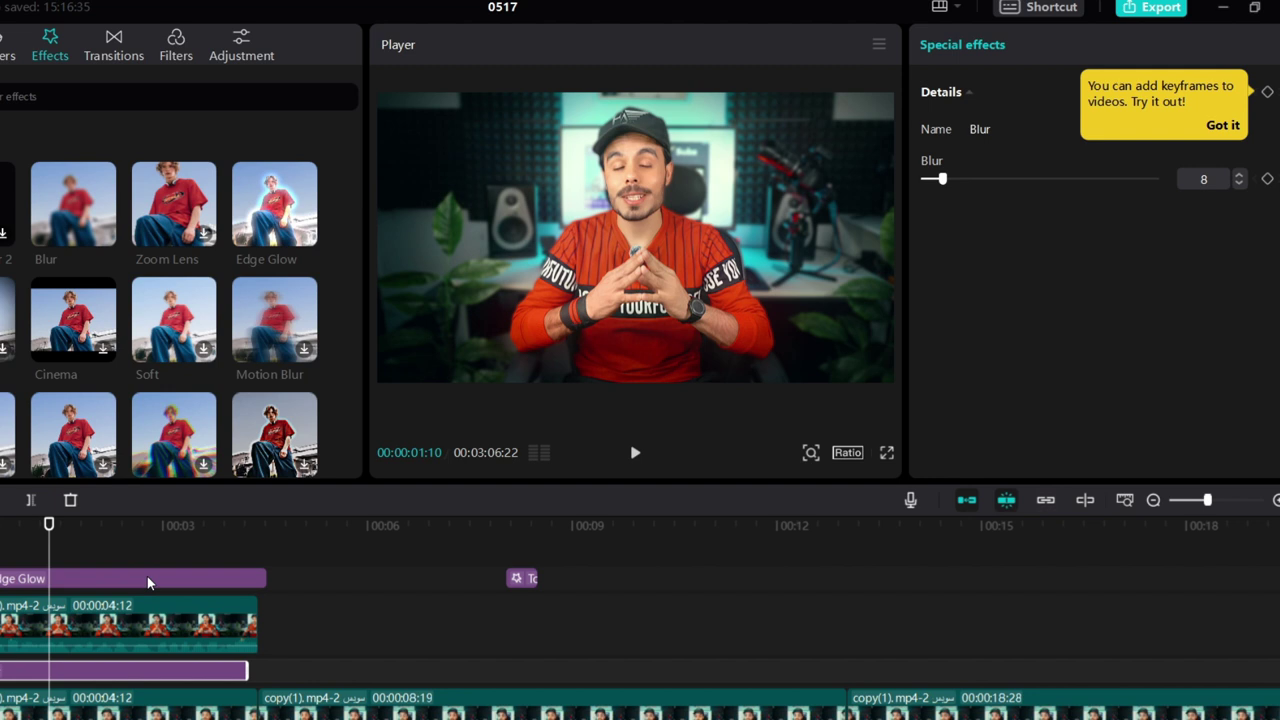
Place Edge Glow beneath the overlay clip and above Blur, and preview the first clip from the start
{"action": "left_click_drag", "start_coordinate": [148, 583], "coordinate": [170, 673]}
{"action": "left_click_drag", "start_coordinate": [278, 577], "coordinate": [234, 560]}
{"action": "left_click_drag", "start_coordinate": [215, 470], "coordinate": [141, 482]}
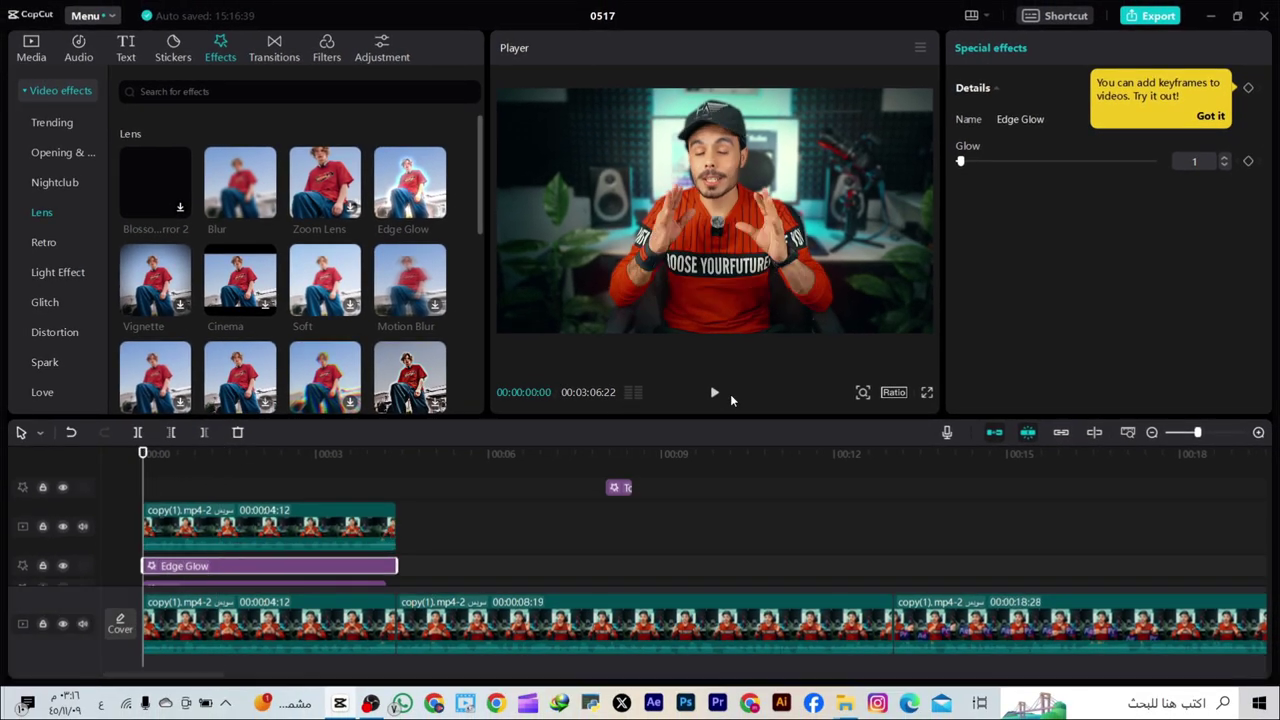
{"action": "left_click", "coordinate": [714, 394]}
{"action": "left_click", "coordinate": [714, 394]}
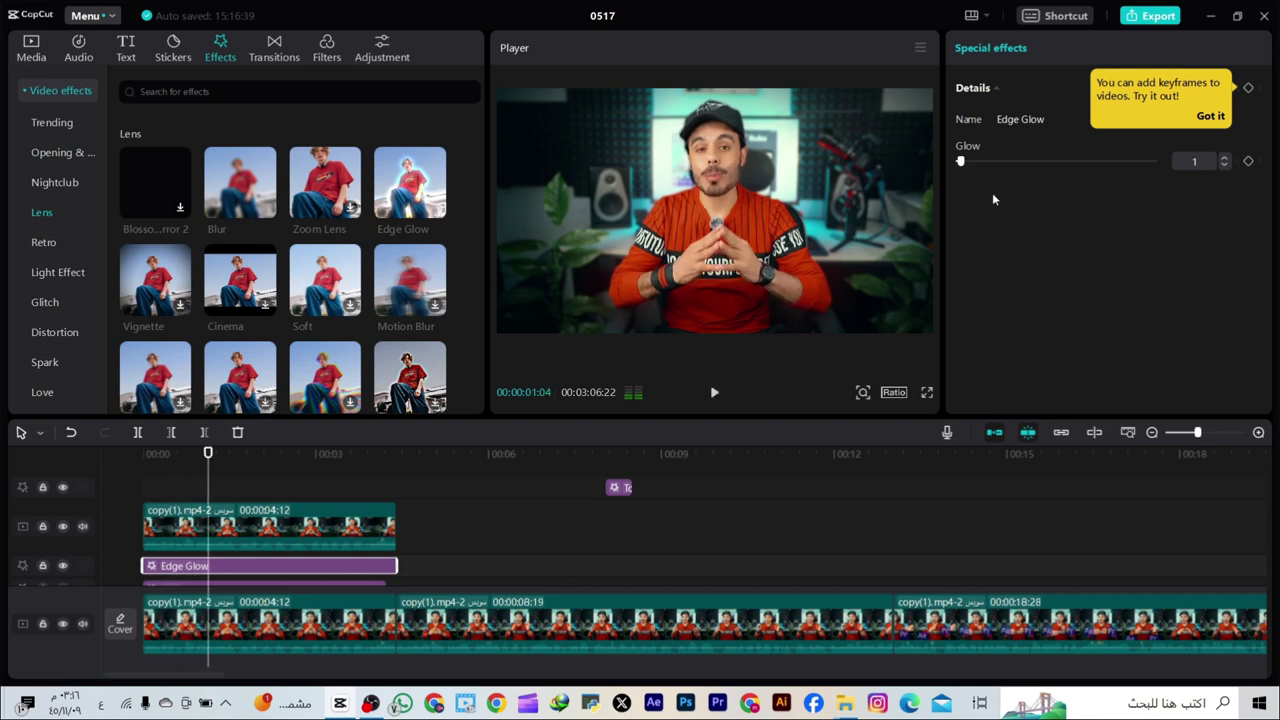
Set the Blur effect's strength to 30 and preview the blurred background
{"action": "scroll", "coordinate": [333, 567], "scroll_direction": "down", "scroll_amount": 1}
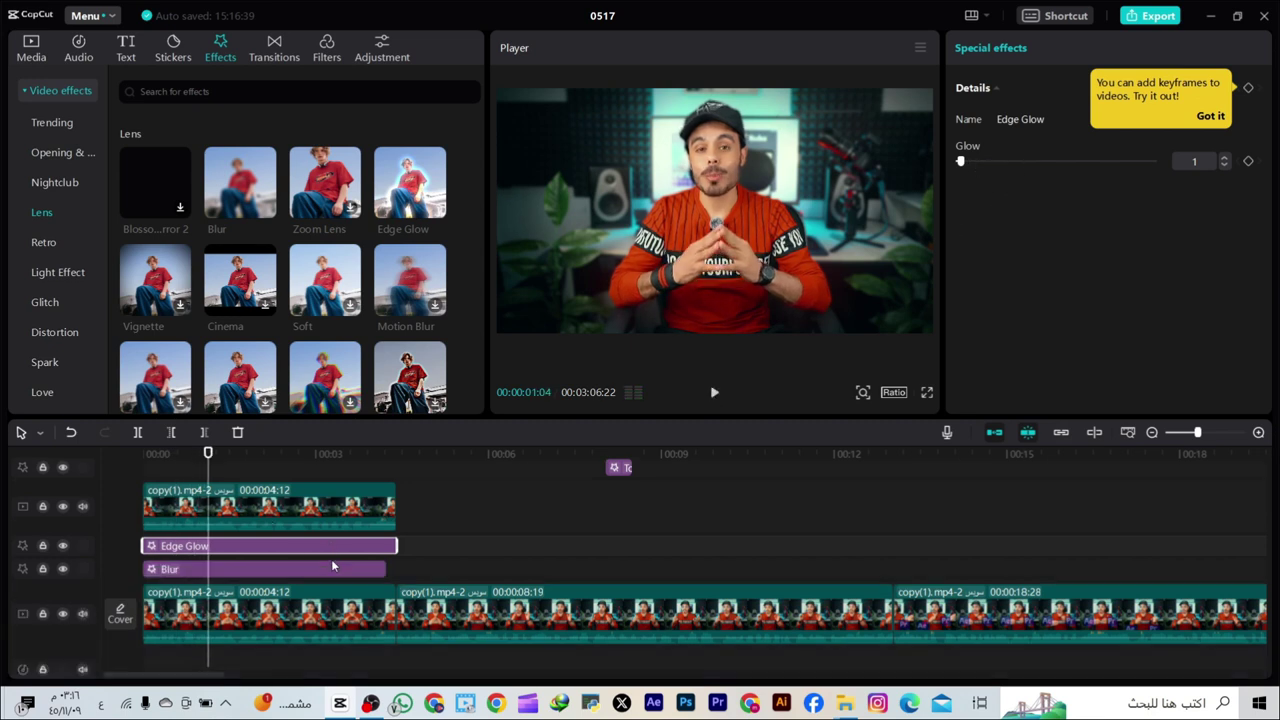
{"action": "left_click", "coordinate": [348, 570]}
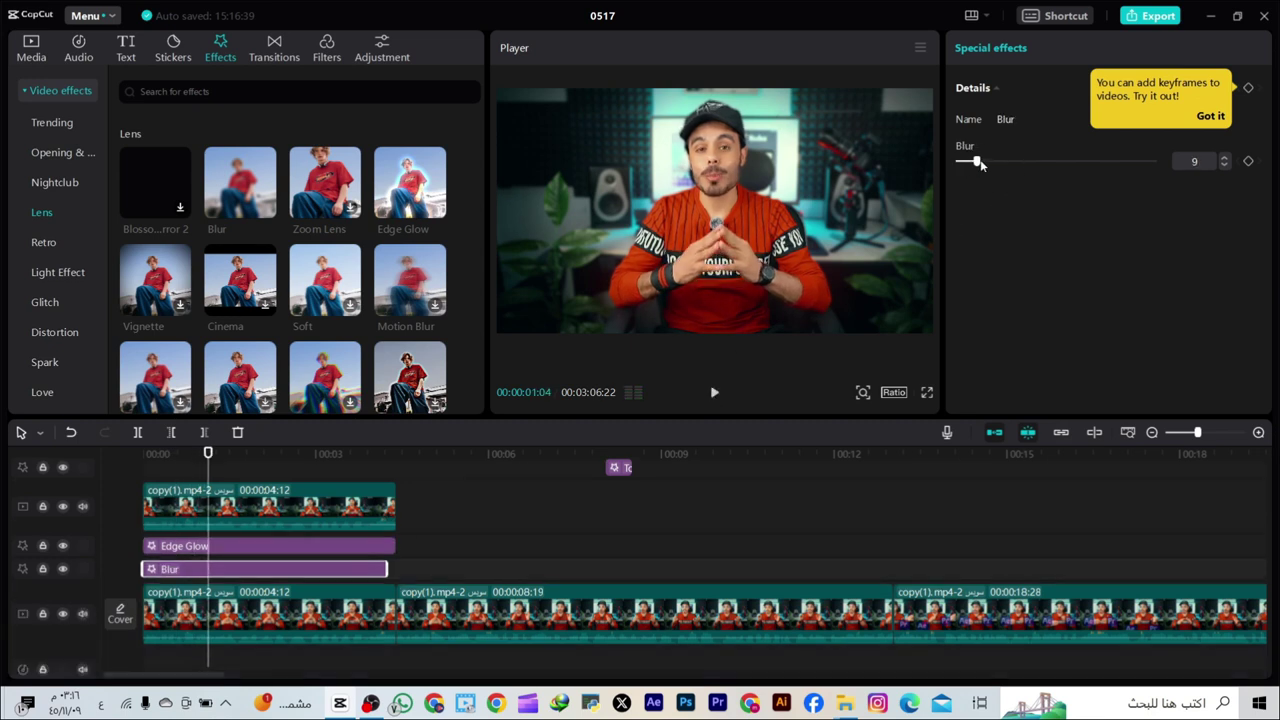
{"action": "left_click_drag", "start_coordinate": [981, 165], "coordinate": [1003, 166]}
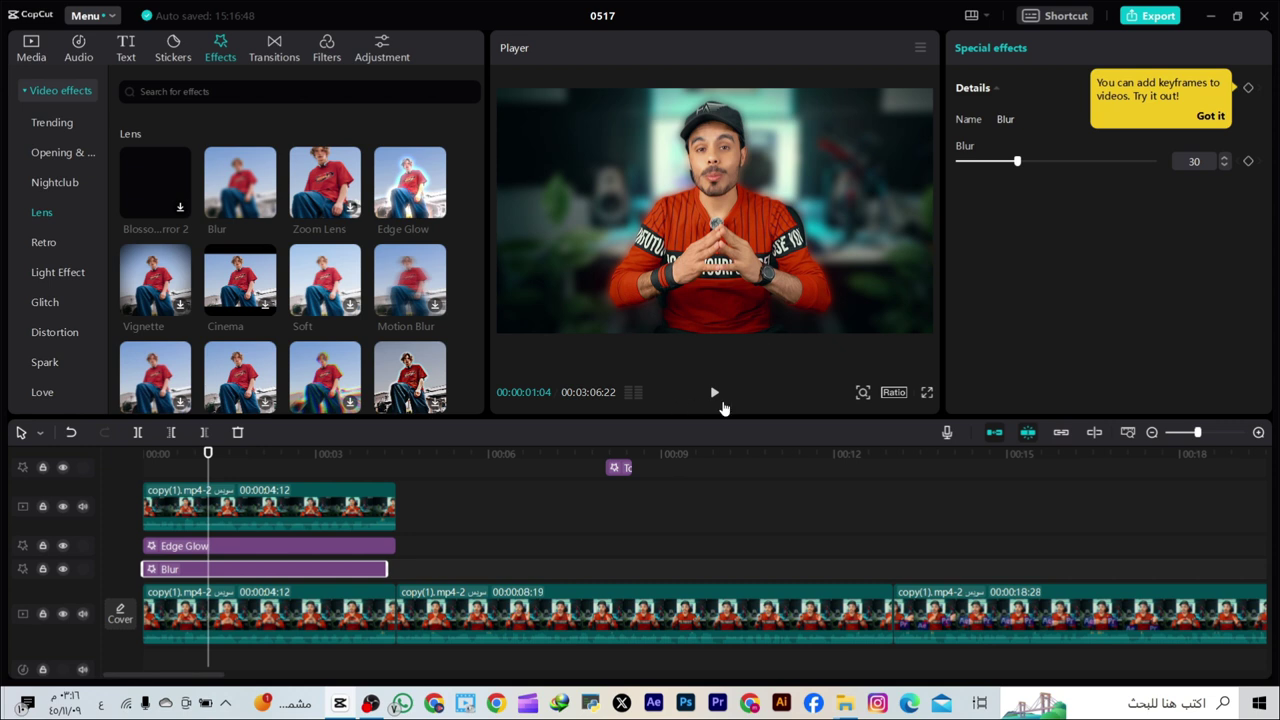
{"action": "left_click", "coordinate": [722, 403]}
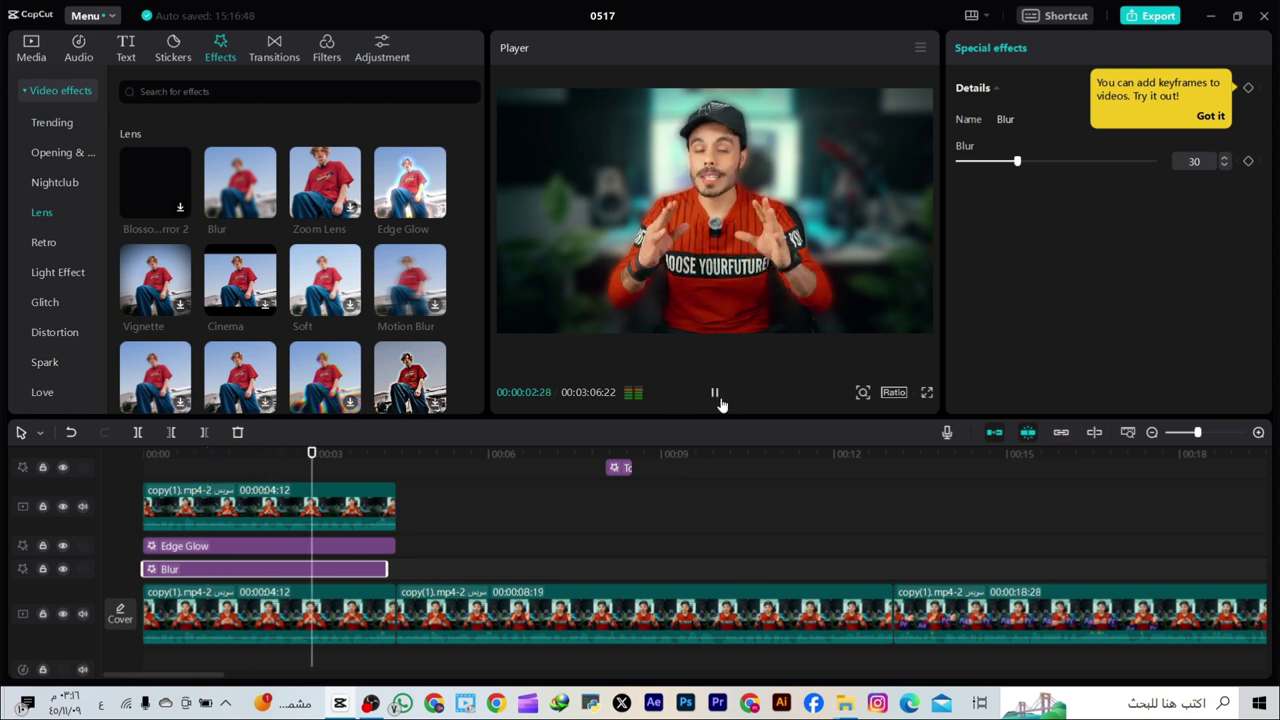
{"action": "left_click", "coordinate": [722, 403]}
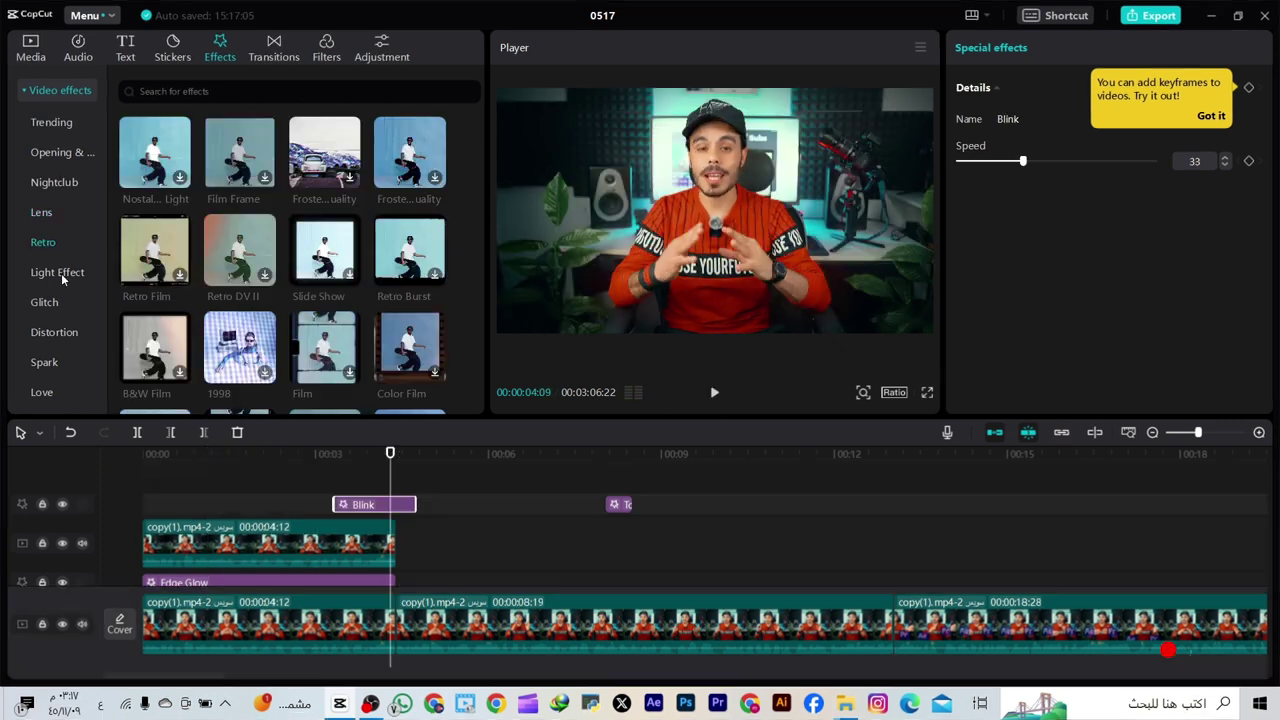
Add an effect from the Light Effect category across the cut between the first two clips, above Blink
{"action": "left_click", "coordinate": [55, 272]}
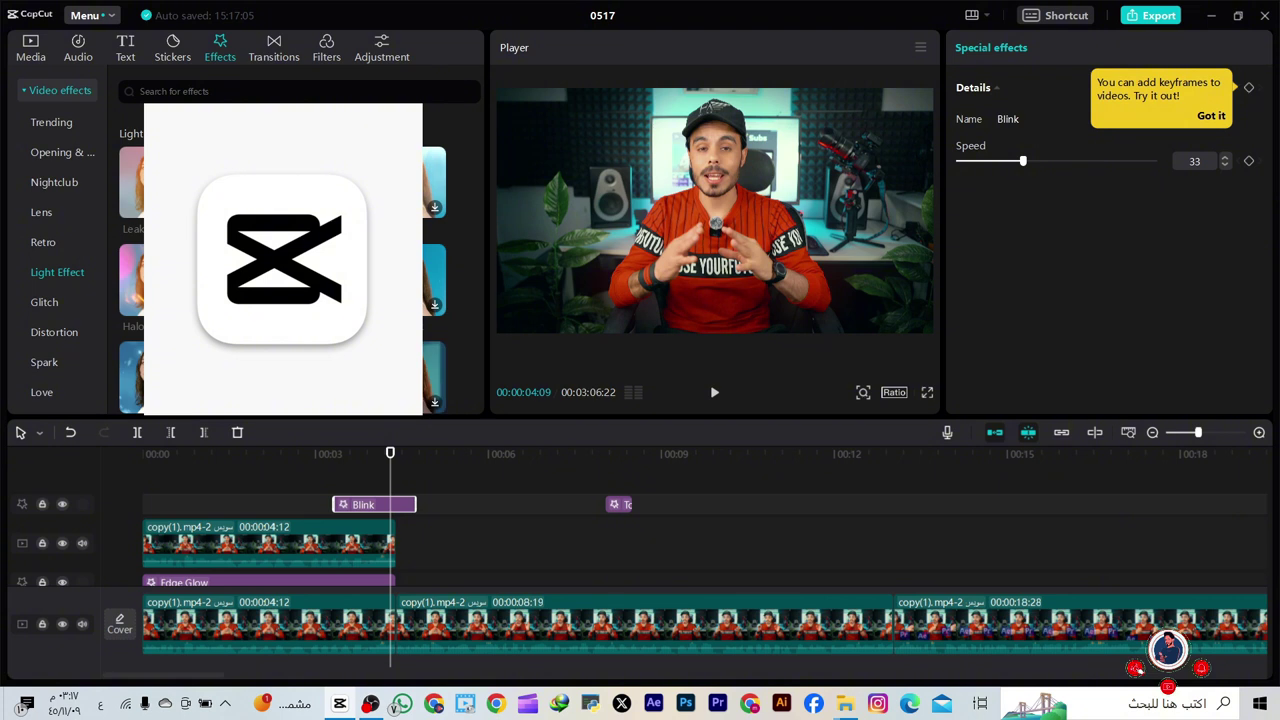
{"action": "scroll", "coordinate": [280, 260], "scroll_direction": "down", "scroll_amount": 1}
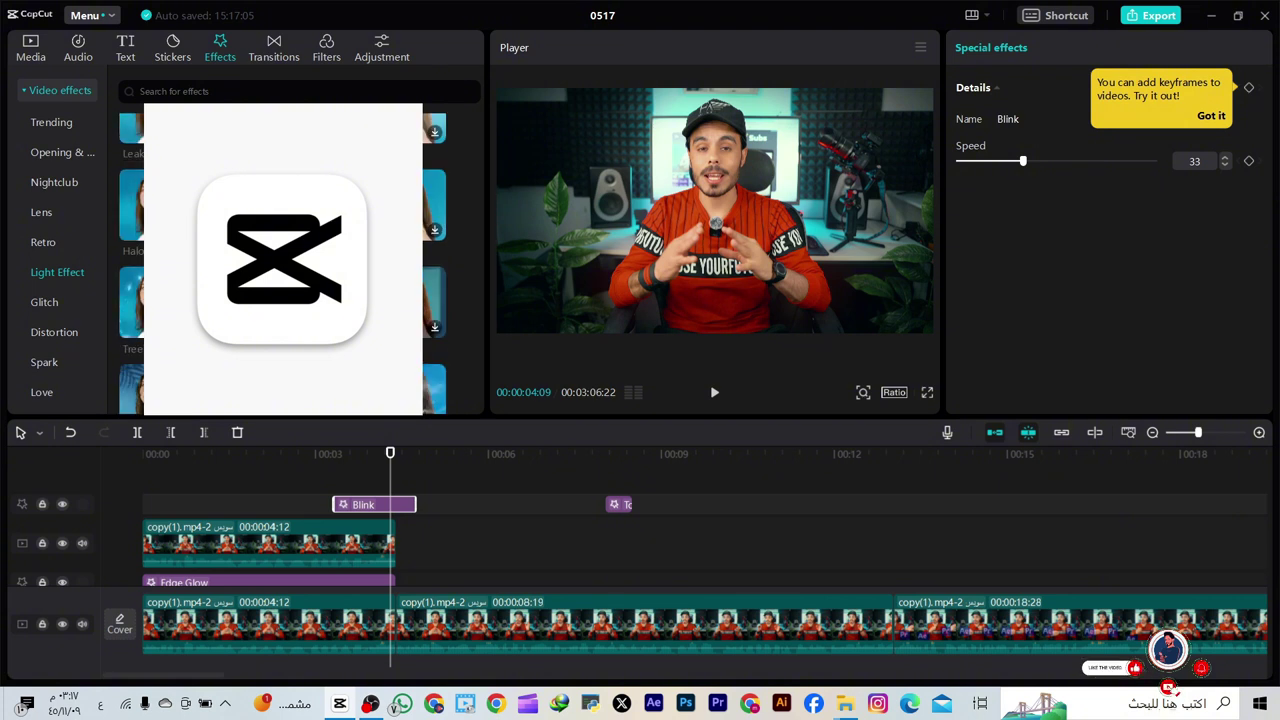
{"action": "left_click_drag", "start_coordinate": [138, 278], "coordinate": [299, 492]}
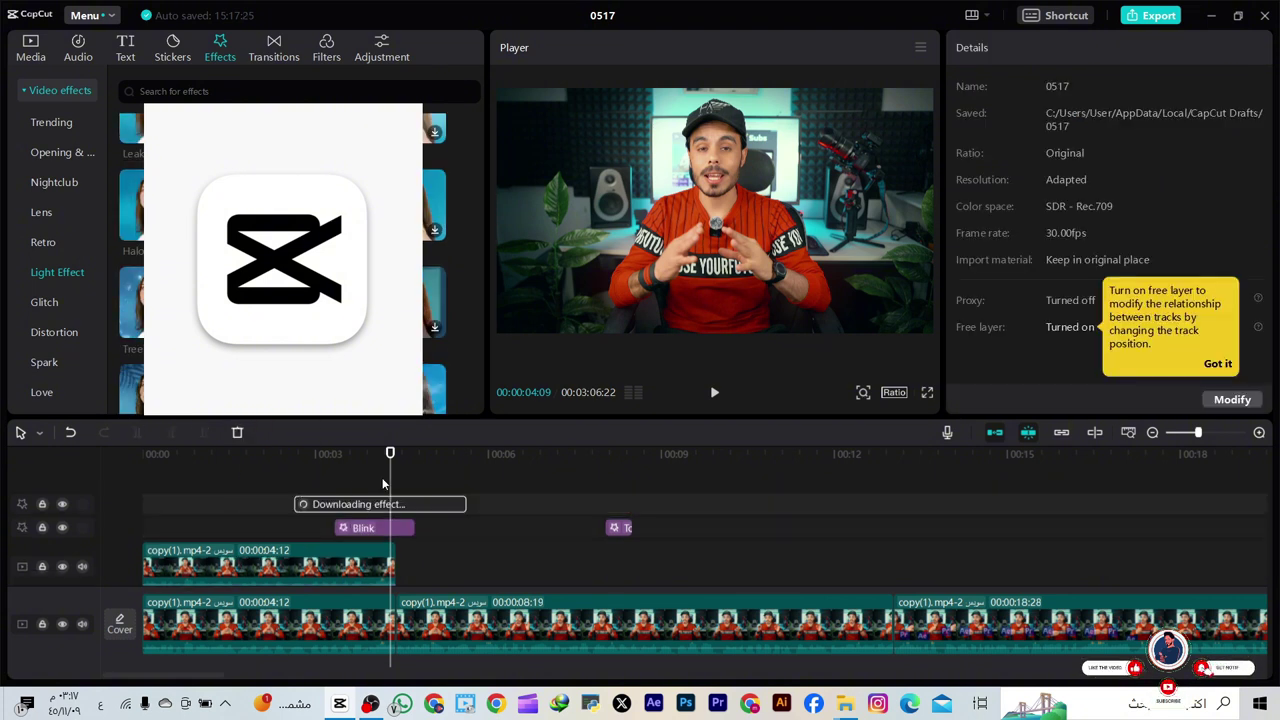
Move the new Tree shade effect to the start of the timeline and preview it over the first clip
{"action": "left_click_drag", "start_coordinate": [388, 482], "coordinate": [155, 507]}
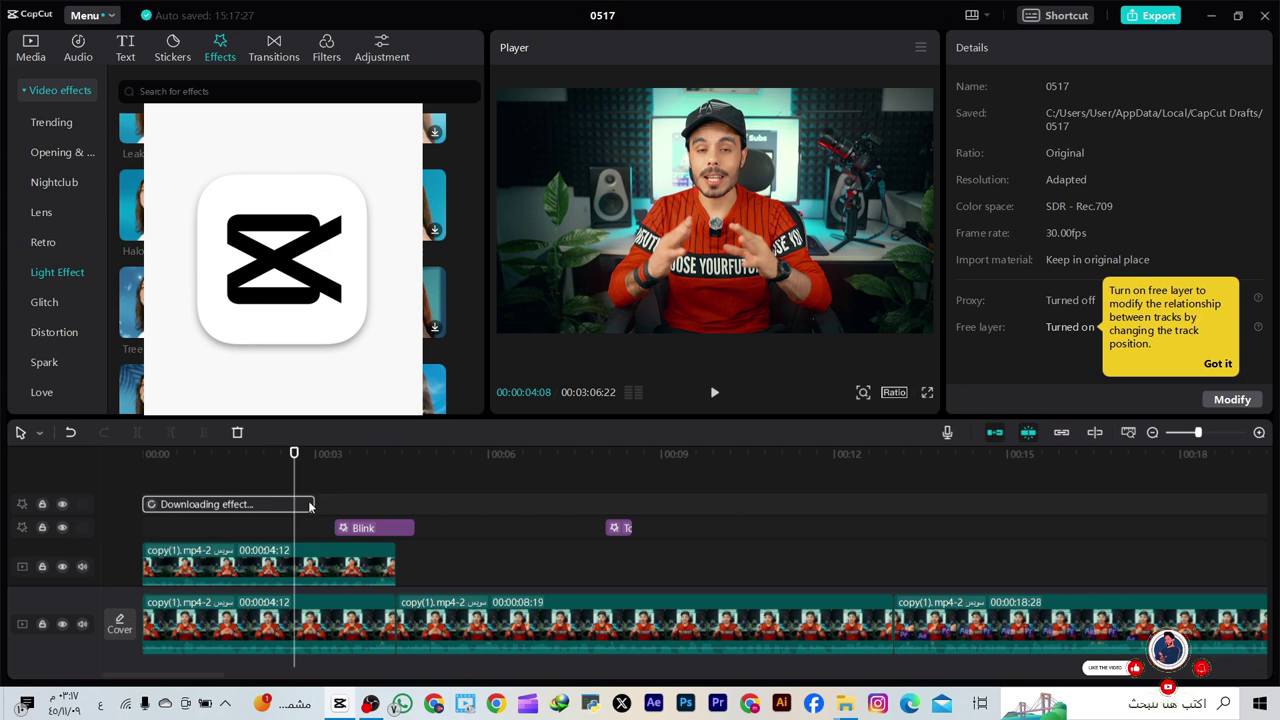
{"action": "left_click", "coordinate": [179, 508]}
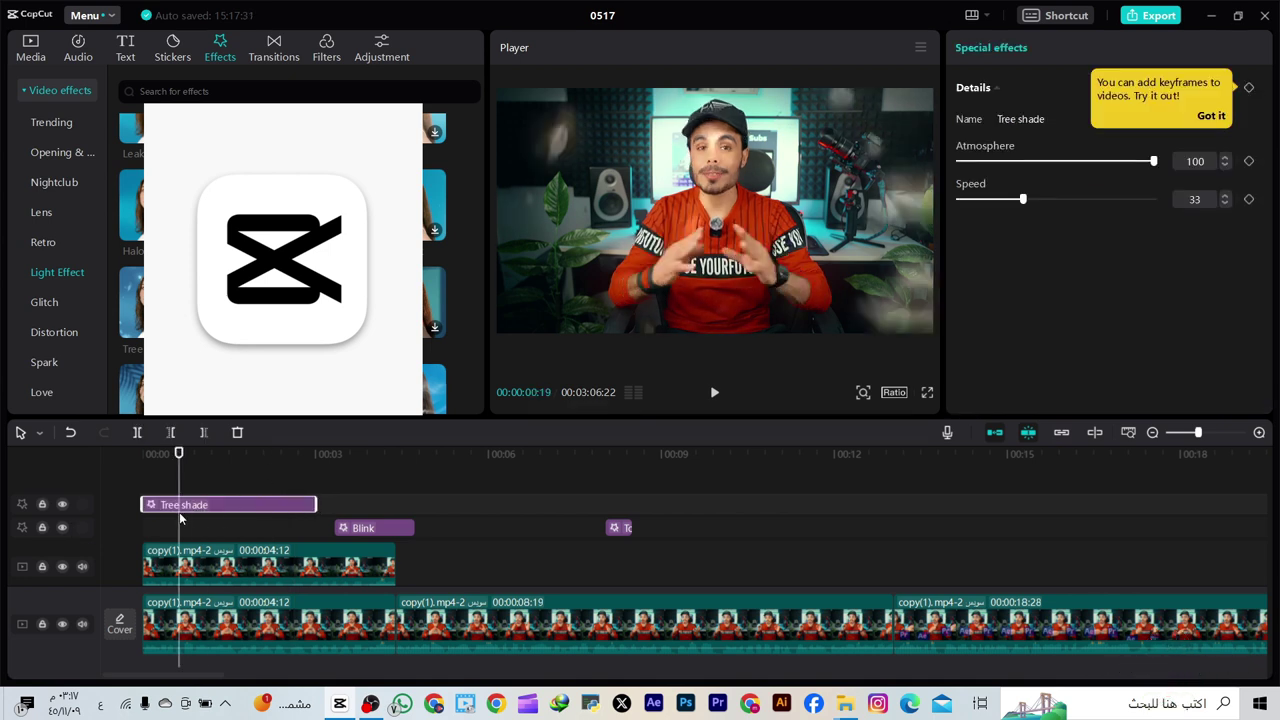
{"action": "left_click", "coordinate": [714, 392]}
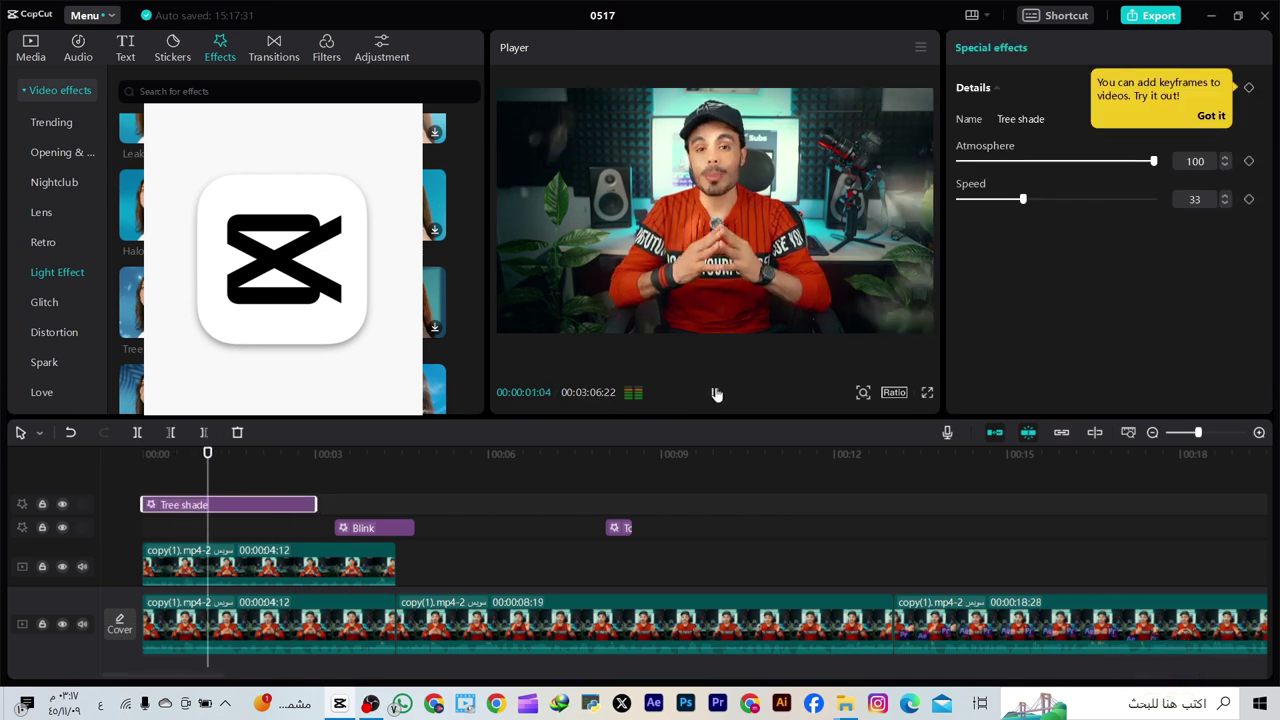
{"action": "left_click", "coordinate": [716, 393]}
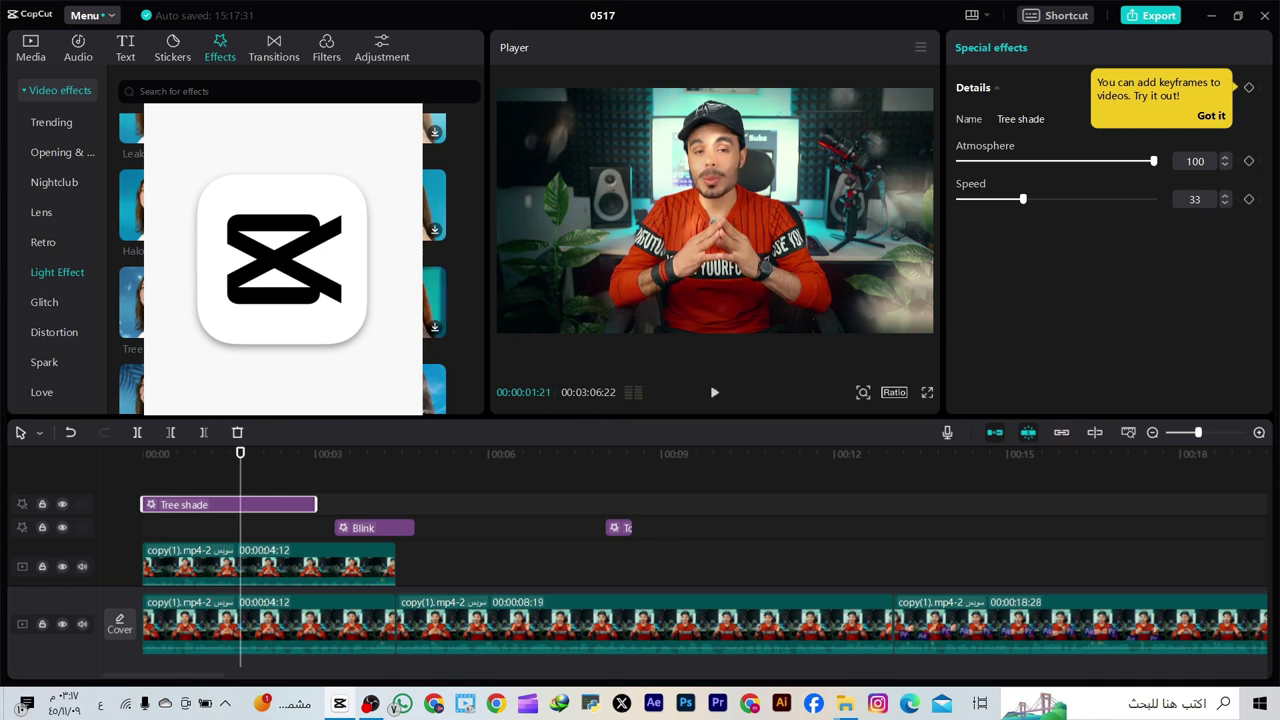
Add the Glowburst light effect over the second clip at about 6.6 s and preview it
{"action": "left_click_drag", "start_coordinate": [318, 385], "coordinate": [530, 580]}
{"action": "left_click_drag", "start_coordinate": [239, 470], "coordinate": [420, 552]}
{"action": "left_click", "coordinate": [589, 558]}
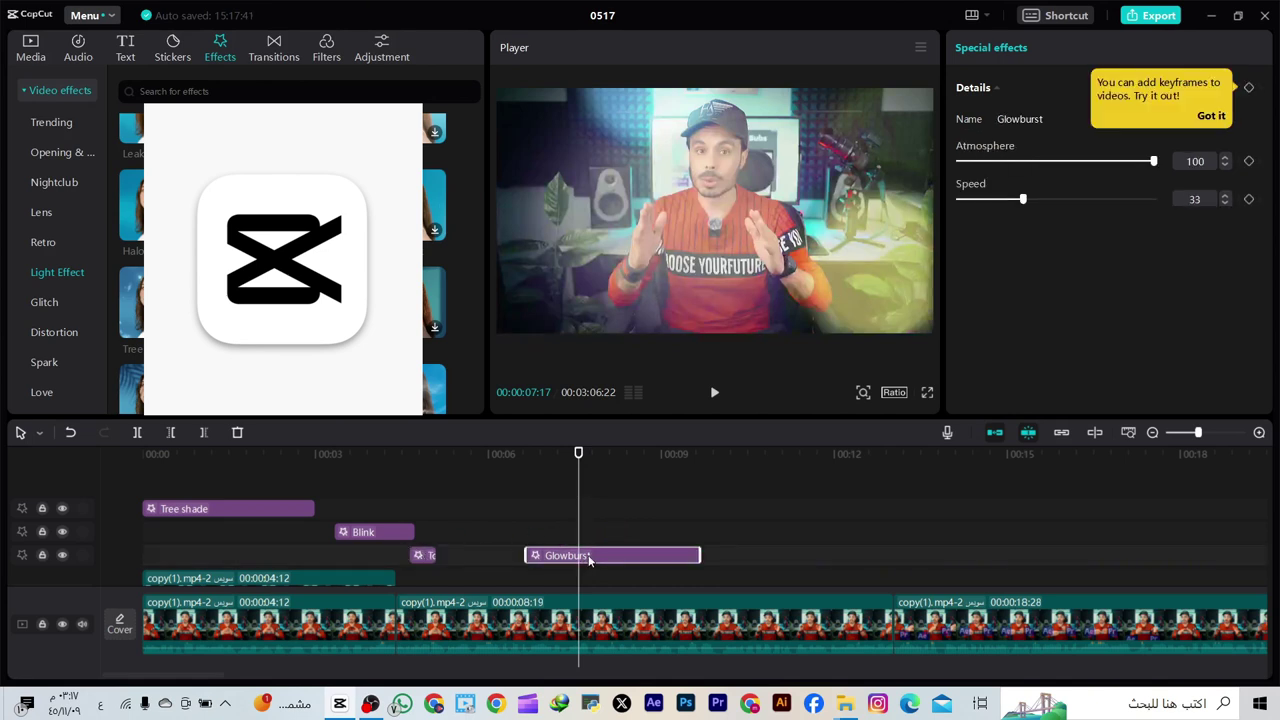
{"action": "left_click", "coordinate": [716, 392]}
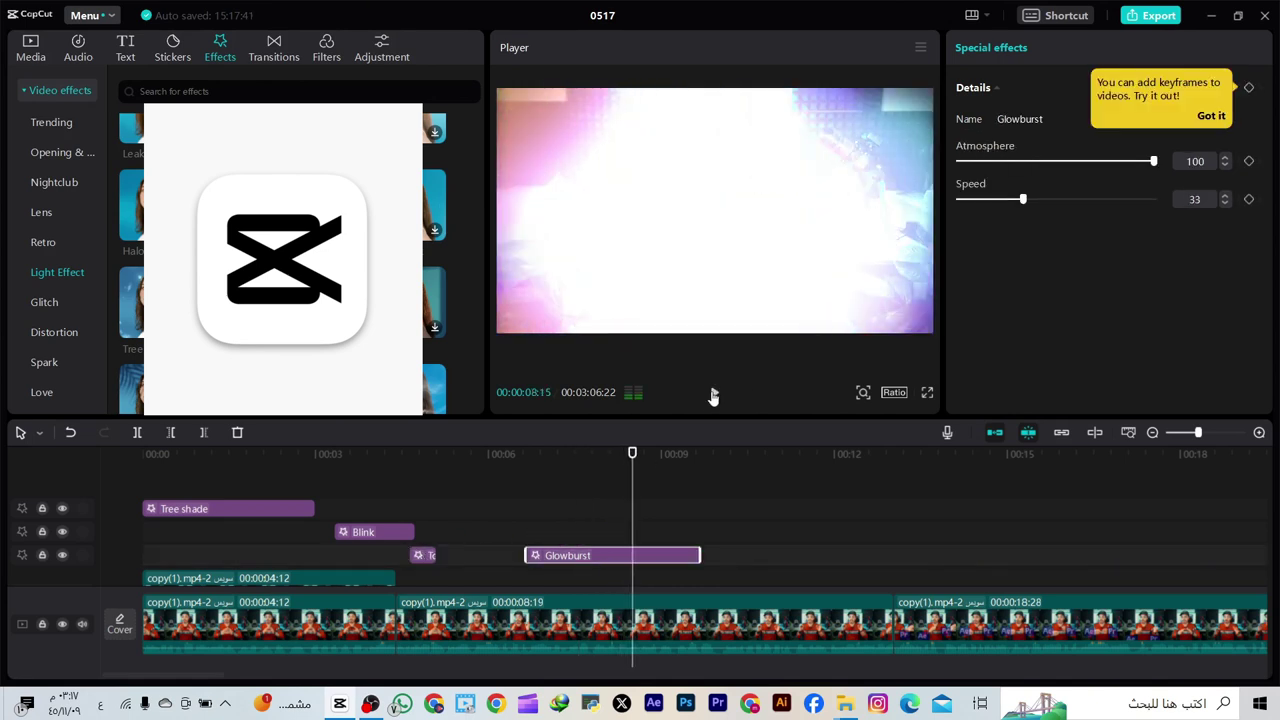
Extend the end of Glowburst to about 16 s on the timeline and preview the longer effect
{"action": "left_click_drag", "start_coordinate": [697, 555], "coordinate": [1085, 555]}
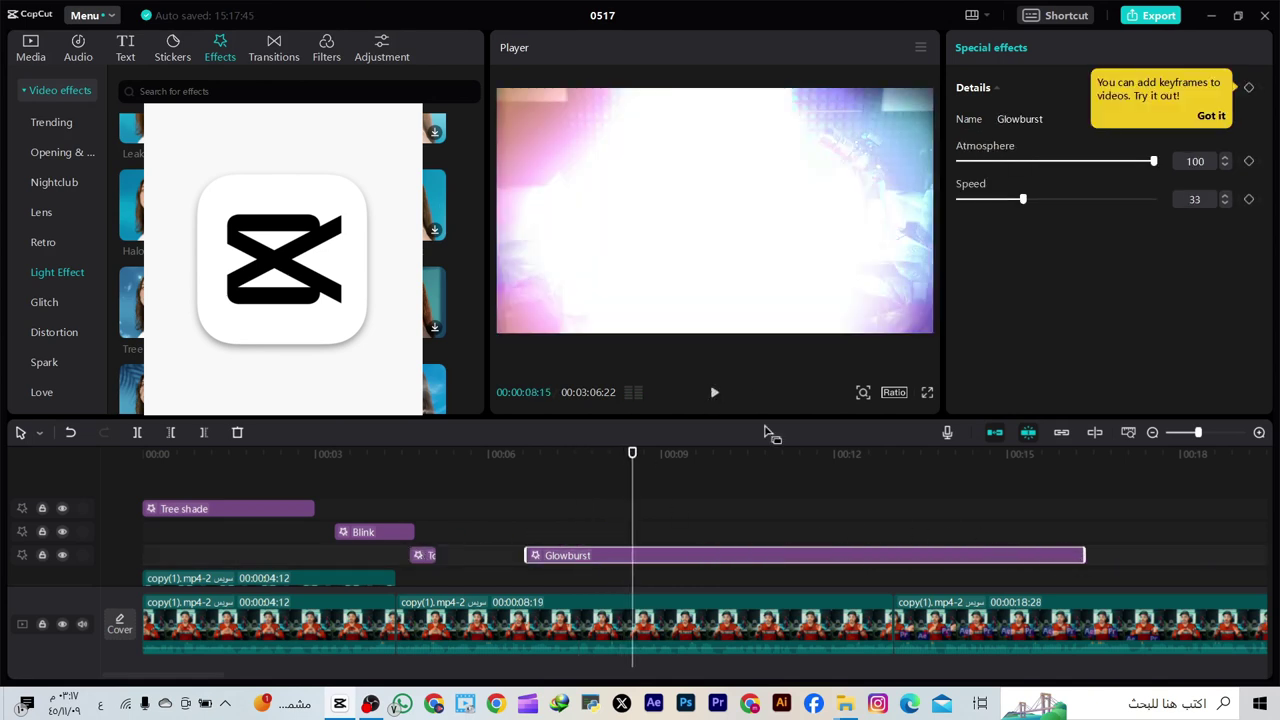
{"action": "left_click", "coordinate": [714, 392]}
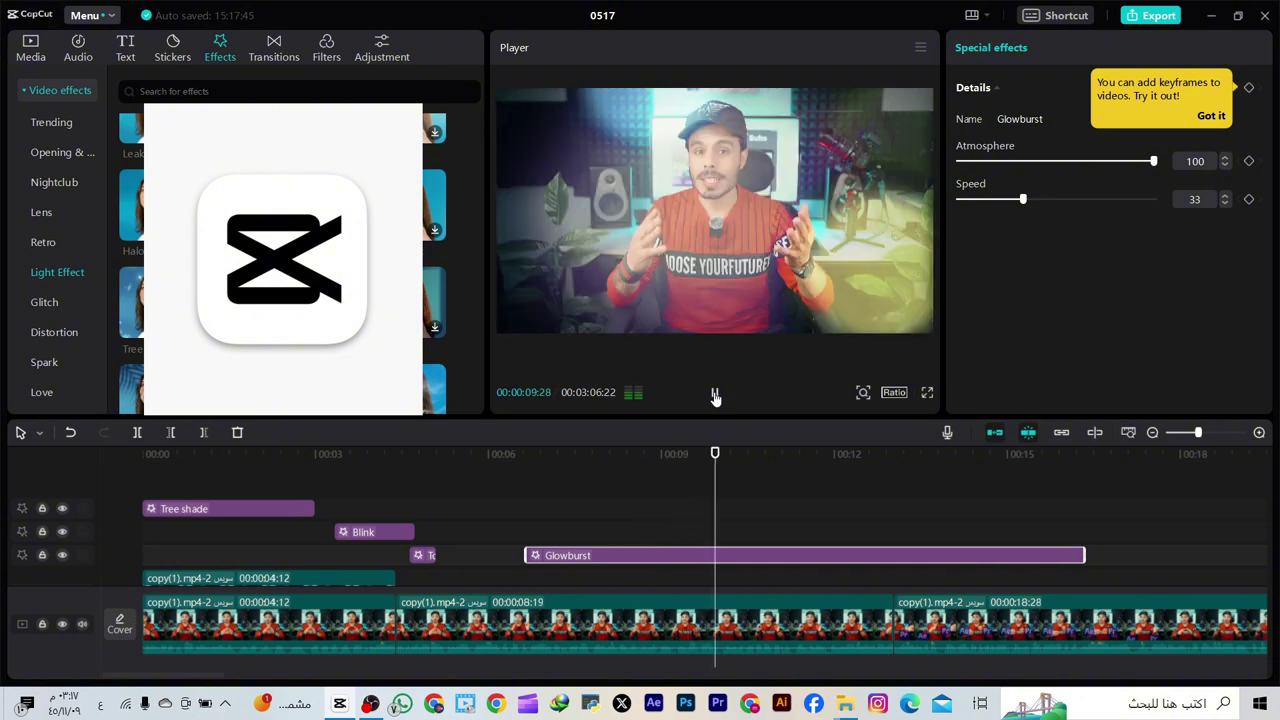
{"action": "left_click", "coordinate": [714, 392]}
Add the Blinds II light effect over the second clip at about 6.4 s and move Glowburst to about 15.5 s
{"action": "scroll", "coordinate": [280, 260], "scroll_direction": "down", "scroll_amount": 1}
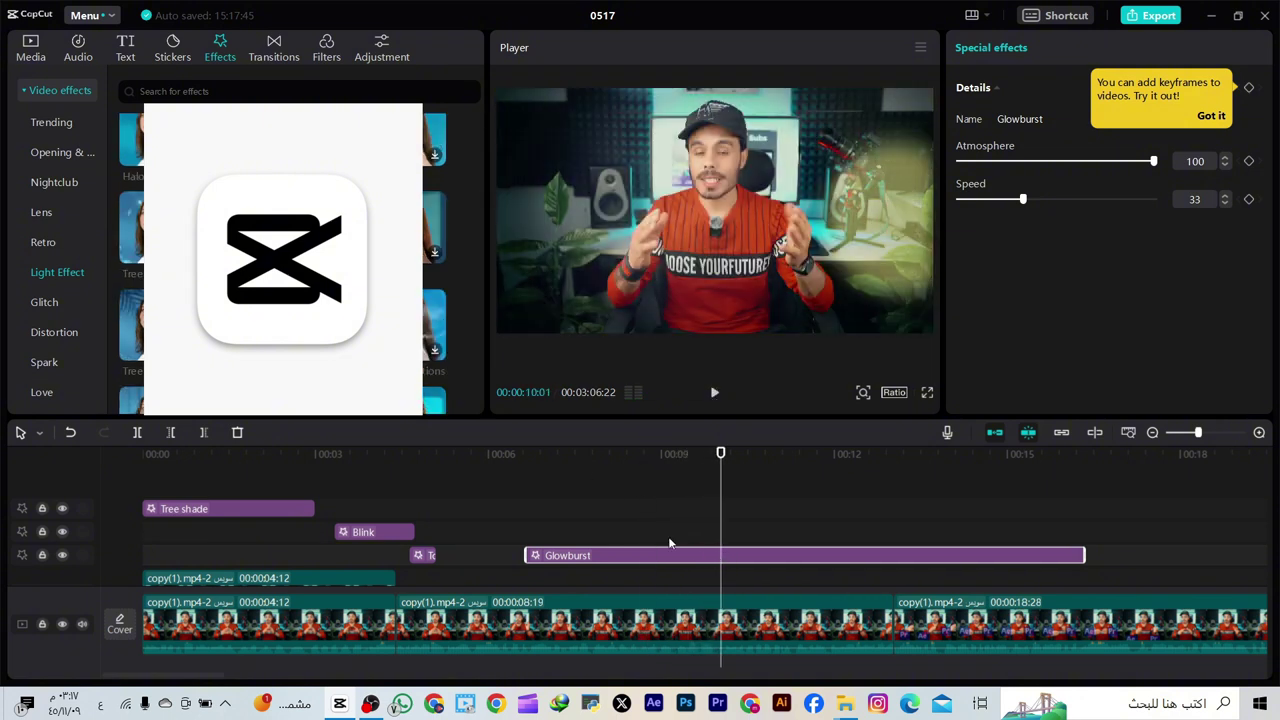
{"action": "left_click_drag", "start_coordinate": [280, 260], "coordinate": [514, 586]}
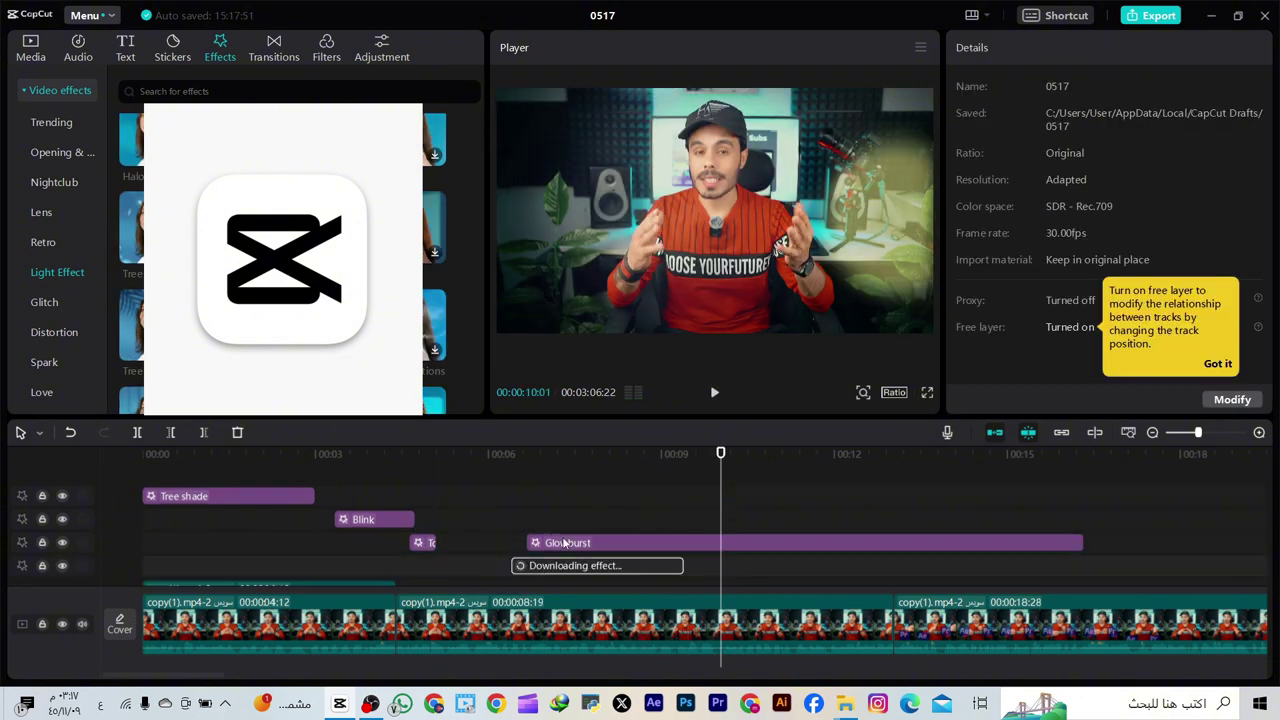
{"action": "left_click_drag", "start_coordinate": [566, 545], "coordinate": [1070, 569]}
{"action": "left_click_drag", "start_coordinate": [719, 480], "coordinate": [537, 524]}
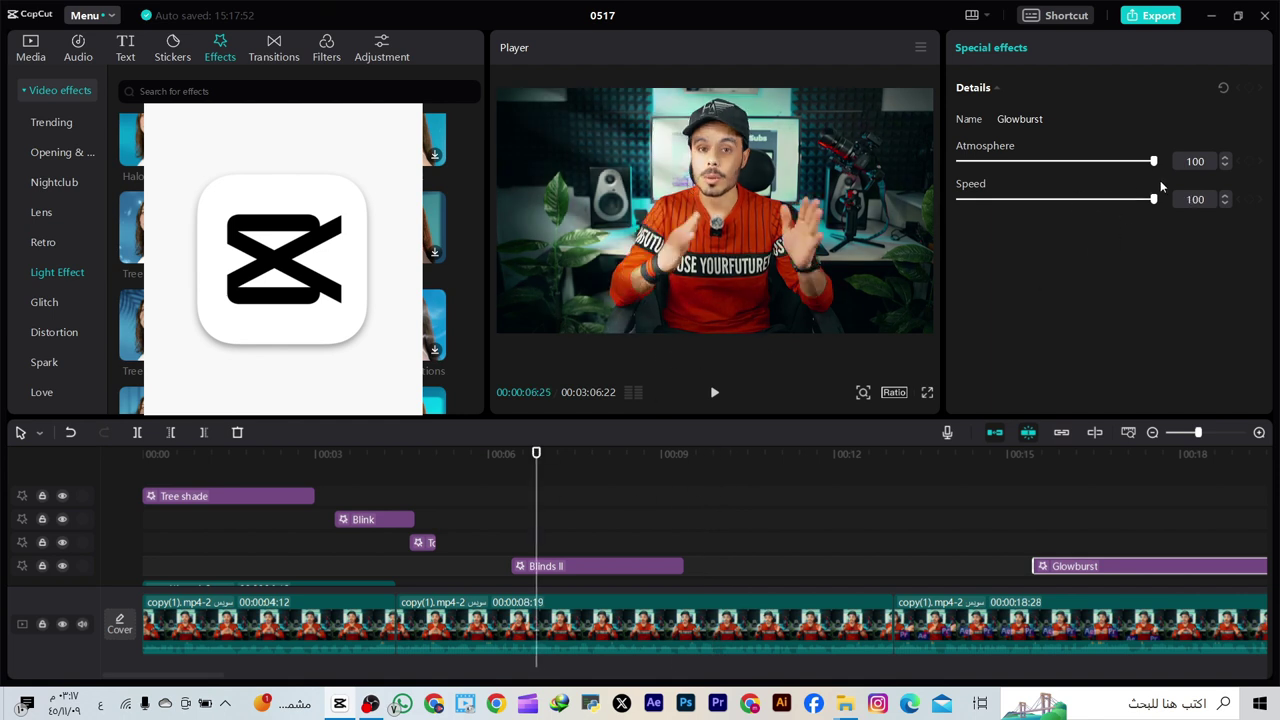
Set the Glowburst effect's speed to 75 and preview Blinds II over the second clip
{"action": "left_click_drag", "start_coordinate": [1153, 199], "coordinate": [1104, 199]}
{"action": "left_click", "coordinate": [714, 393]}
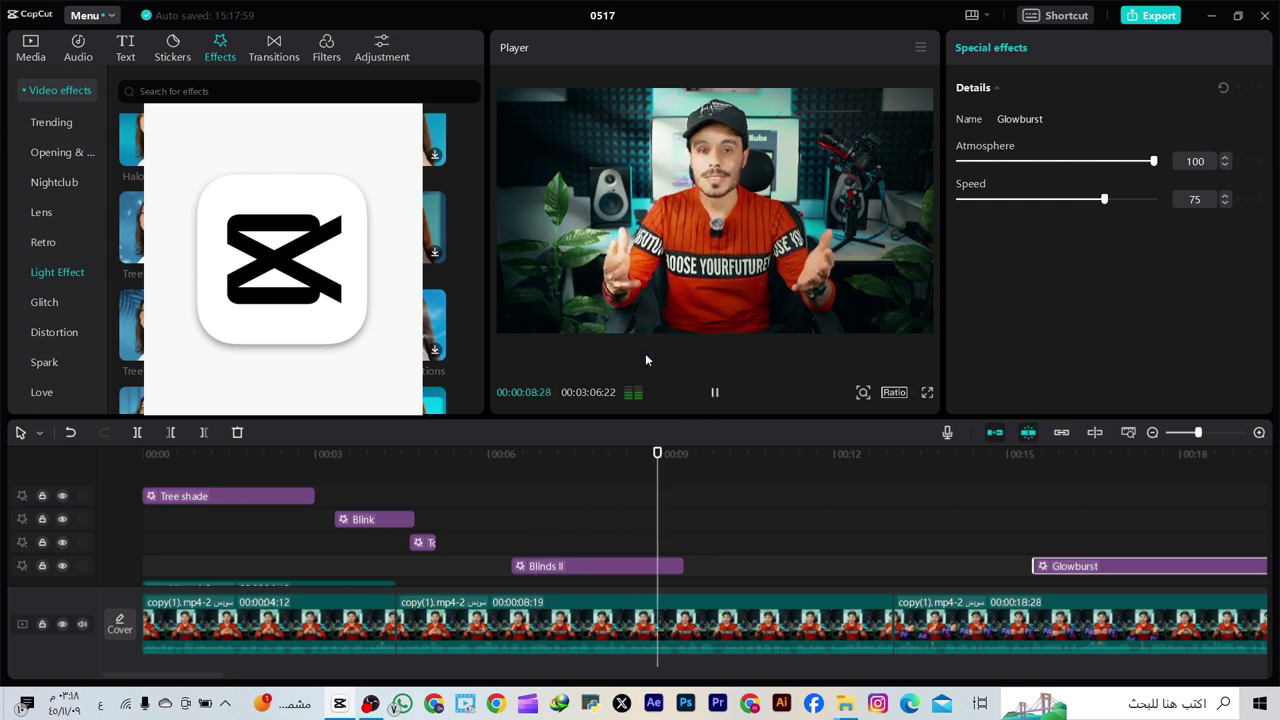
{"action": "left_click", "coordinate": [713, 394]}
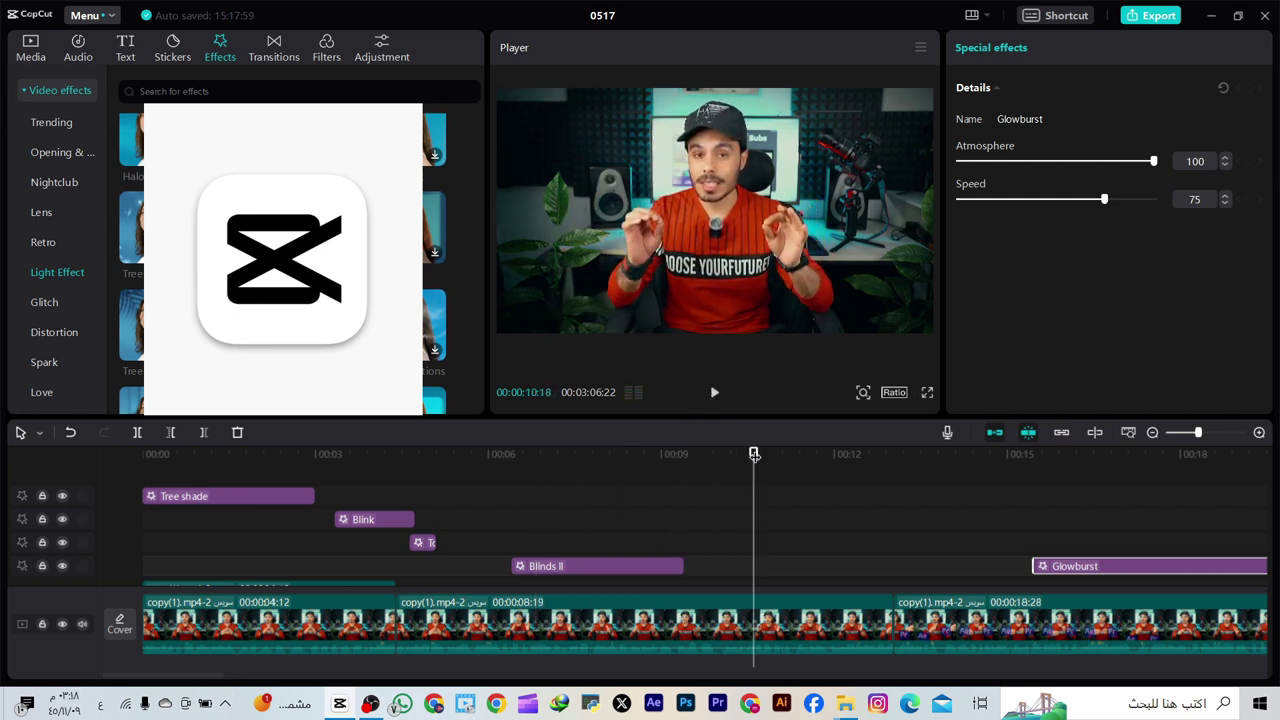
Add the Tree shade II light effect on a track above Blinds II, starting at about 10 s
{"action": "left_click_drag", "start_coordinate": [752, 519], "coordinate": [586, 519]}
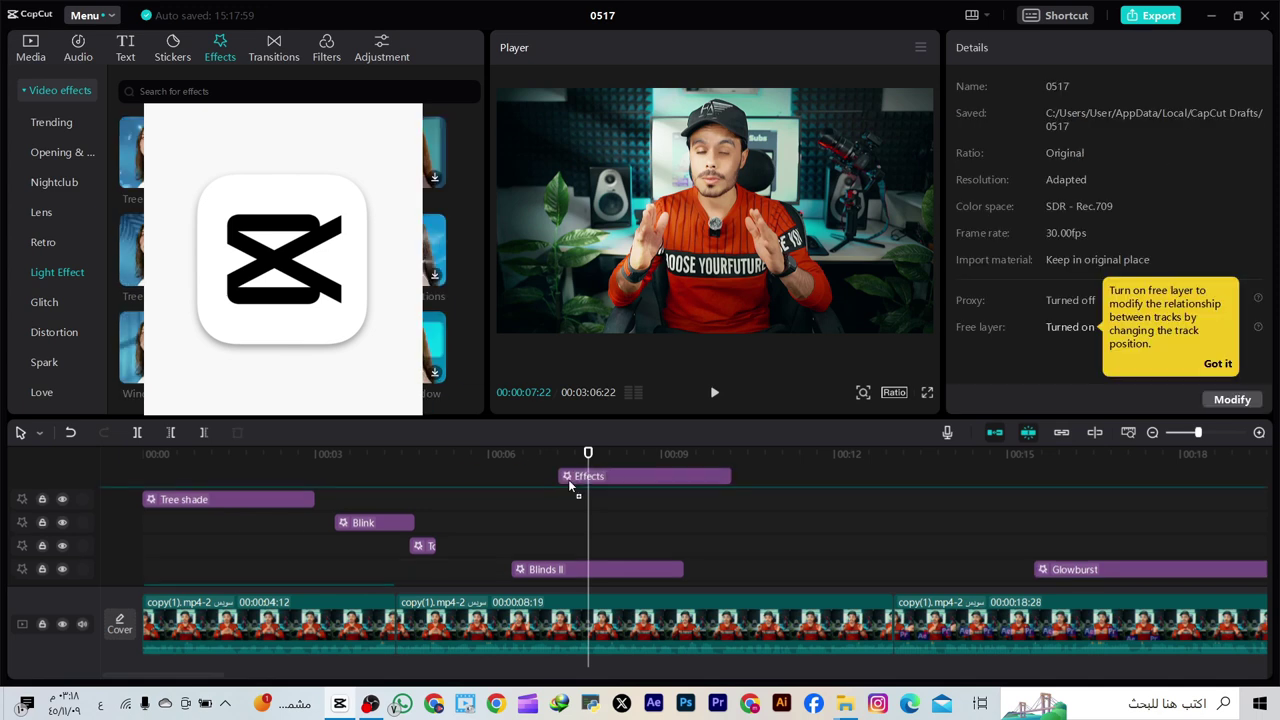
{"action": "left_click_drag", "start_coordinate": [568, 482], "coordinate": [731, 564]}
{"action": "left_click_drag", "start_coordinate": [591, 497], "coordinate": [720, 517]}
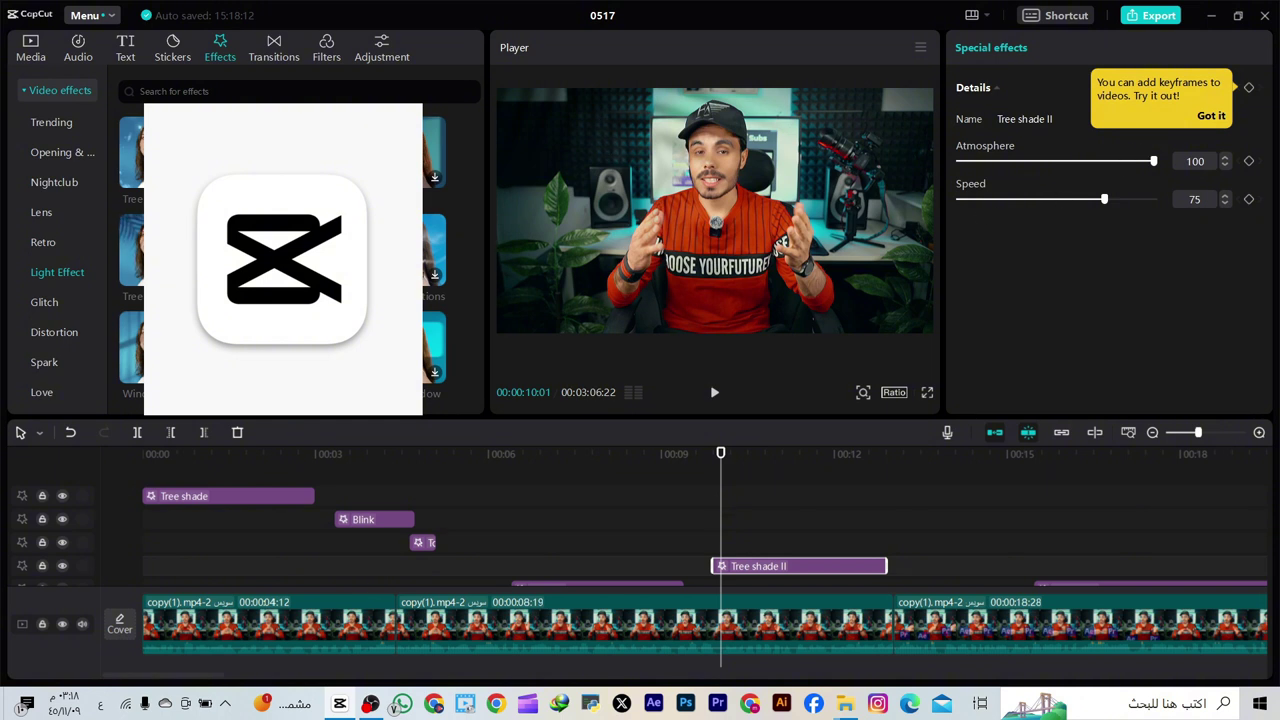
Add the Blinds light effect to the timeline over the second clip
{"action": "scroll", "coordinate": [282, 260], "scroll_direction": "down", "scroll_amount": 1}
{"action": "left_click_drag", "start_coordinate": [325, 220], "coordinate": [567, 543]}
{"action": "scroll", "coordinate": [567, 543], "scroll_direction": "down", "scroll_amount": 1}
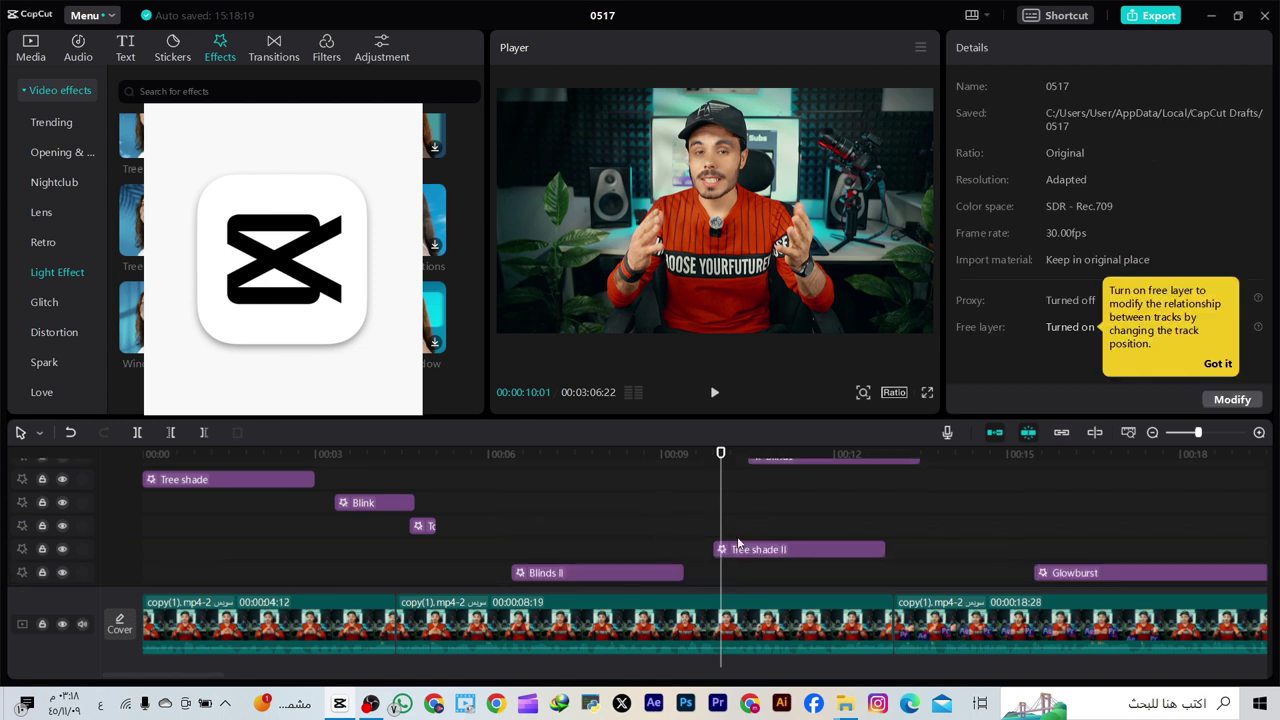
Move Tree shade II to about 6 s and place Blinds behind it on the same track at about 10 s
{"action": "left_click_drag", "start_coordinate": [756, 551], "coordinate": [509, 525]}
{"action": "scroll", "coordinate": [746, 521], "scroll_direction": "up", "scroll_amount": 1}
{"action": "left_click_drag", "start_coordinate": [795, 480], "coordinate": [753, 542]}
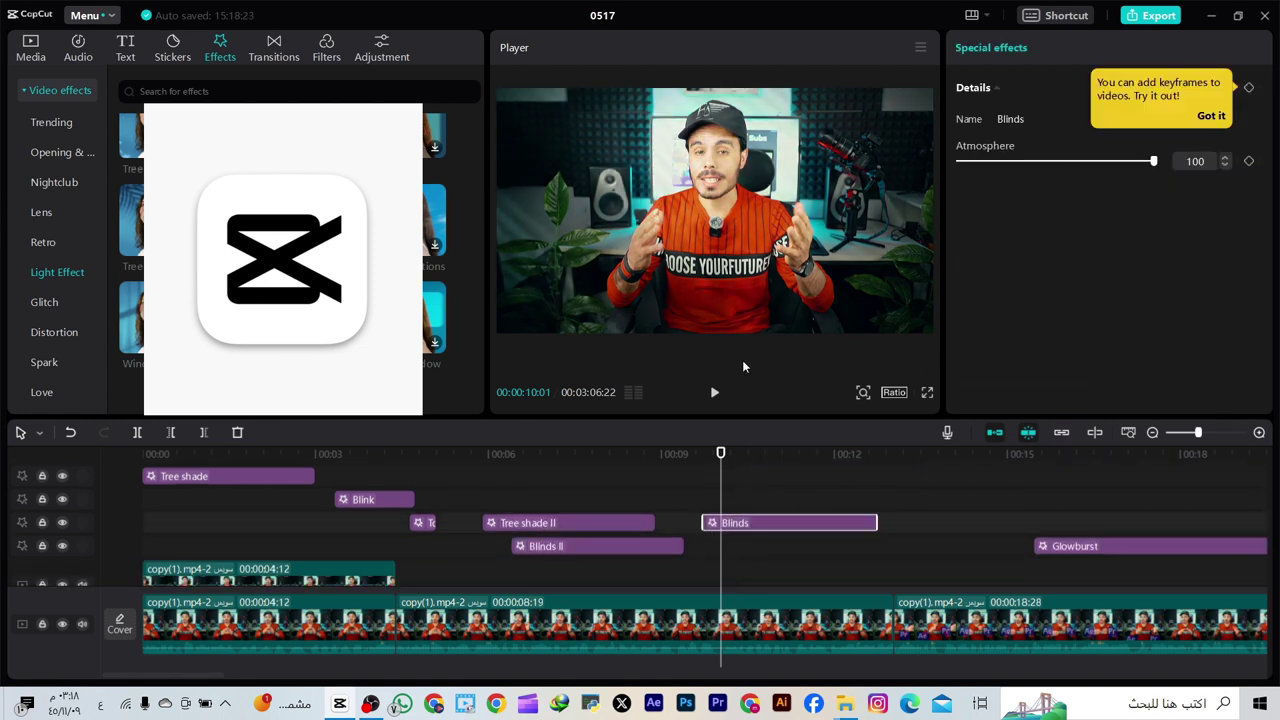
Preview the Blinds effect and lower its atmosphere to 24
{"action": "left_click", "coordinate": [716, 392]}
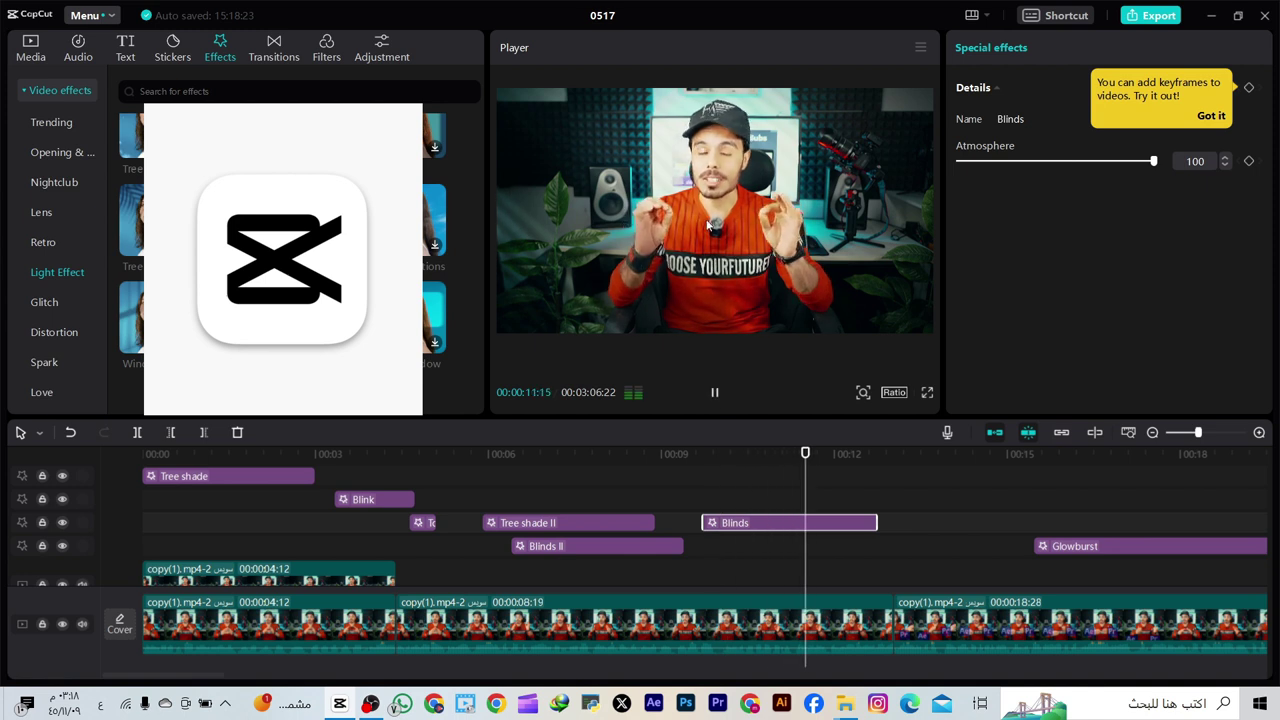
{"action": "left_click", "coordinate": [678, 456]}
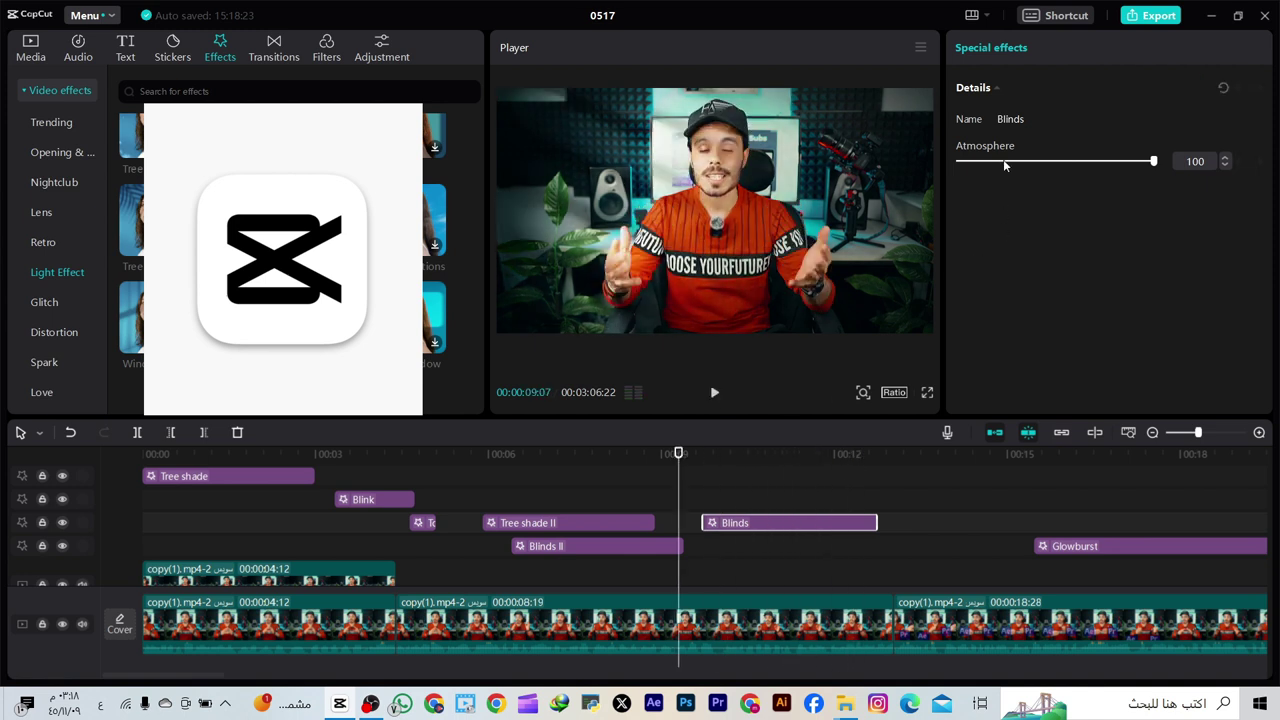
{"action": "left_click_drag", "start_coordinate": [678, 456], "coordinate": [784, 456]}
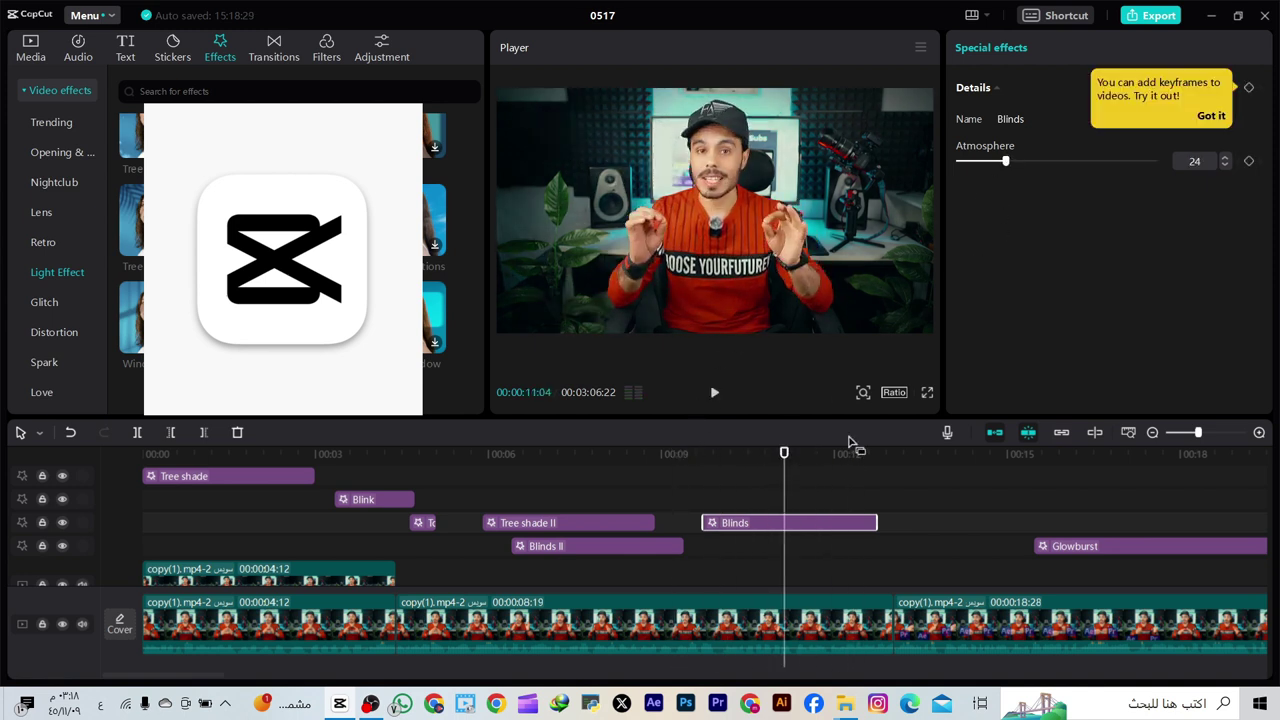
Browse the Glitch and Distortion categories and add the Explosion effect from Spark to the timeline
{"action": "left_click", "coordinate": [44, 302]}
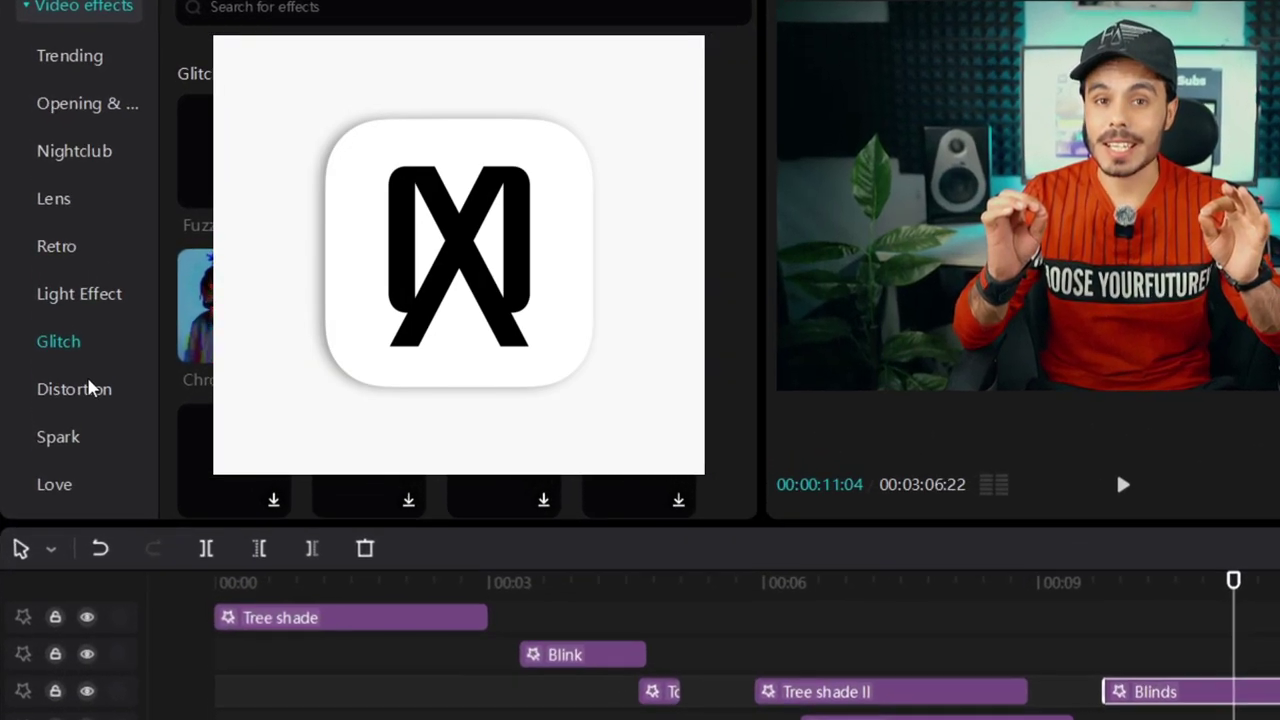
{"action": "left_click", "coordinate": [62, 331]}
{"action": "scroll", "coordinate": [115, 412], "scroll_direction": "down", "scroll_amount": 2}
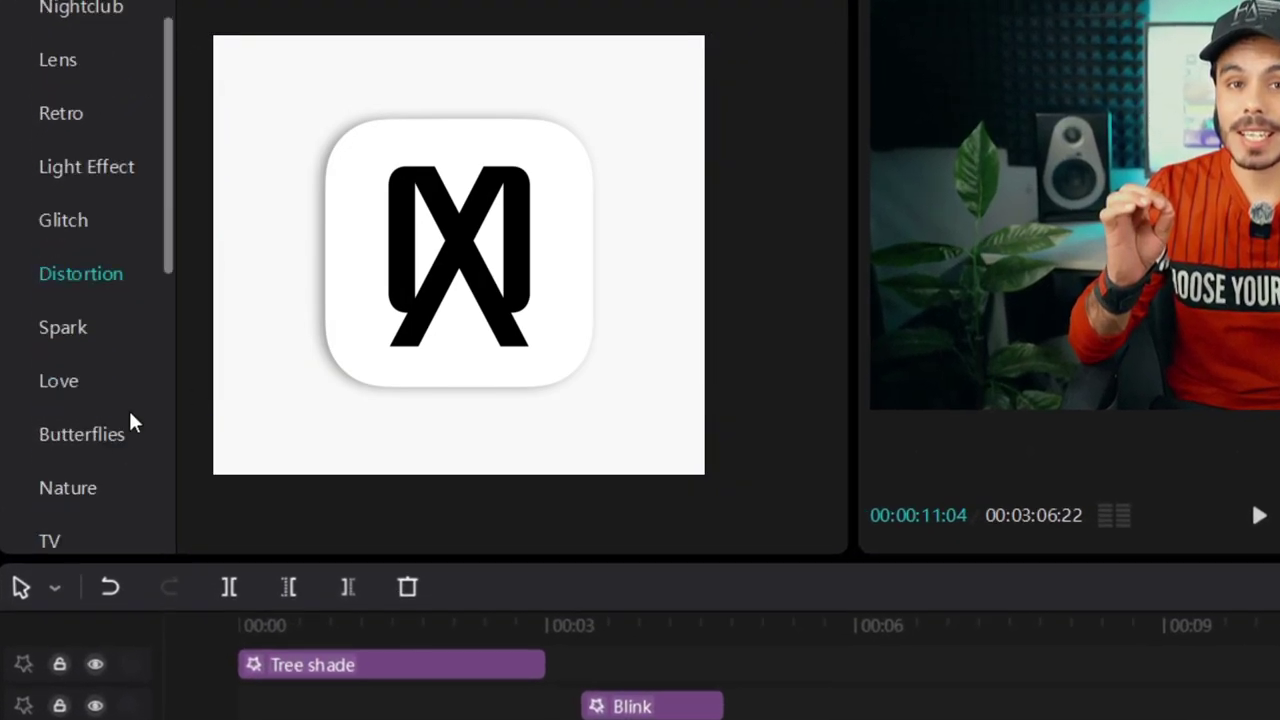
{"action": "left_click", "coordinate": [91, 329]}
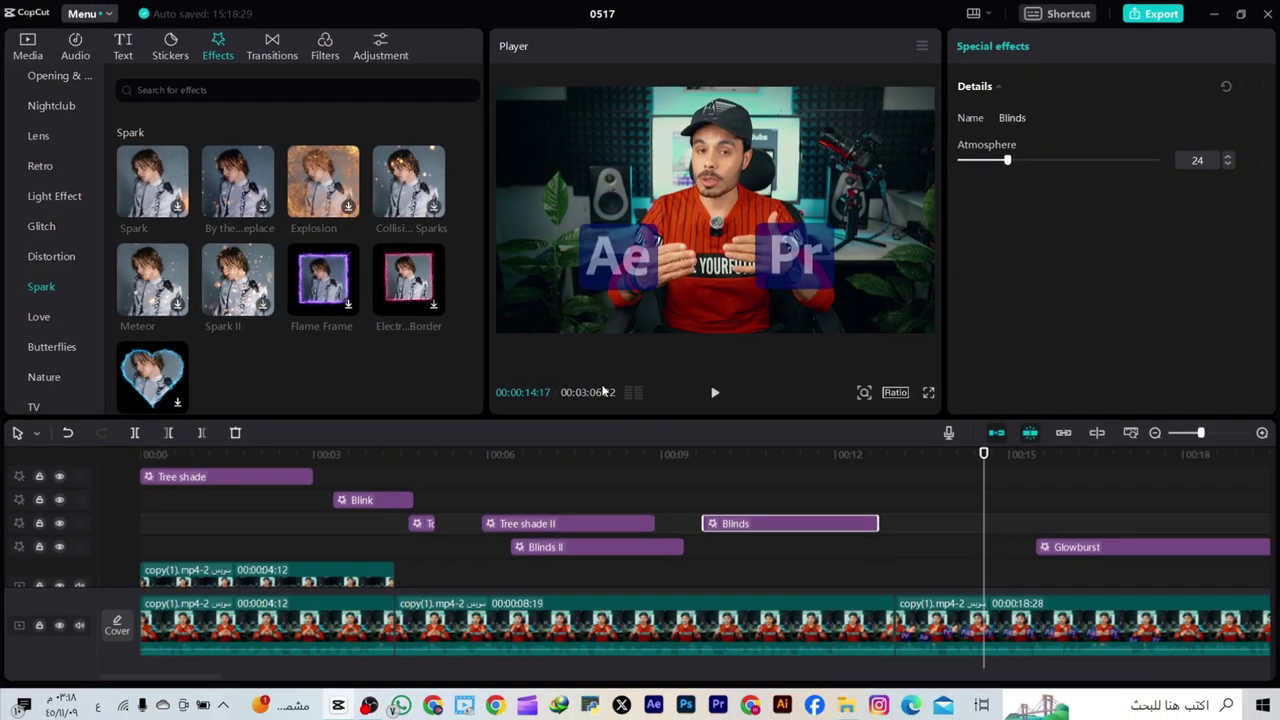
{"action": "left_click_drag", "start_coordinate": [323, 181], "coordinate": [910, 523]}
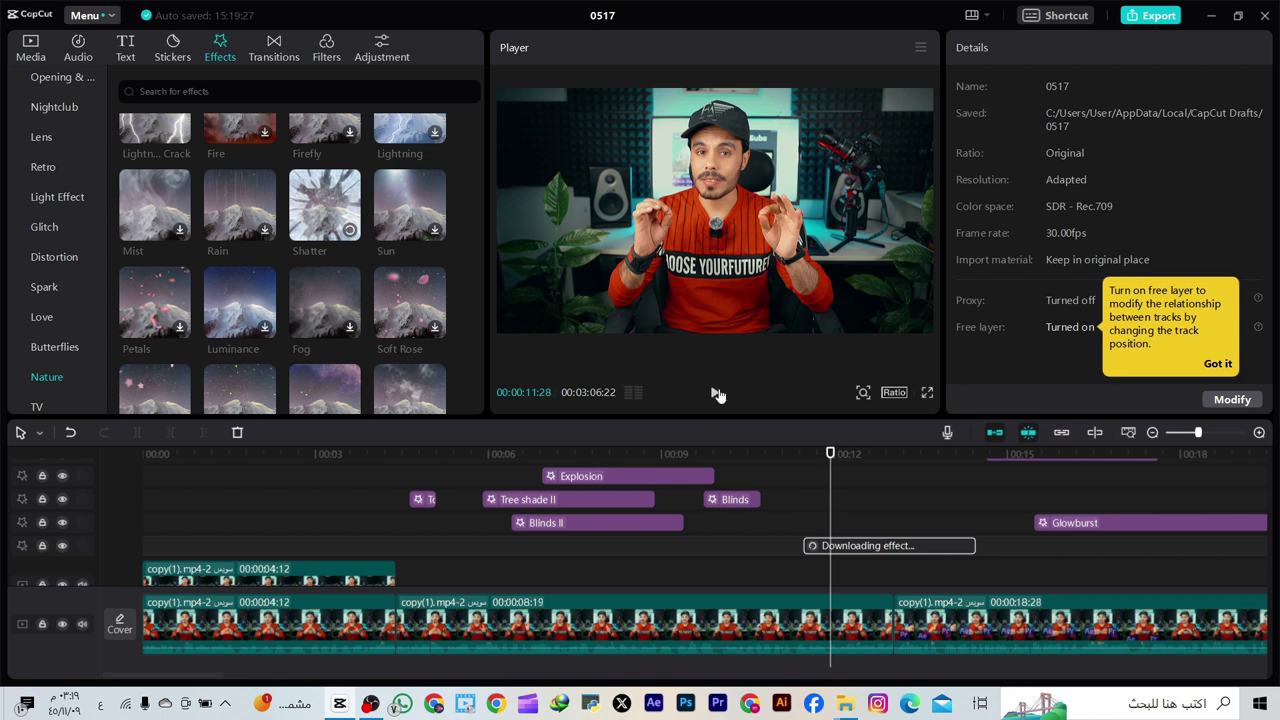
Preview the Shatter effect from its start across the cut into the third clip, and replay it
{"action": "left_click_drag", "start_coordinate": [832, 456], "coordinate": [814, 457]}
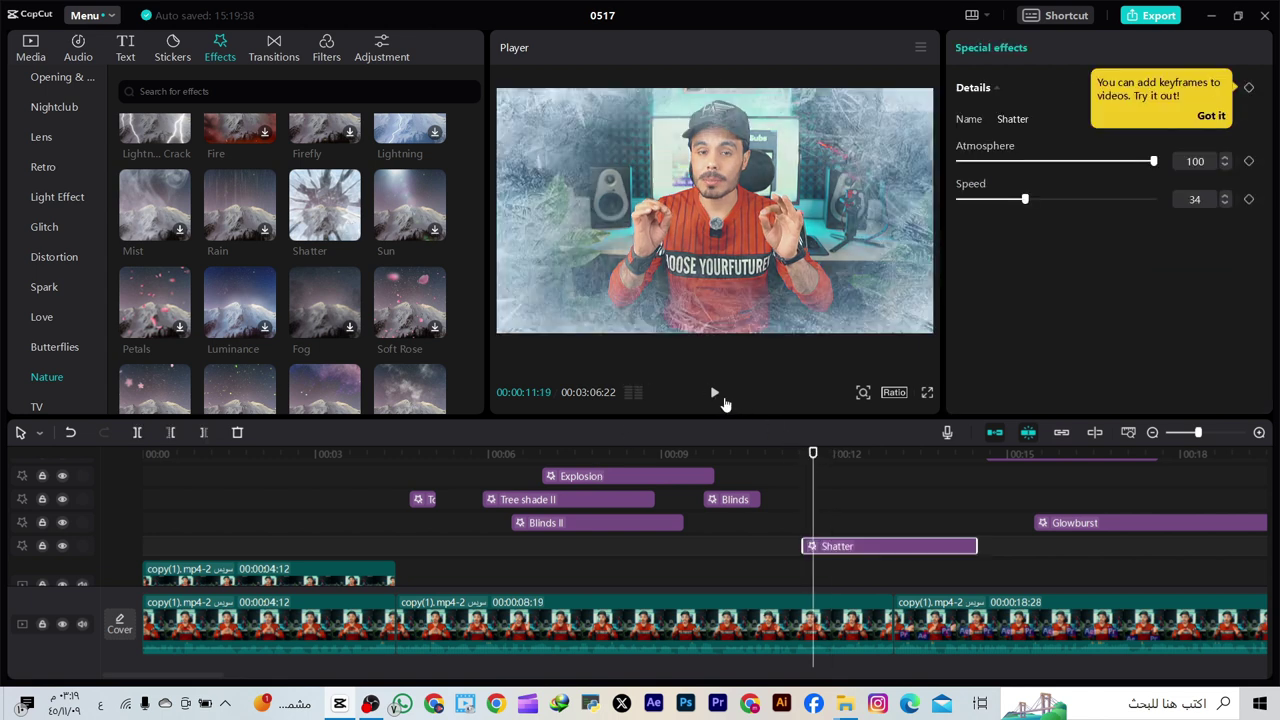
{"action": "left_click", "coordinate": [715, 392]}
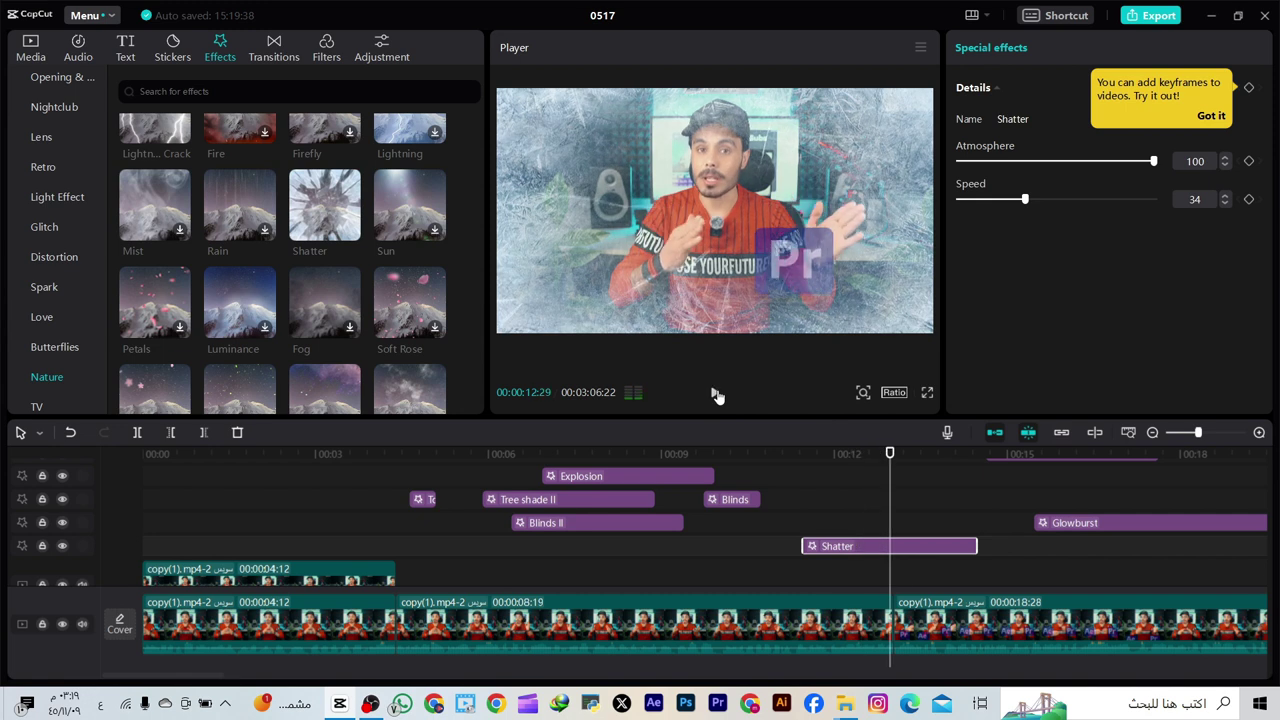
{"action": "left_click", "coordinate": [716, 394]}
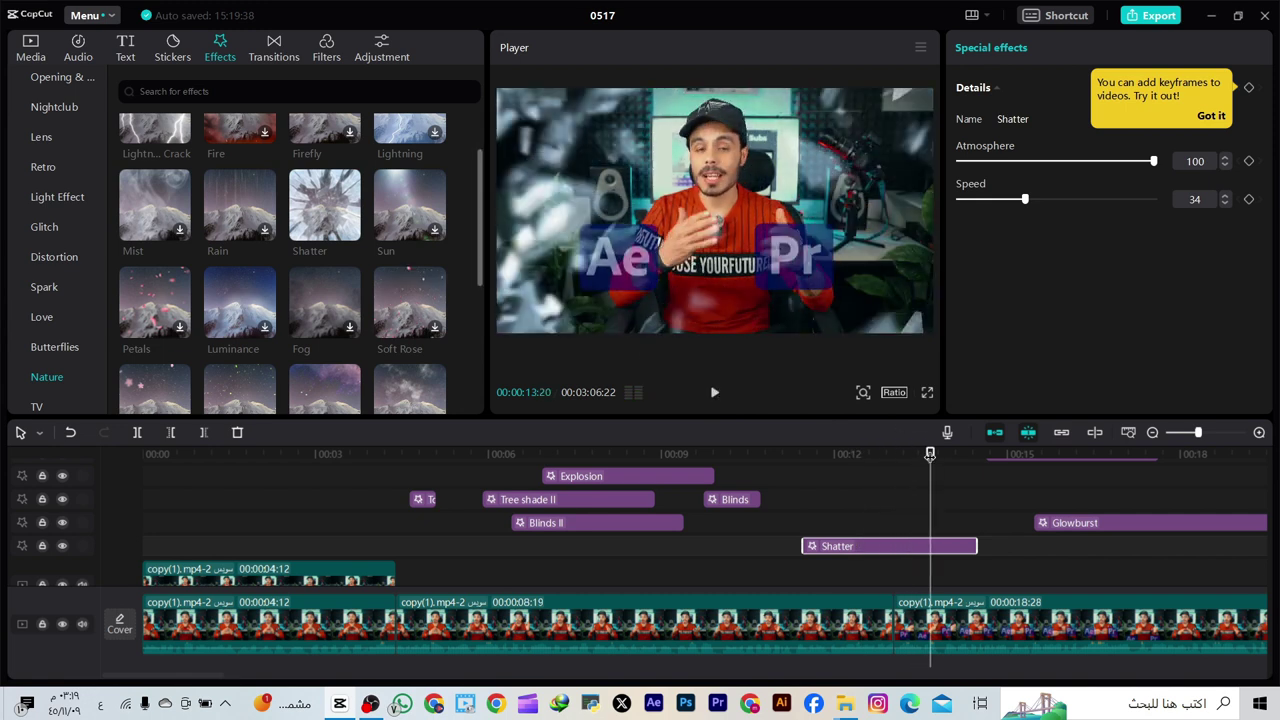
{"action": "left_click_drag", "start_coordinate": [930, 454], "coordinate": [803, 455]}
{"action": "left_click", "coordinate": [713, 394]}
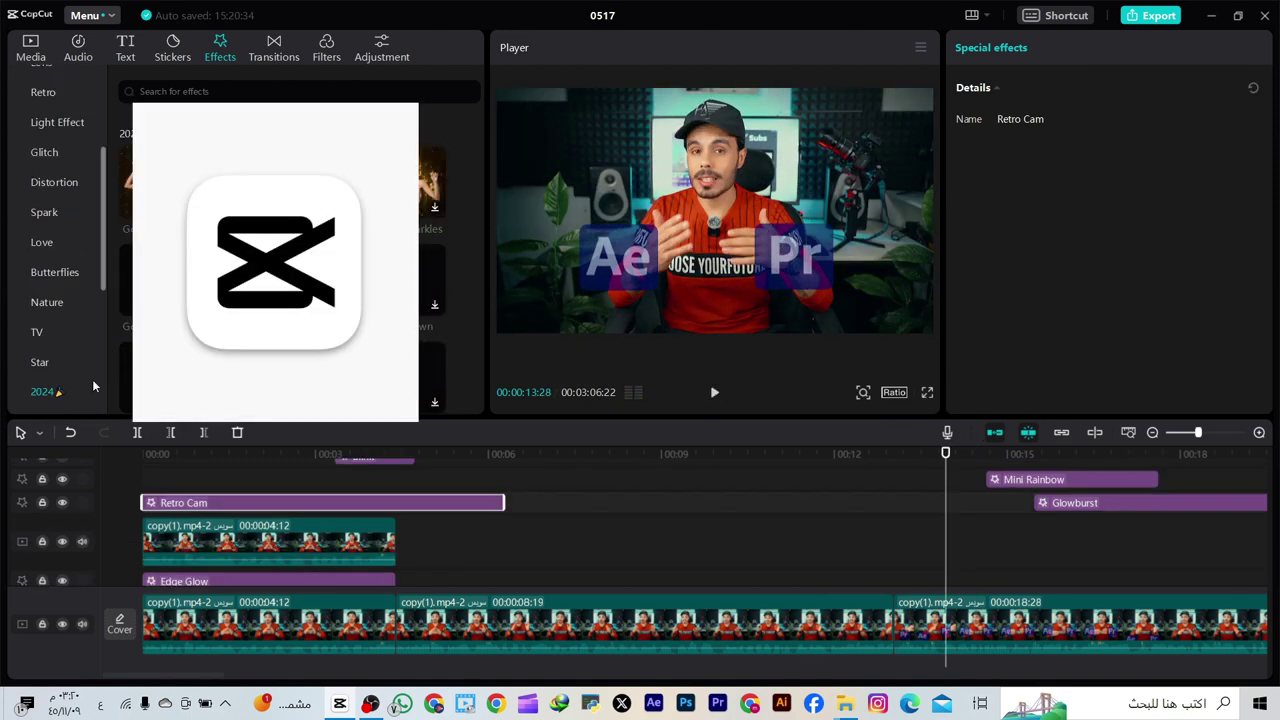
Add the Fireworks effect from the 2024 category over the second clip at about 7.6 s and preview it
{"action": "left_click_drag", "start_coordinate": [400, 378], "coordinate": [582, 525]}
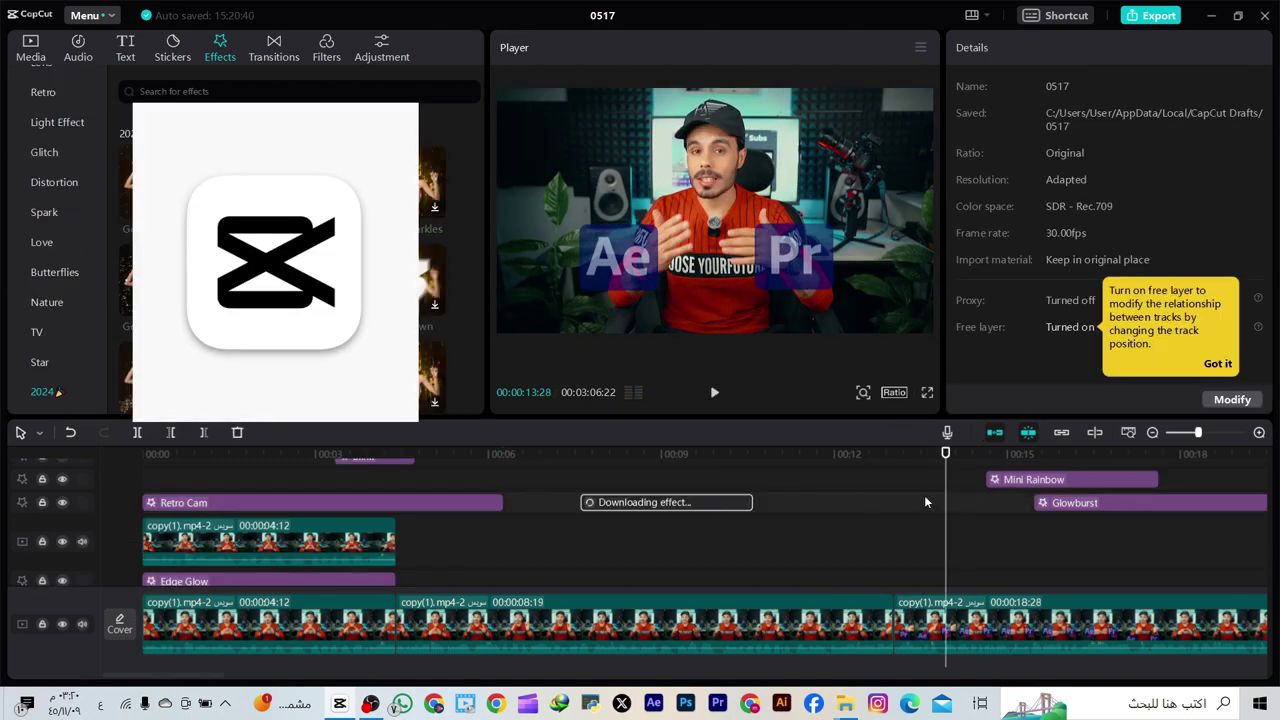
{"action": "left_click_drag", "start_coordinate": [944, 497], "coordinate": [598, 548]}
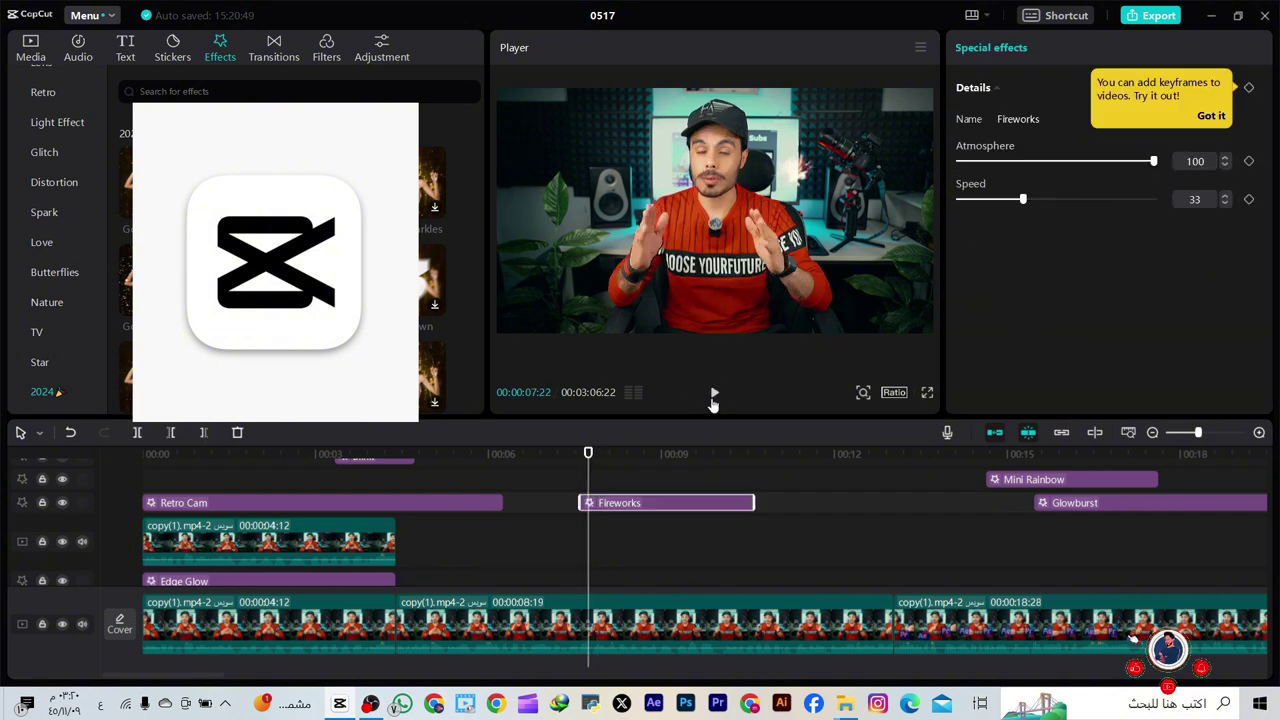
{"action": "left_click", "coordinate": [714, 392]}
{"action": "left_click", "coordinate": [715, 393]}
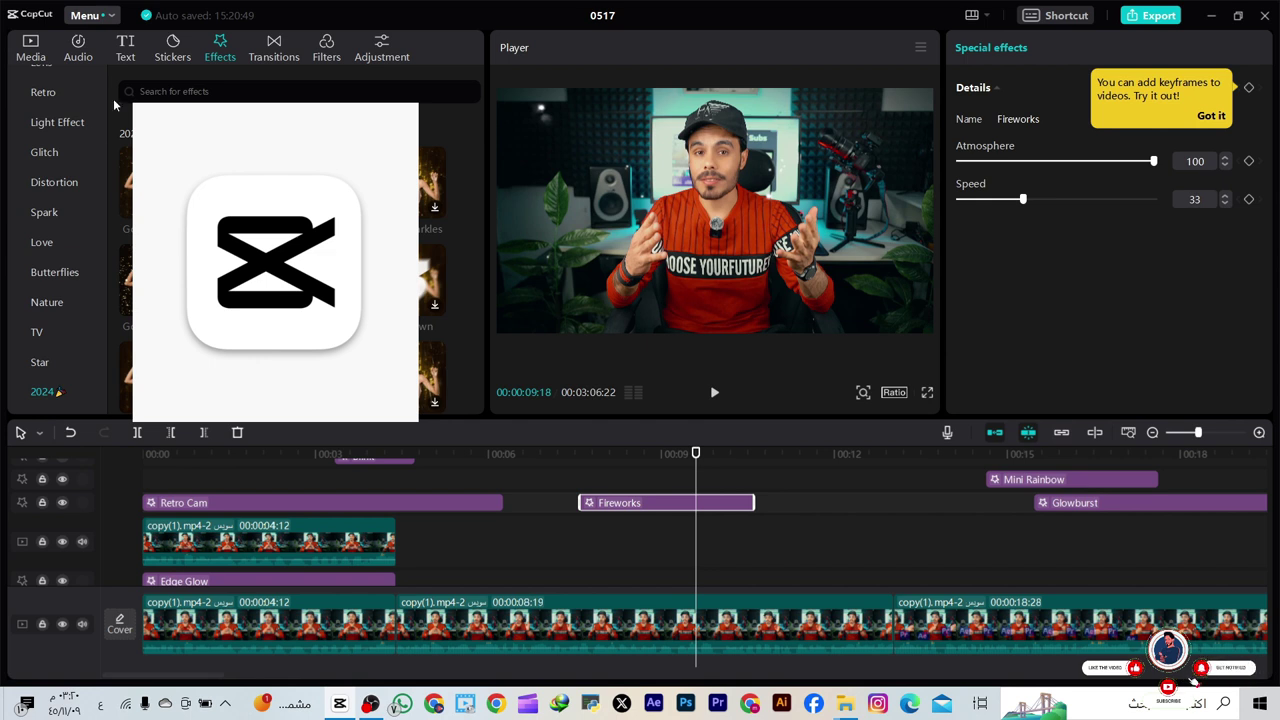
Browse the Light Effect and Retro effect categories, and open the Trending stickers collection
{"action": "left_click", "coordinate": [60, 122]}
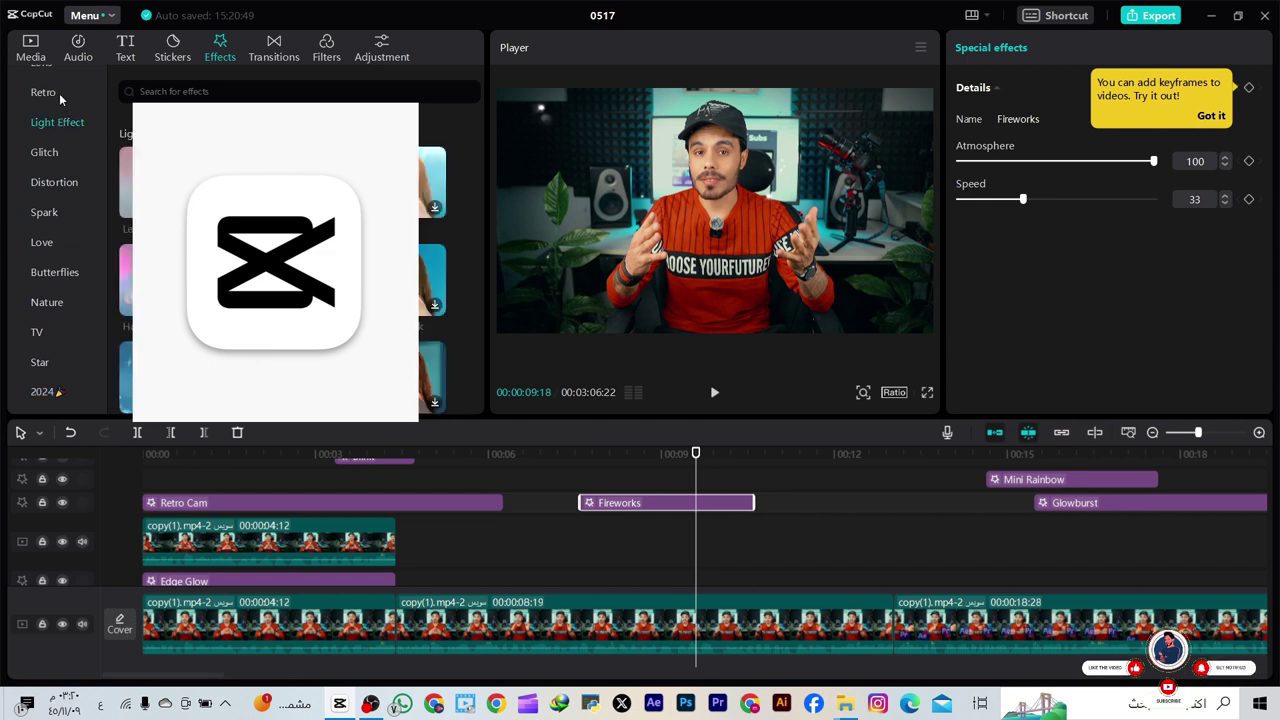
{"action": "left_click", "coordinate": [59, 93]}
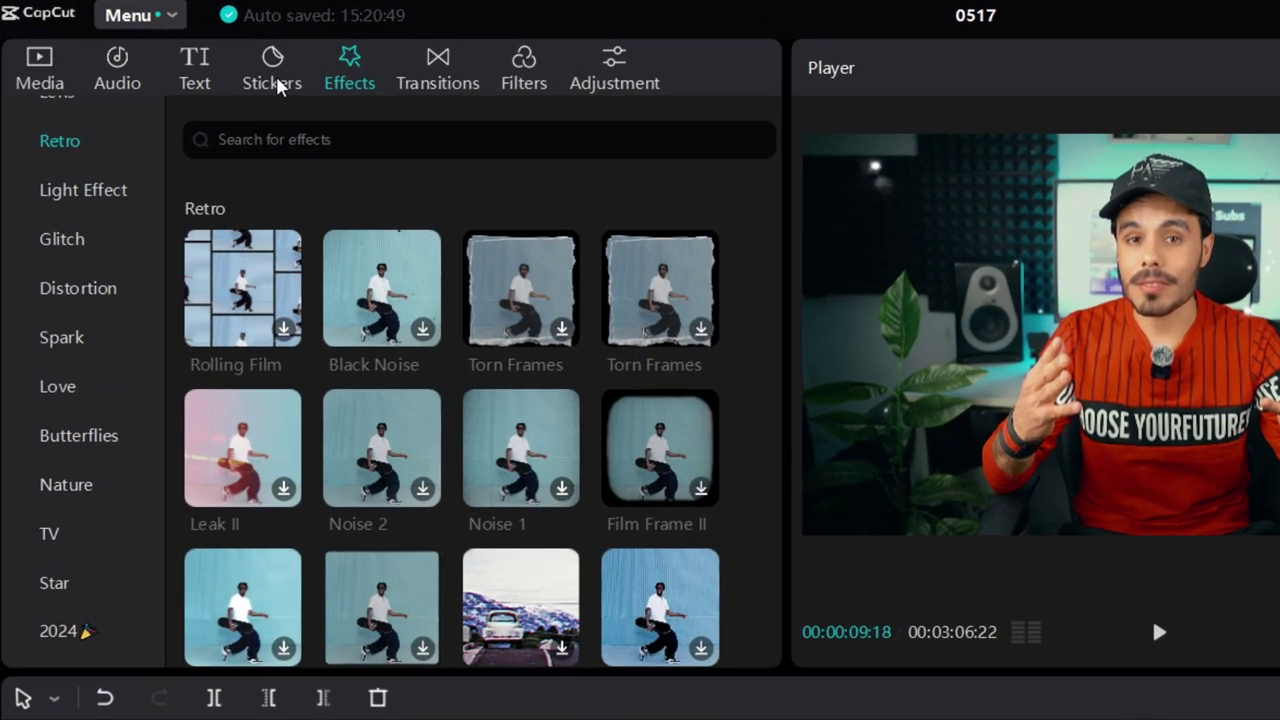
{"action": "left_click", "coordinate": [175, 53]}
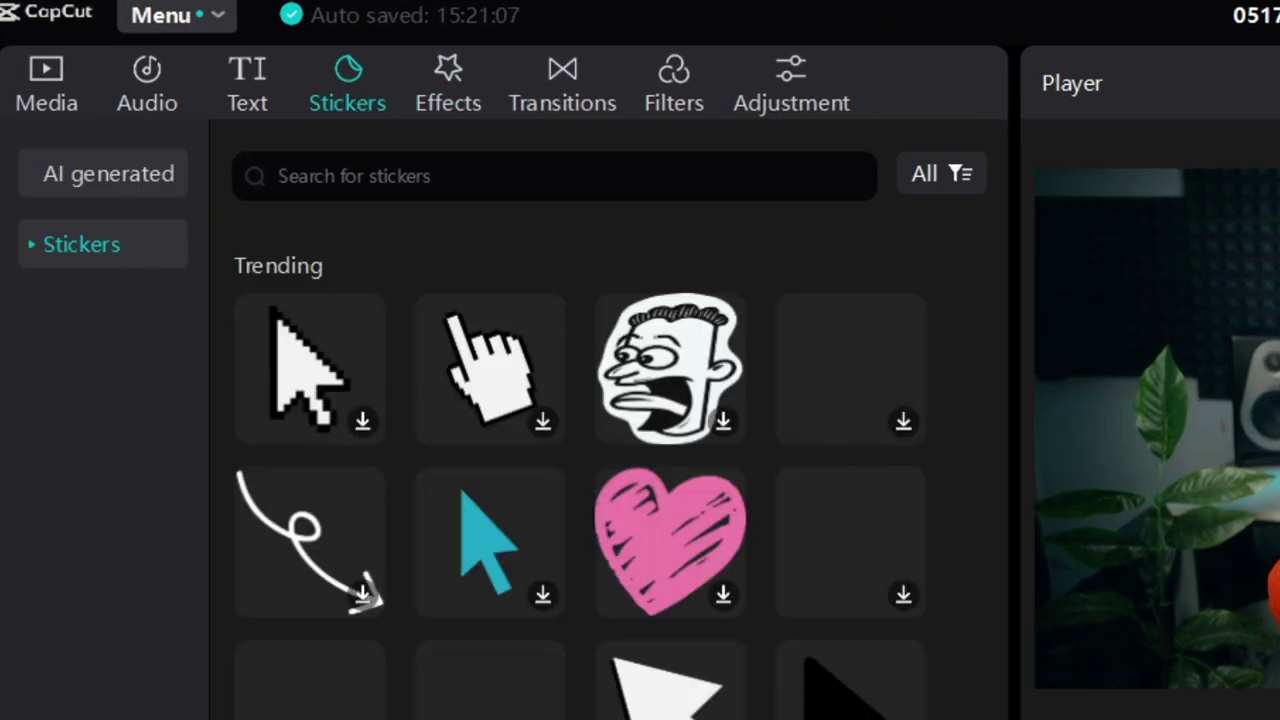
{"action": "left_click", "coordinate": [78, 248]}
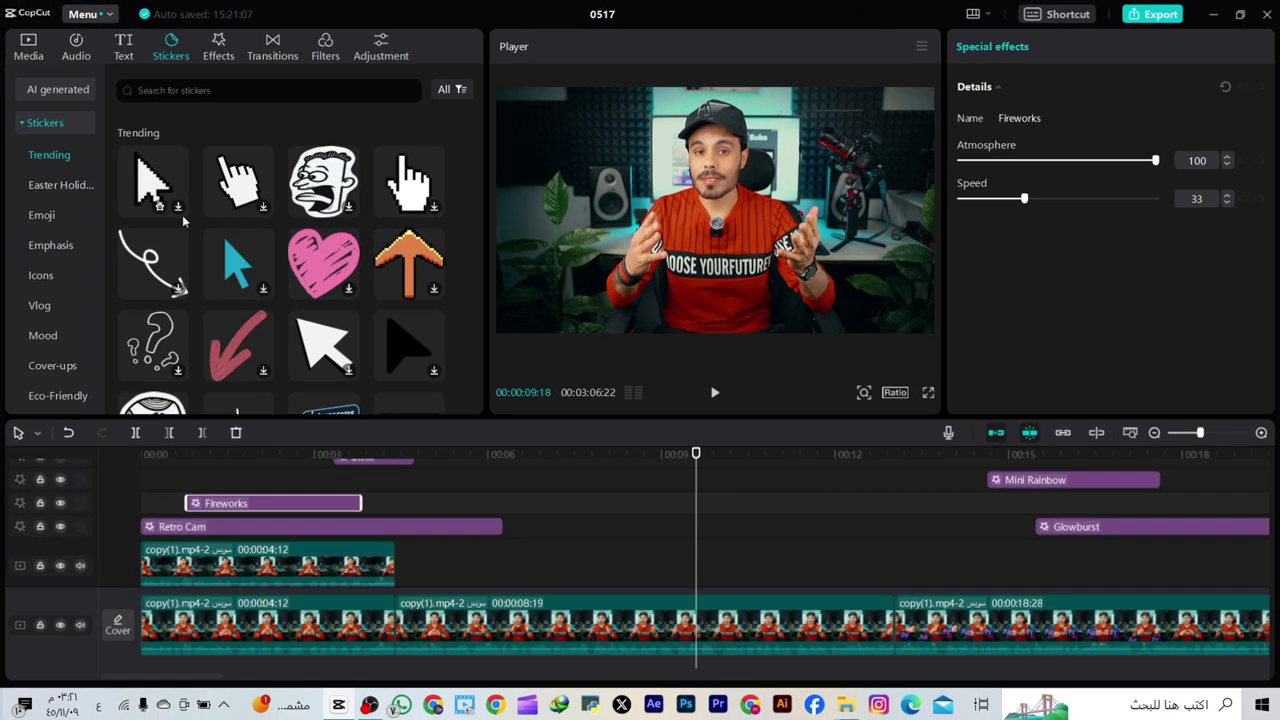
Add the tears-of-joy emoji sticker at about 8.4 s, scale it to 29% and place it beside the presenter at X -912
{"action": "left_click", "coordinate": [51, 284]}
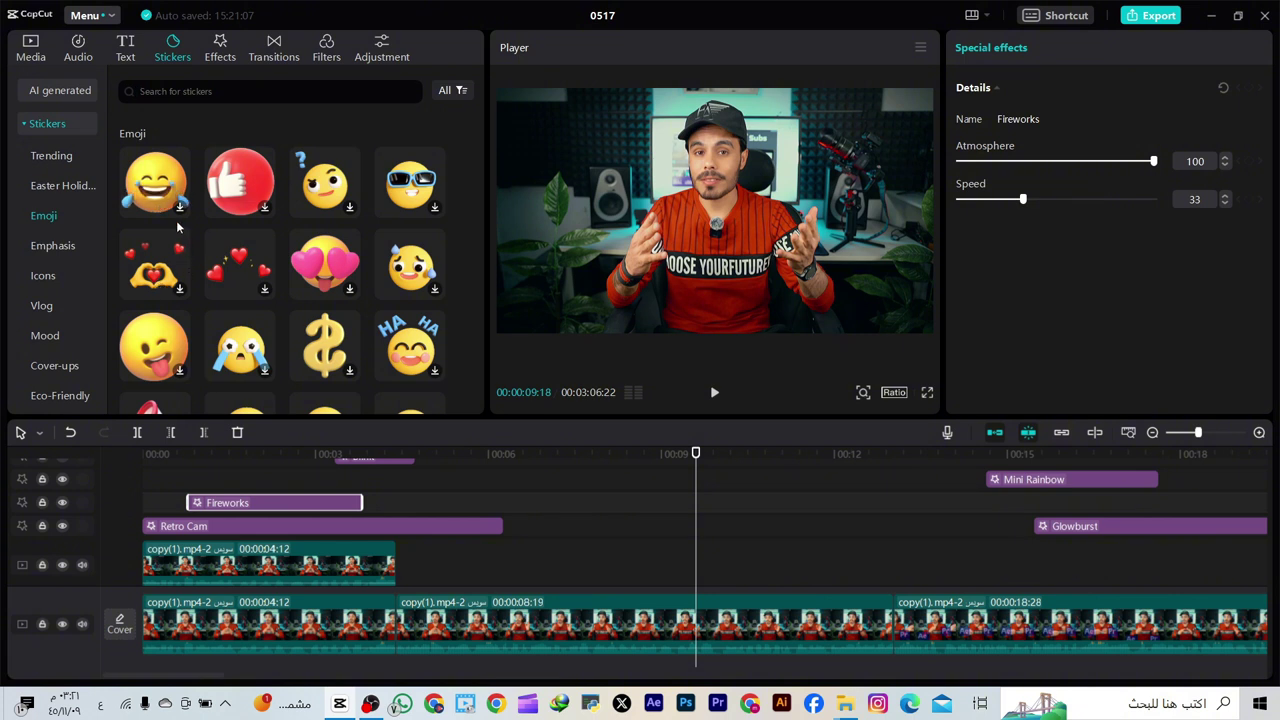
{"action": "left_click_drag", "start_coordinate": [183, 251], "coordinate": [690, 555]}
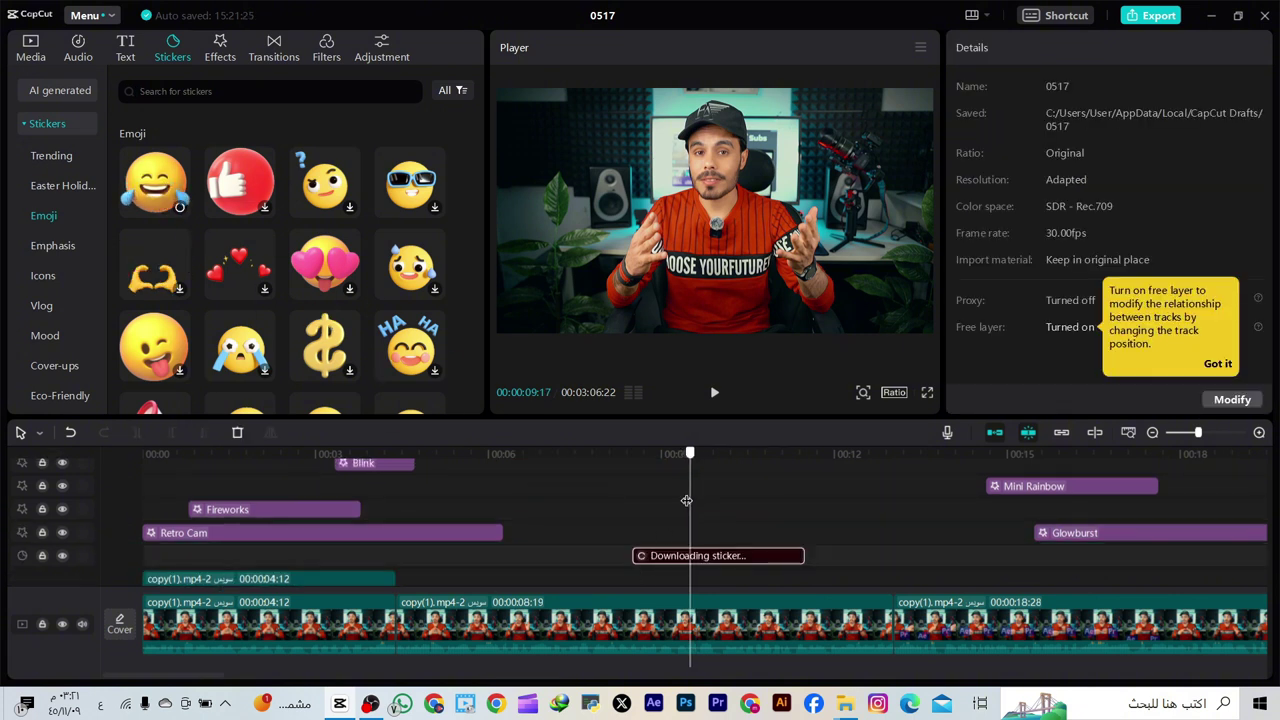
{"action": "left_click", "coordinate": [657, 513]}
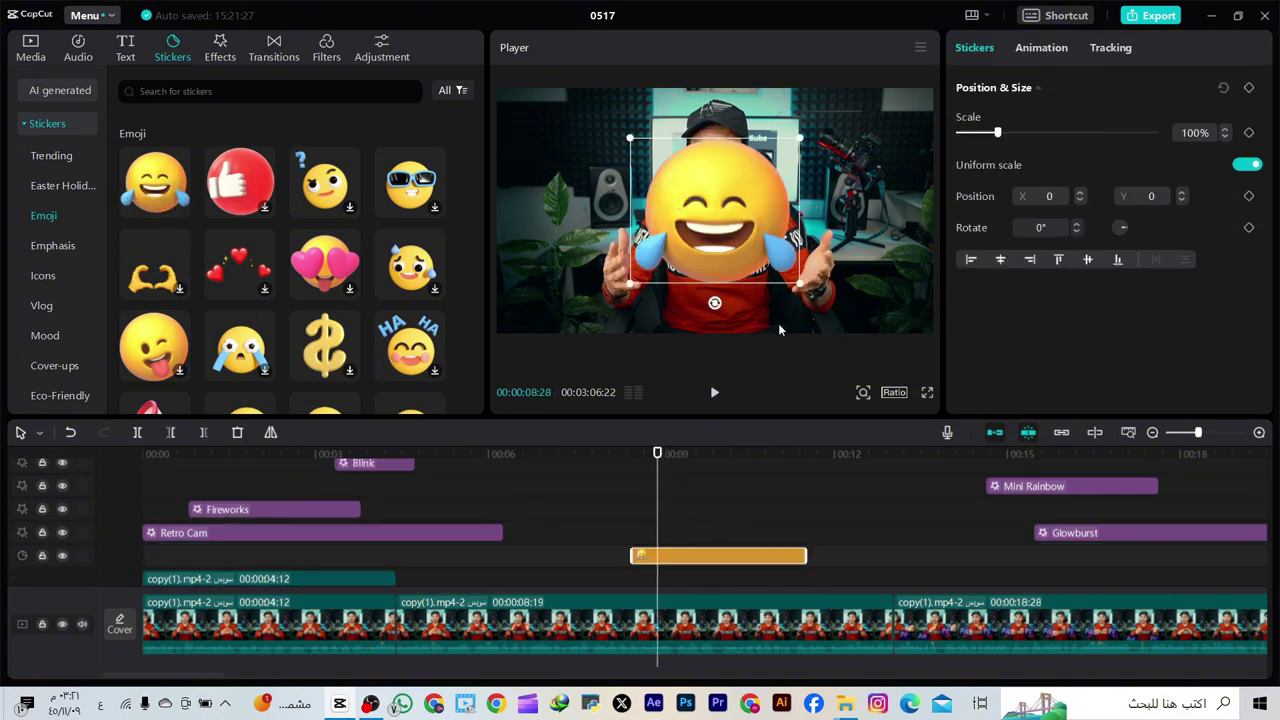
{"action": "left_click_drag", "start_coordinate": [798, 284], "coordinate": [611, 220]}
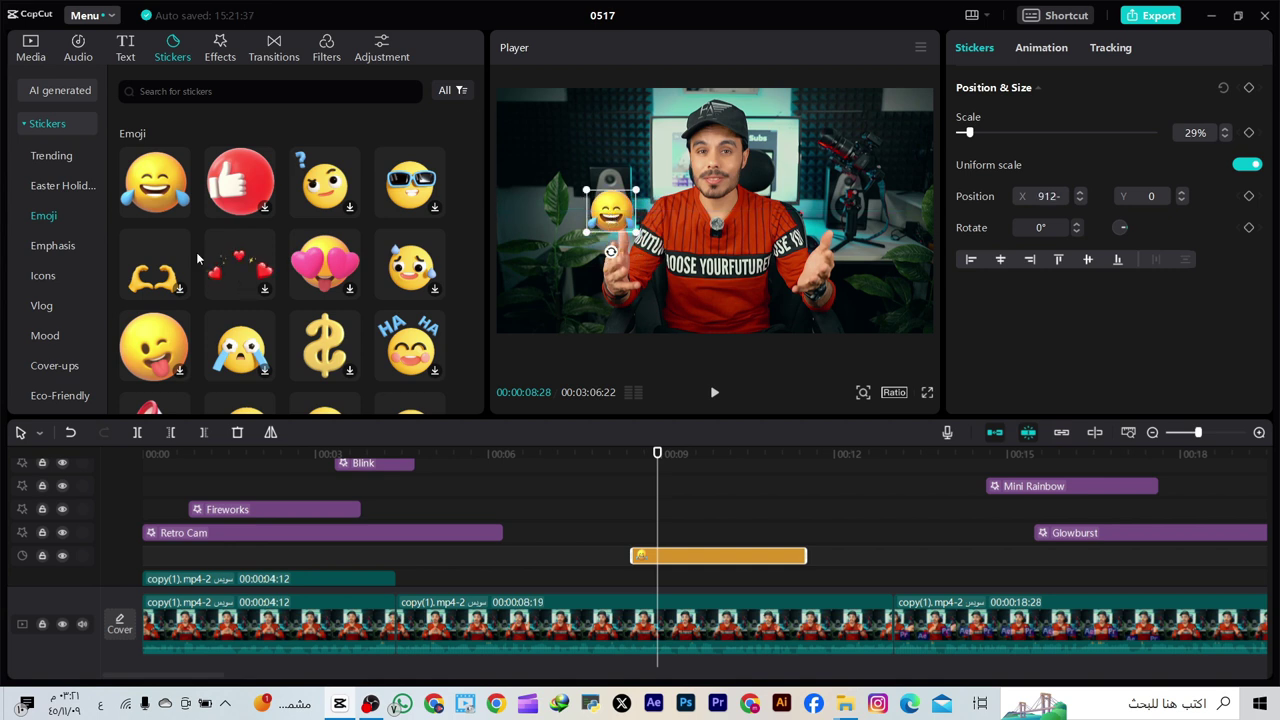
Add the heart-eyes emoji sticker at about 9.5 s and shift the tears-of-joy sticker to start at about 5.9 s
{"action": "left_click", "coordinate": [330, 265]}
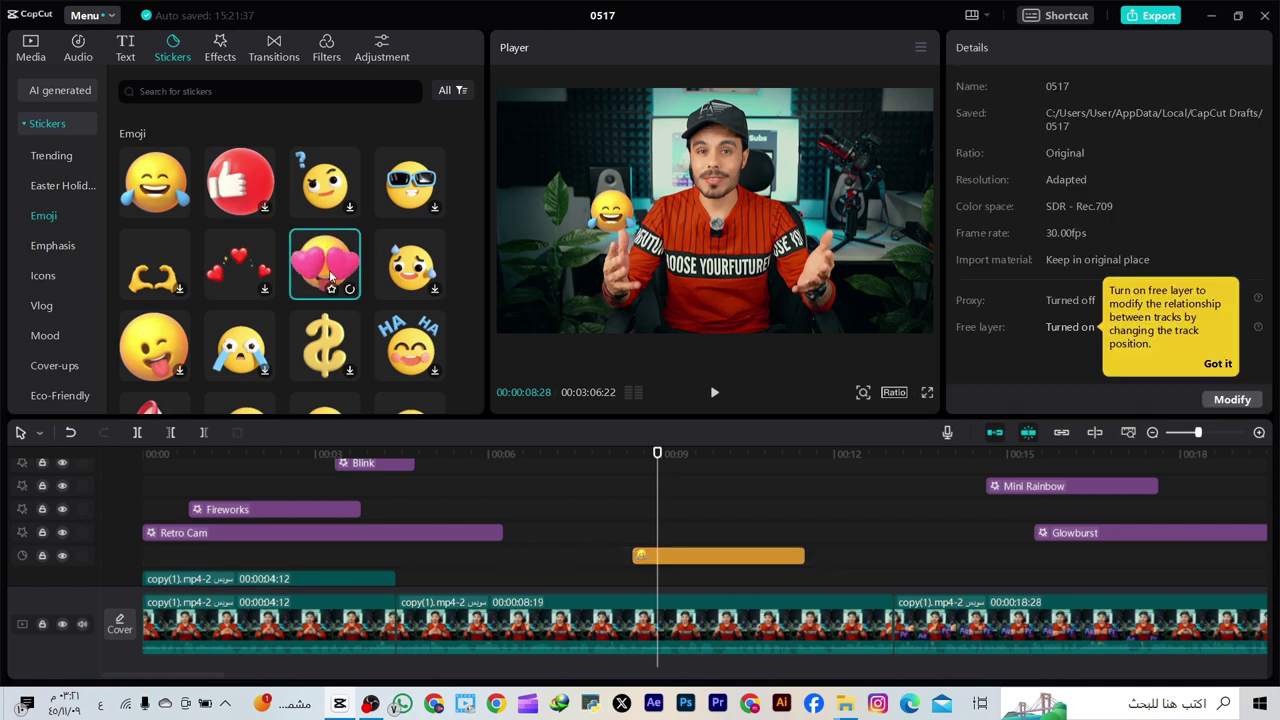
{"action": "left_click_drag", "start_coordinate": [362, 278], "coordinate": [545, 516]}
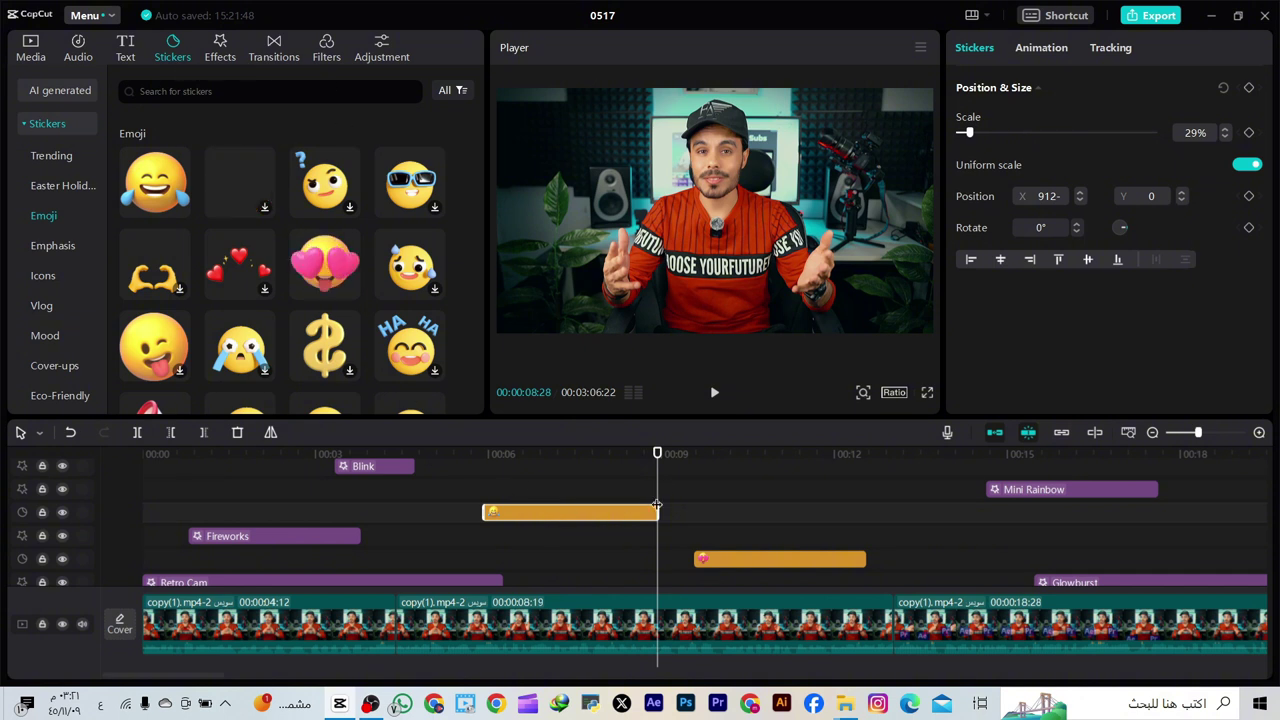
{"action": "left_click_drag", "start_coordinate": [664, 475], "coordinate": [731, 494]}
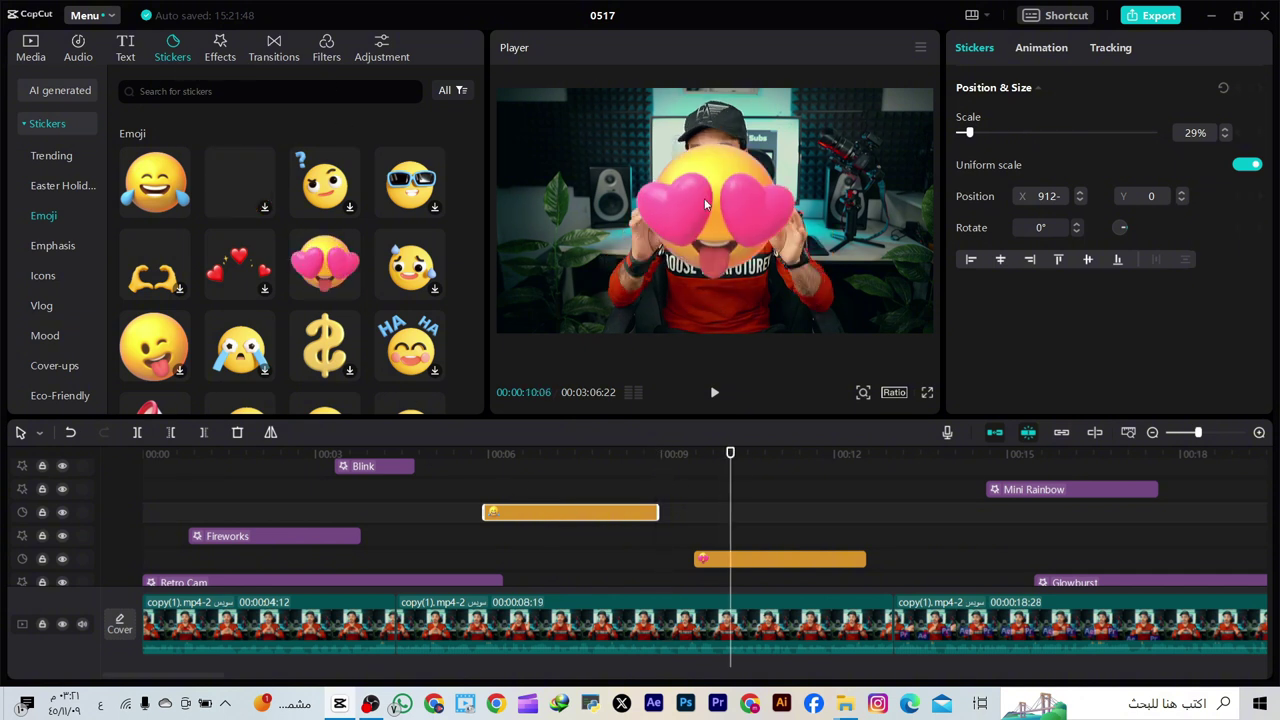
Add the bold red circle sticker from Emphasis at about 10.8 s and move the heart-eyes emoji partly past the frame's left edge
{"action": "scroll", "coordinate": [277, 277], "scroll_direction": "down", "scroll_amount": 3}
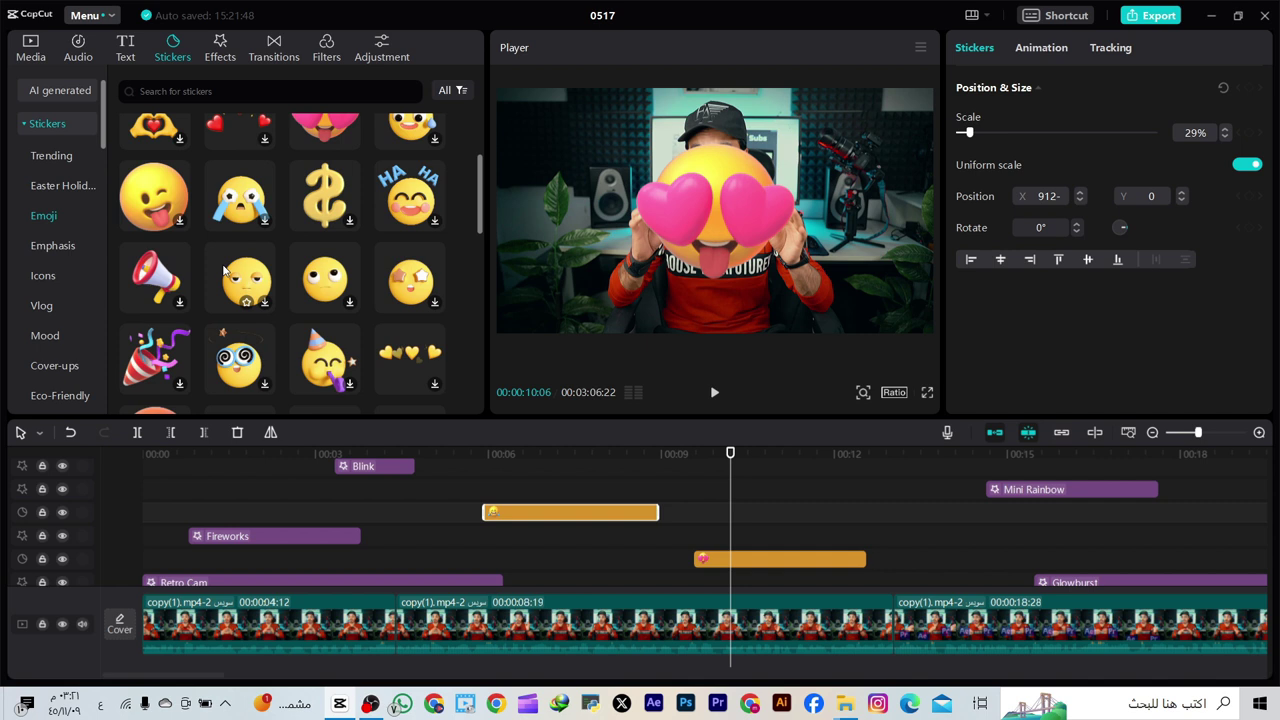
{"action": "scroll", "coordinate": [277, 287], "scroll_direction": "down", "scroll_amount": 2}
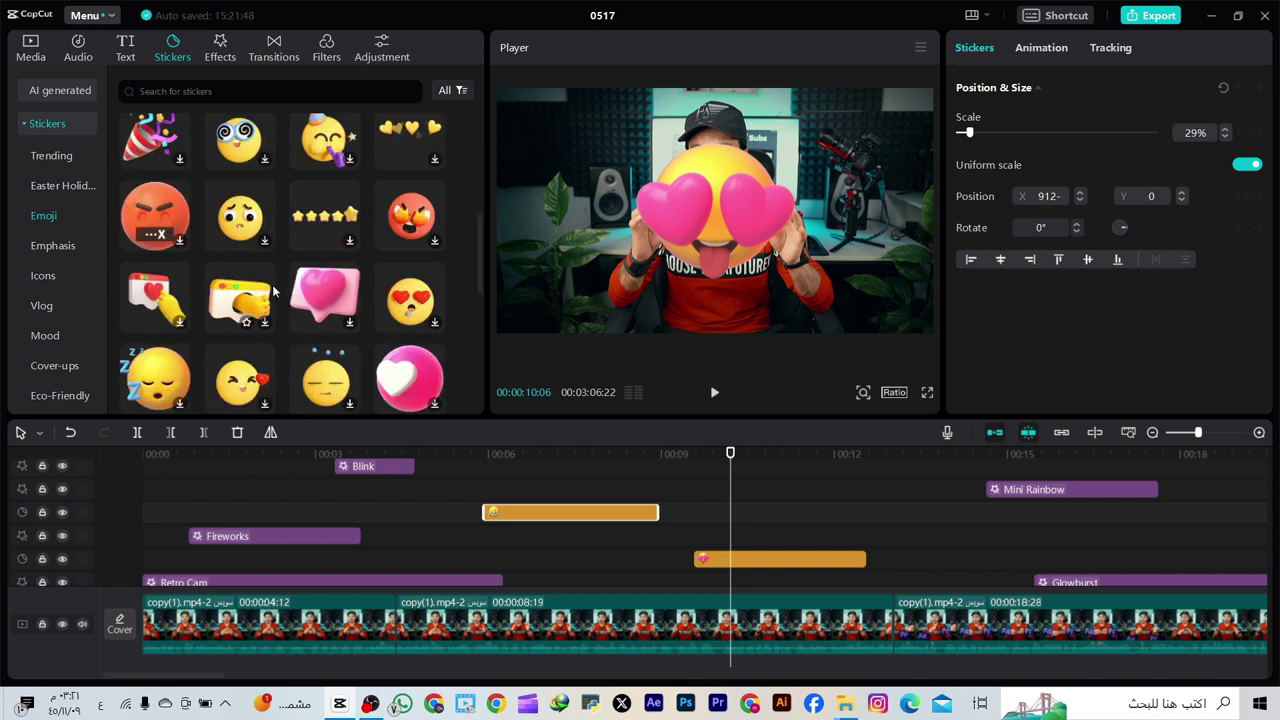
{"action": "scroll", "coordinate": [275, 285], "scroll_direction": "up", "scroll_amount": 1}
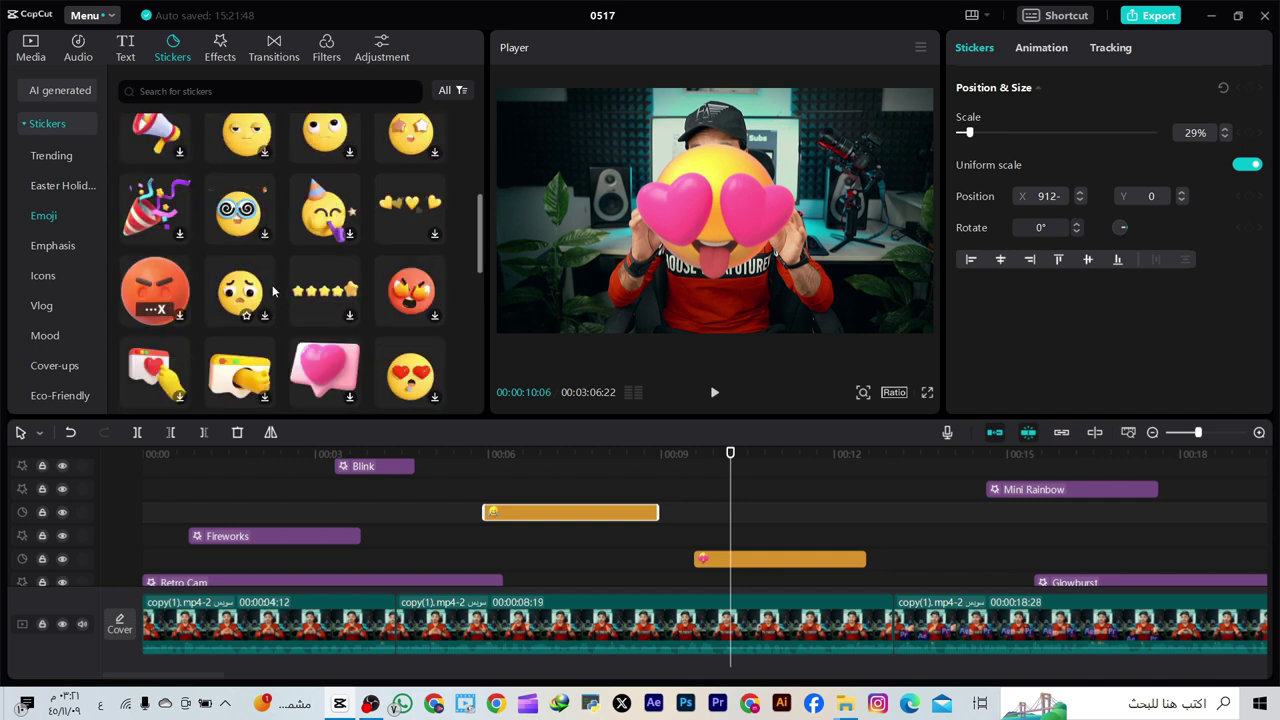
{"action": "left_click", "coordinate": [53, 245]}
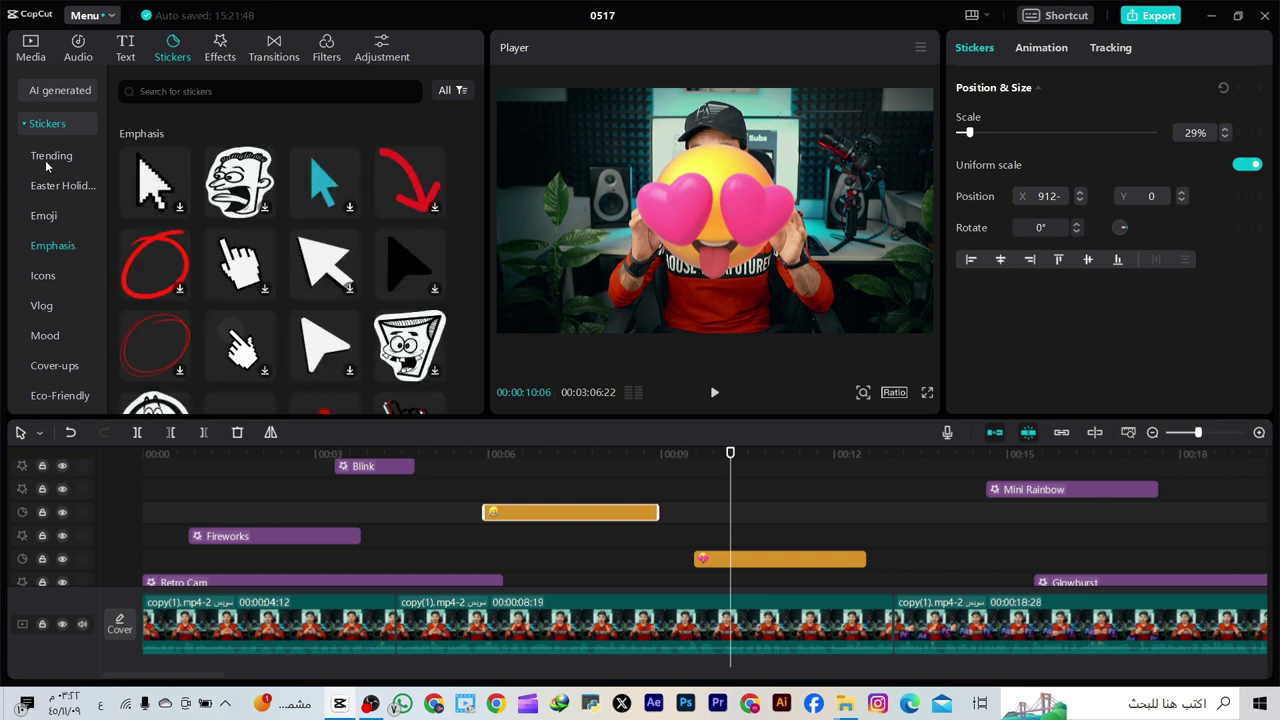
{"action": "left_click", "coordinate": [157, 263]}
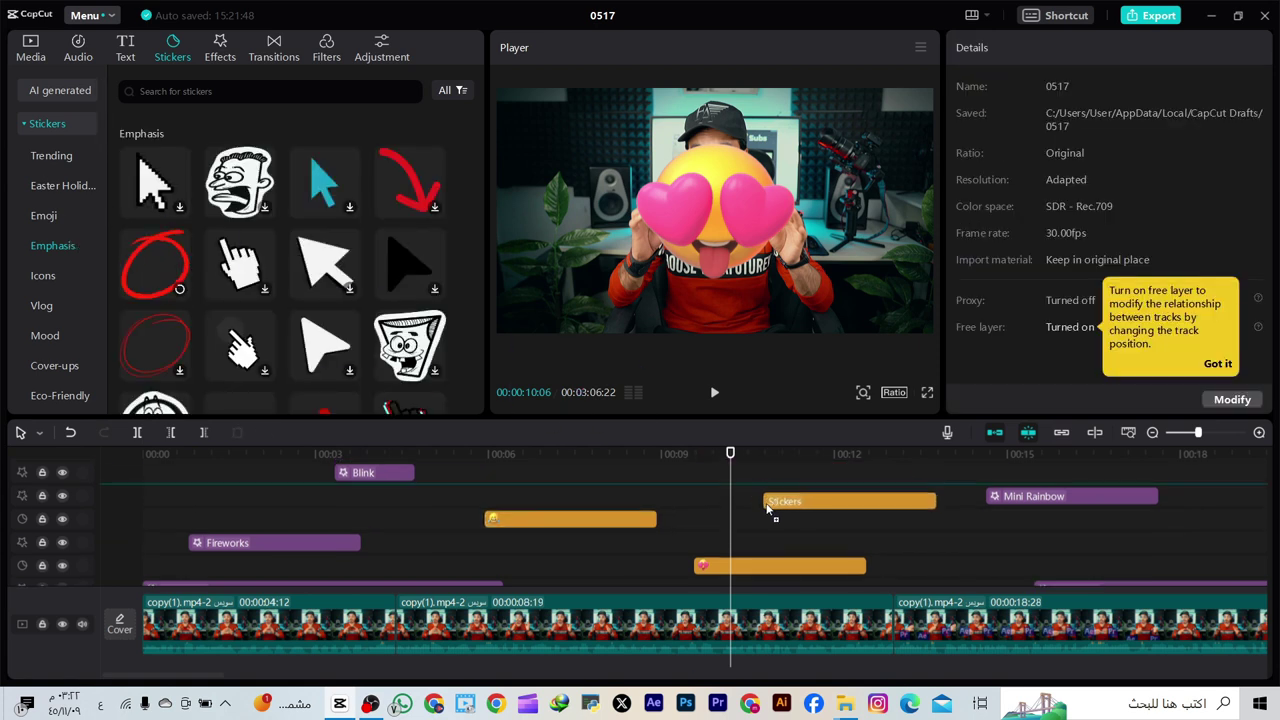
{"action": "left_click_drag", "start_coordinate": [716, 232], "coordinate": [484, 243]}
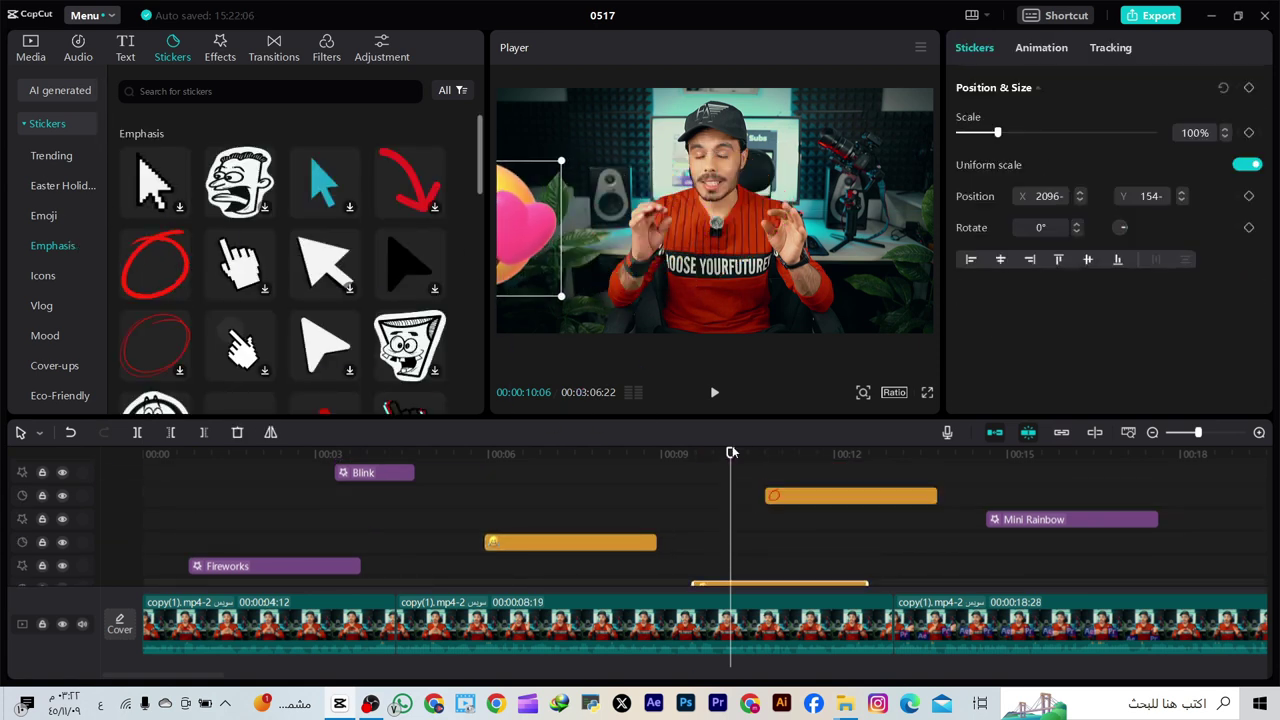
Scale the bold red circle sticker to 46% and place it around the camera in the background at X 1070, Y 536
{"action": "left_click_drag", "start_coordinate": [740, 445], "coordinate": [818, 428]}
{"action": "left_click", "coordinate": [748, 152]}
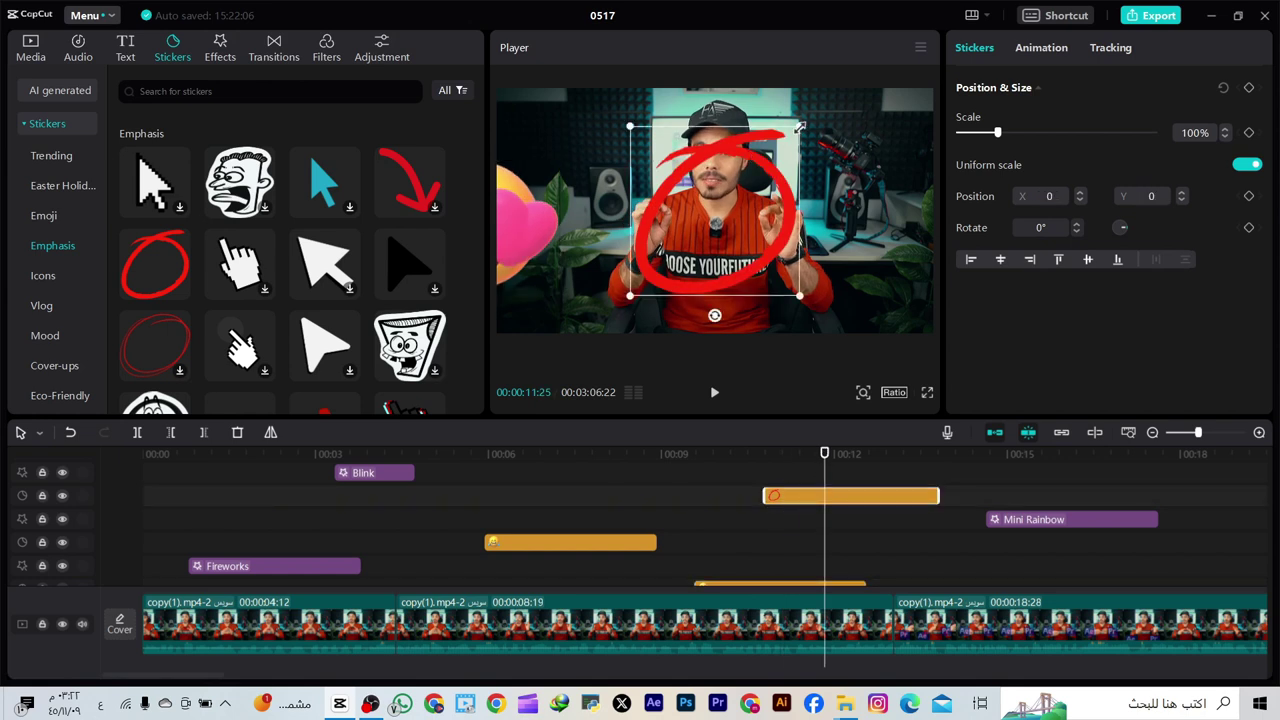
{"action": "left_click_drag", "start_coordinate": [800, 127], "coordinate": [754, 172]}
{"action": "left_click_drag", "start_coordinate": [732, 231], "coordinate": [853, 170]}
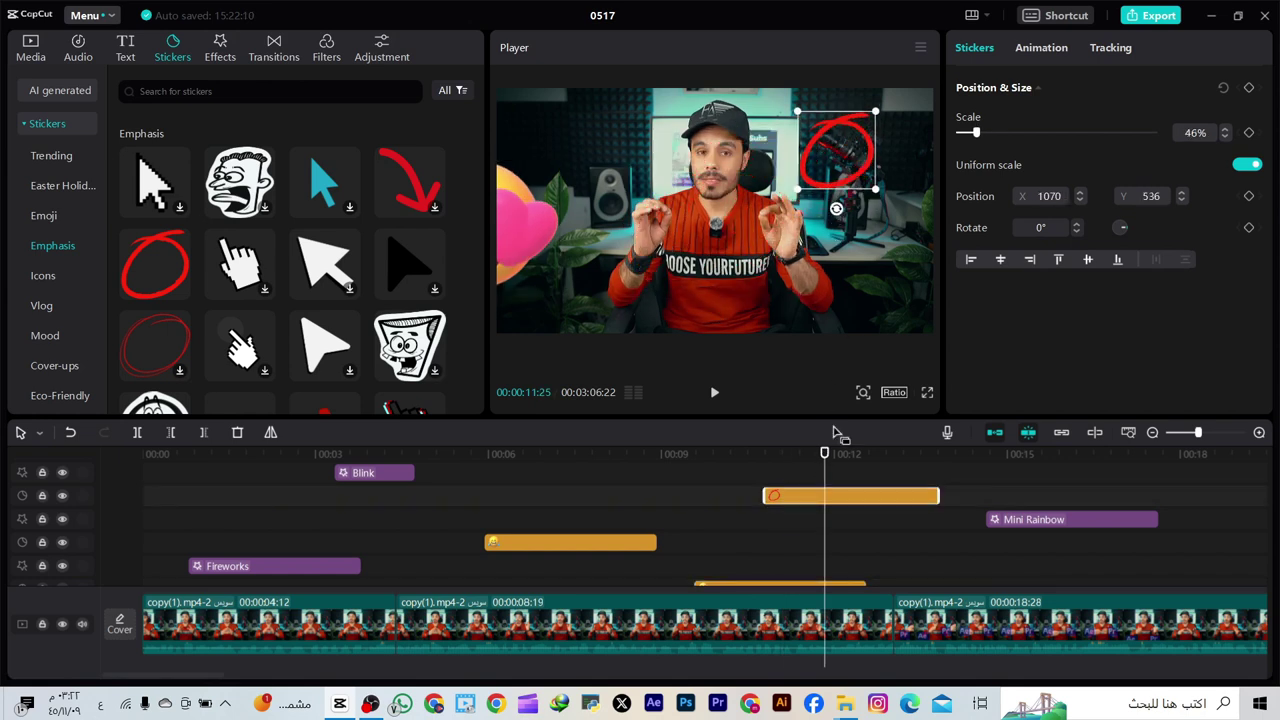
Preview the bold red circle sticker's drawing motion from the start of its clip
{"action": "left_click_drag", "start_coordinate": [829, 460], "coordinate": [764, 455]}
{"action": "left_click", "coordinate": [714, 392]}
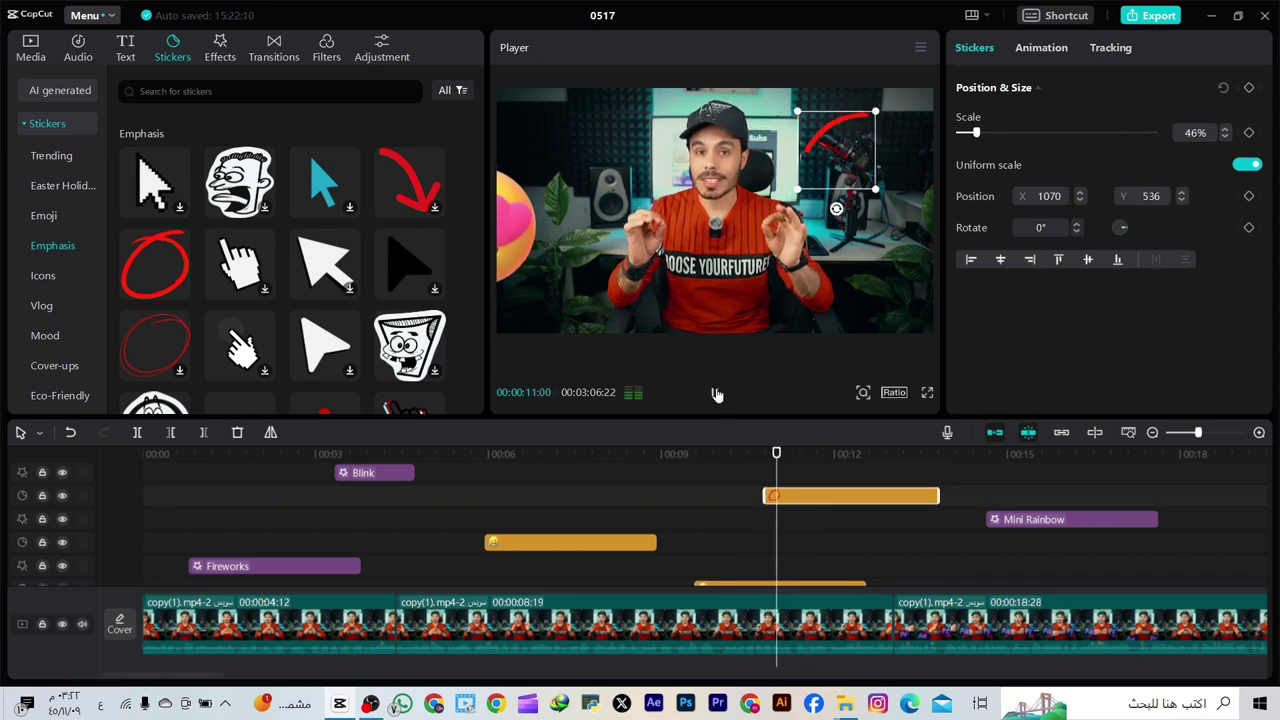
{"action": "key", "text": "space"}
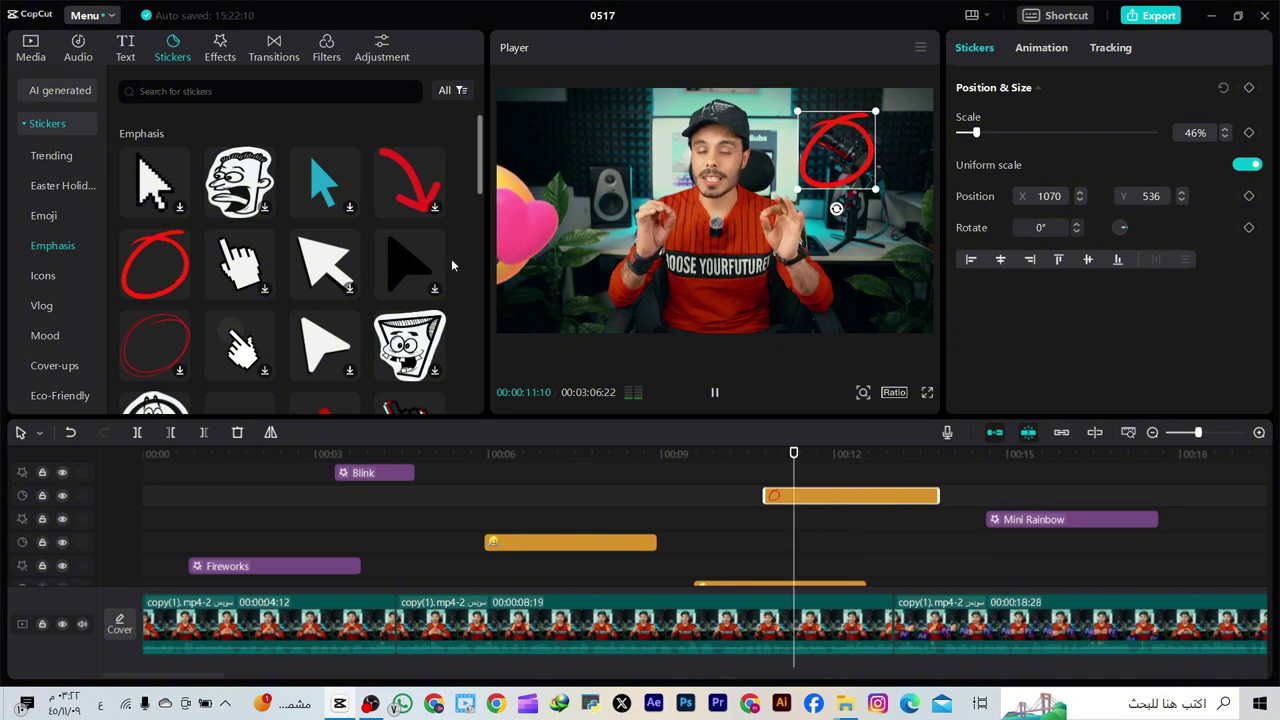
Add the thin red circle sticker at about 10.4 s, and shift the bold circle sticker to about 13.8 s
{"action": "scroll", "coordinate": [193, 318], "scroll_direction": "down", "scroll_amount": 1}
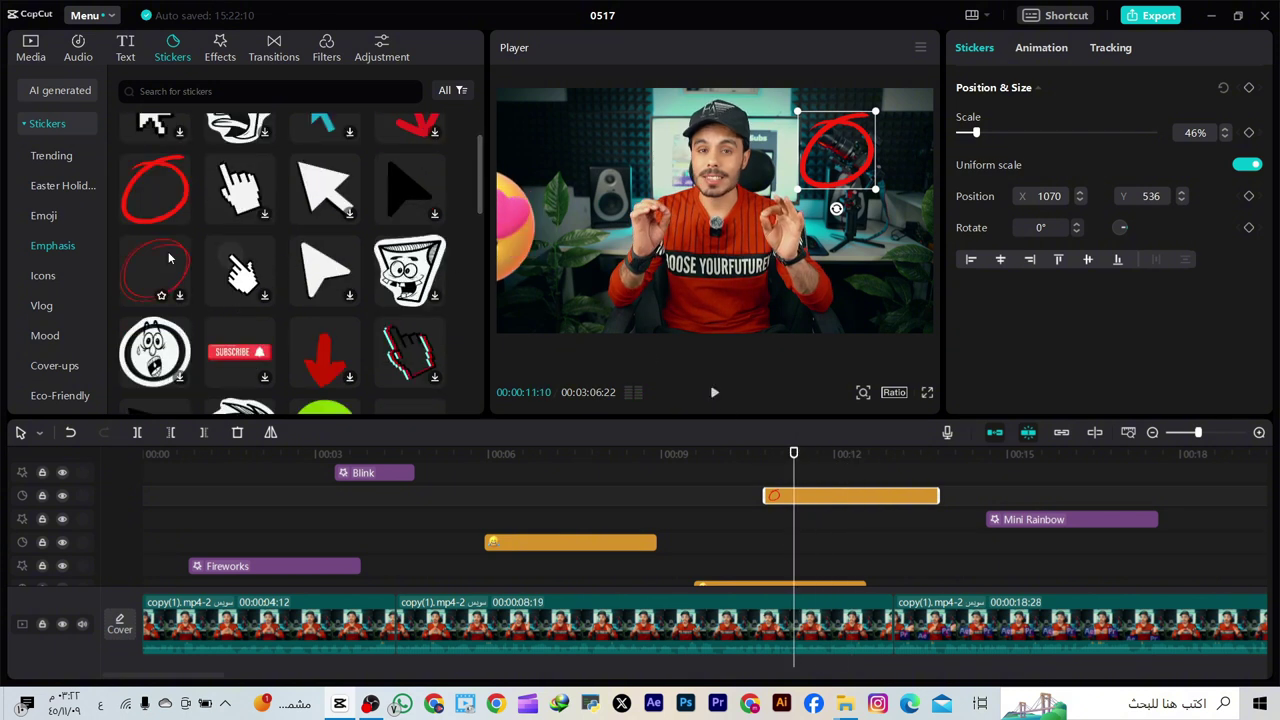
{"action": "left_click_drag", "start_coordinate": [169, 258], "coordinate": [745, 540]}
{"action": "left_click", "coordinate": [880, 488]}
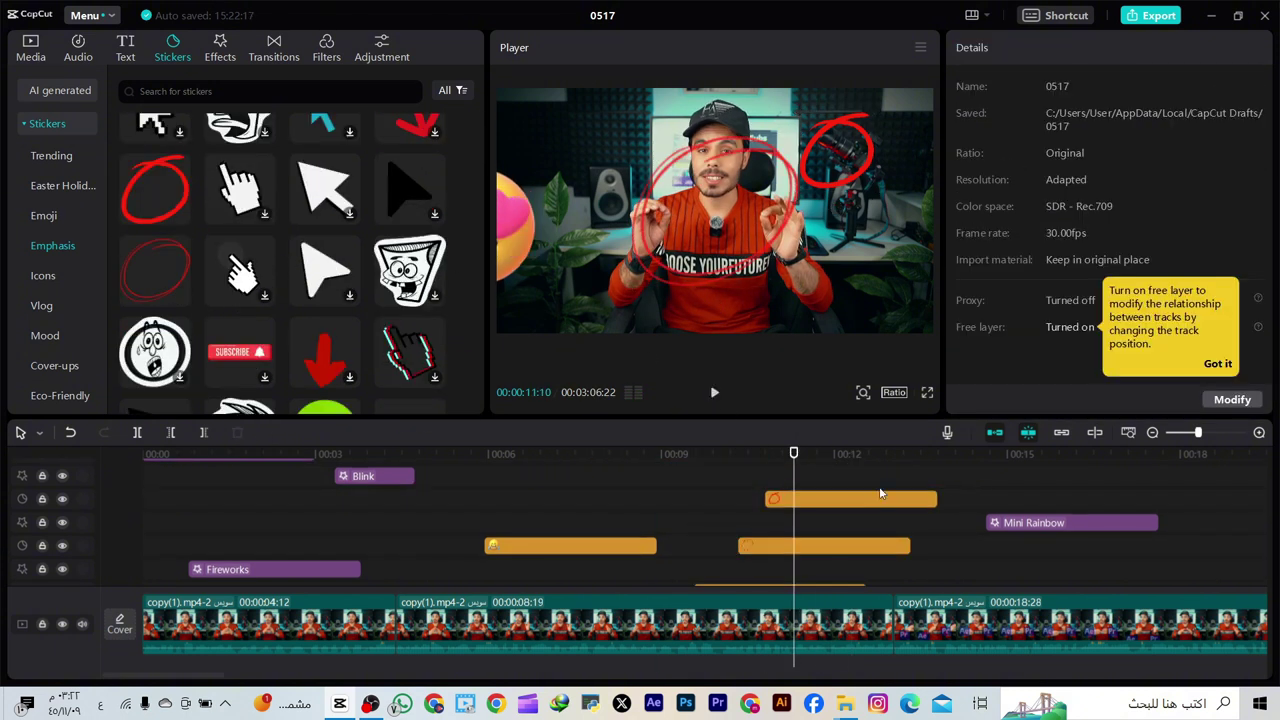
{"action": "left_click_drag", "start_coordinate": [880, 493], "coordinate": [1058, 470]}
{"action": "left_click_drag", "start_coordinate": [847, 545], "coordinate": [850, 522]}
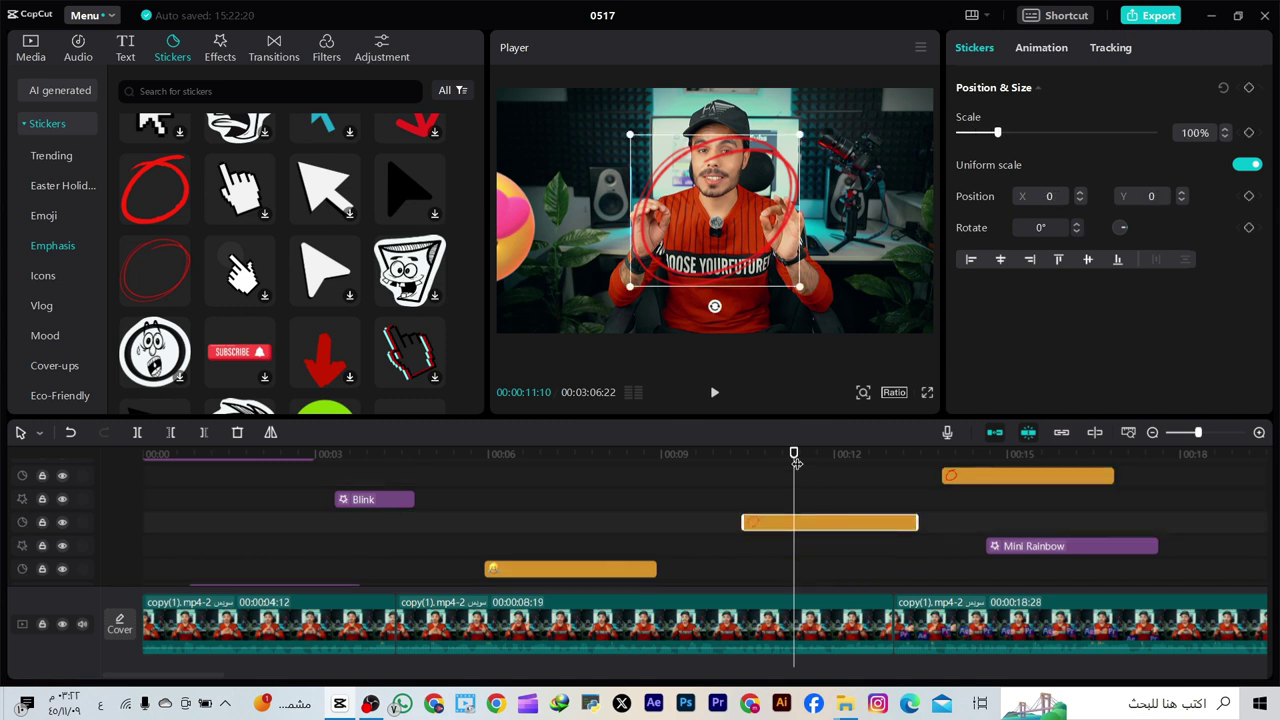
Place the thin red circle sticker around the background camera at X 989, Y 532 and scale it to 82%
{"action": "left_click_drag", "start_coordinate": [796, 463], "coordinate": [755, 463]}
{"action": "left_click_drag", "start_coordinate": [800, 287], "coordinate": [816, 172]}
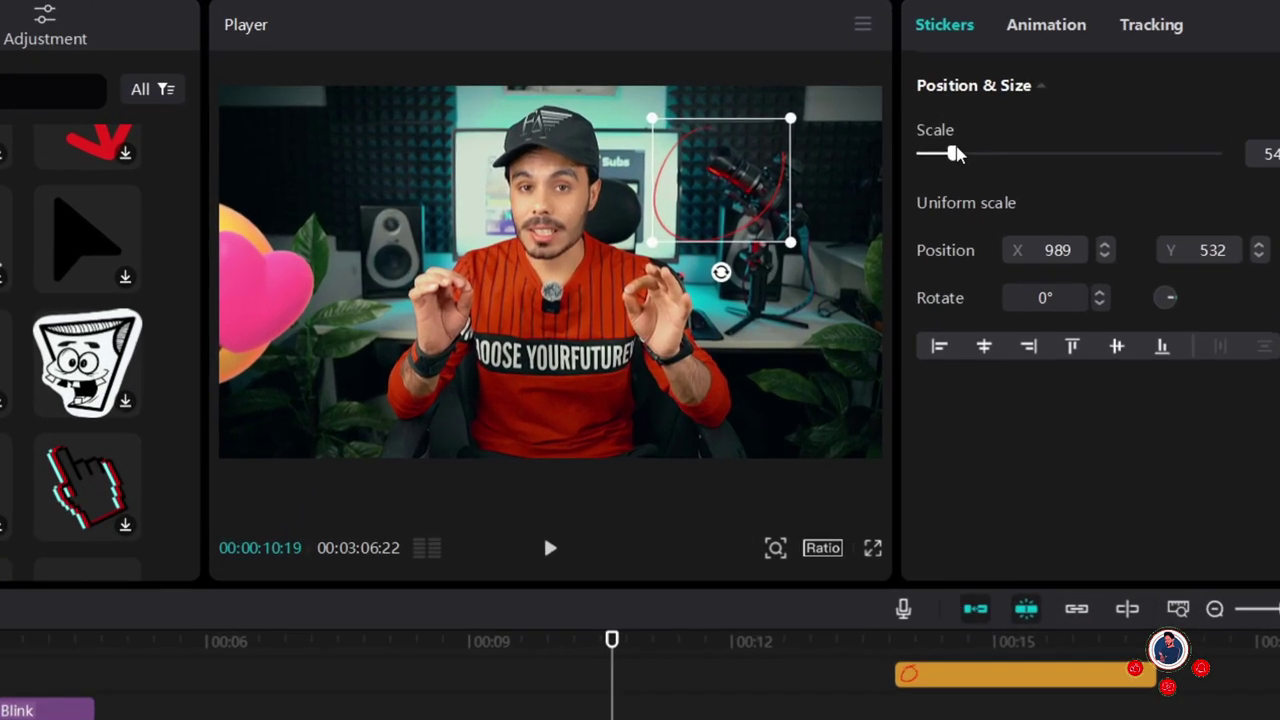
{"action": "mouse_move", "coordinate": [979, 132]}
{"action": "left_mouse_down"}
{"action": "mouse_move", "coordinate": [1004, 131]}
{"action": "mouse_move", "coordinate": [990, 136]}
{"action": "left_mouse_up"}
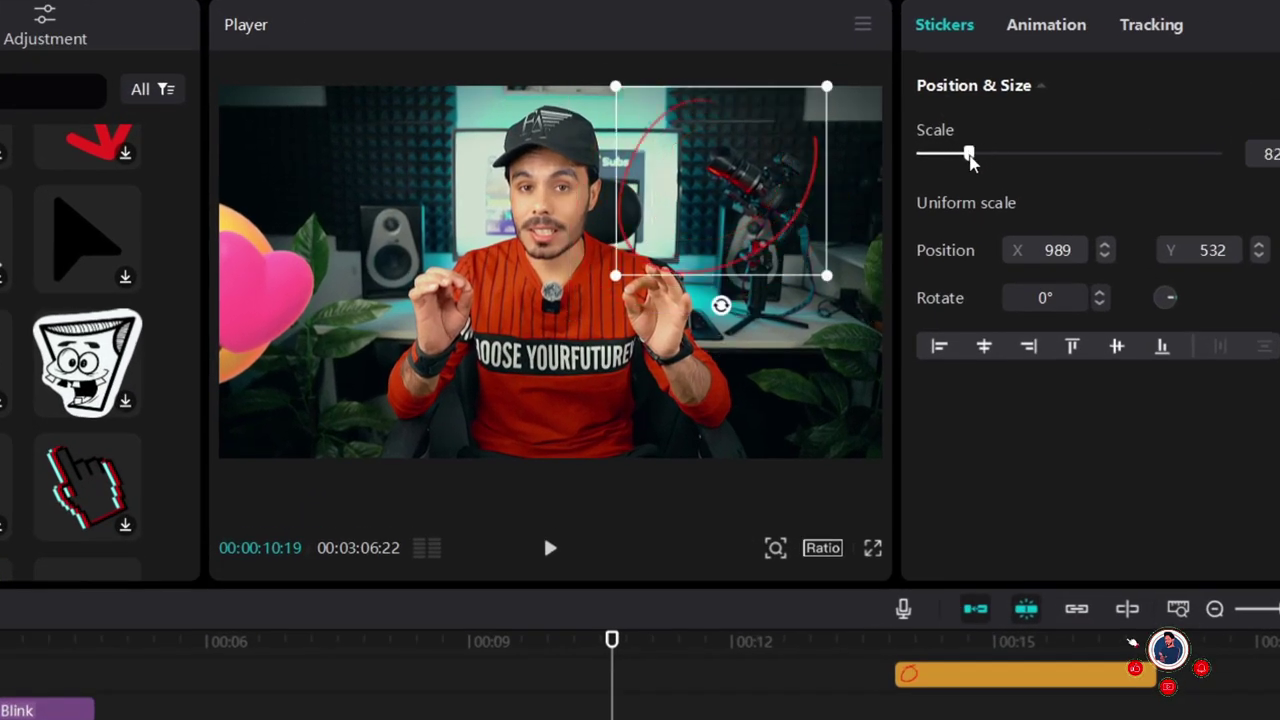
Apply the 0.5 s Zoom In entrance animation to the thin circle sticker and move the sticker lower in the frame
{"action": "left_click", "coordinate": [1040, 24]}
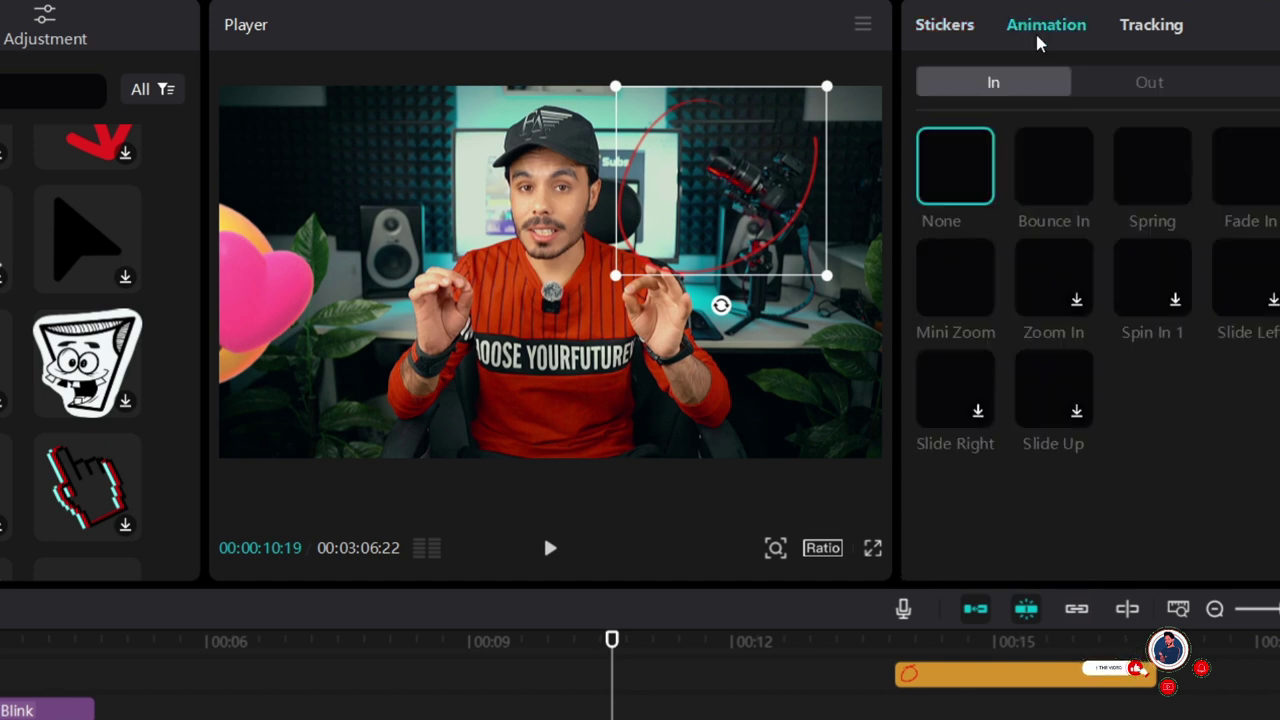
{"action": "left_click", "coordinate": [1050, 181]}
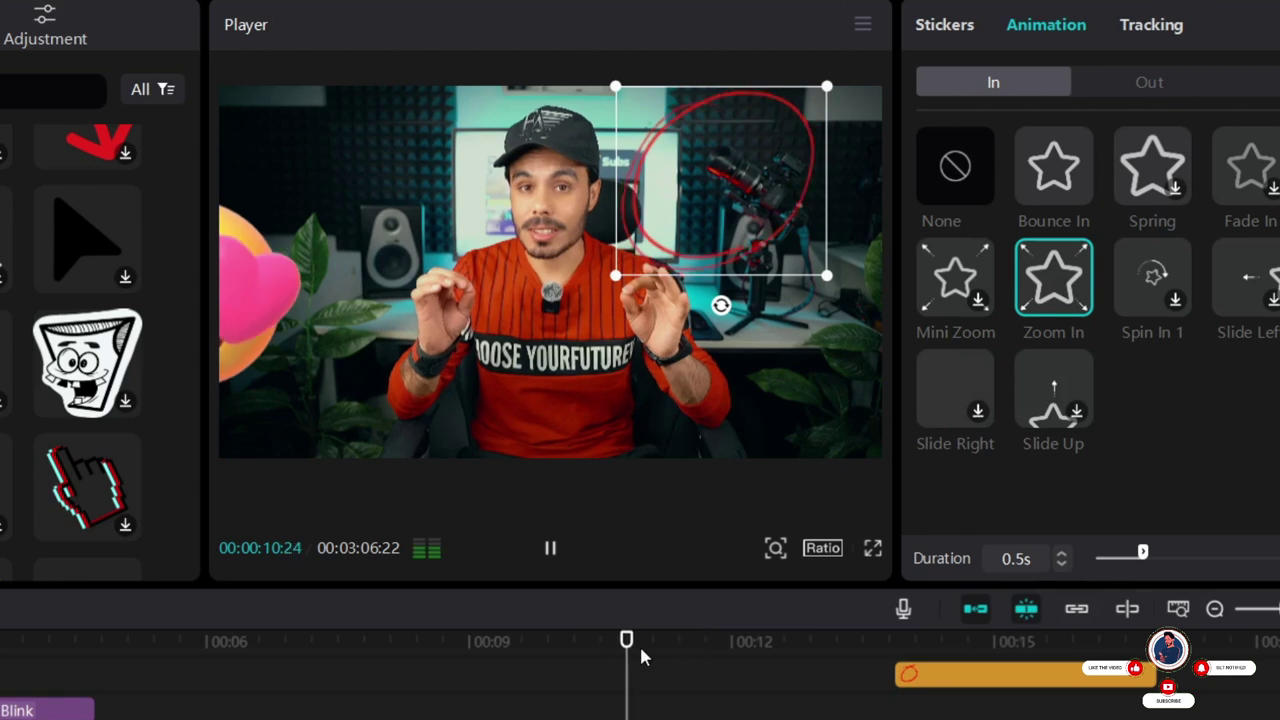
{"action": "key", "text": "space"}
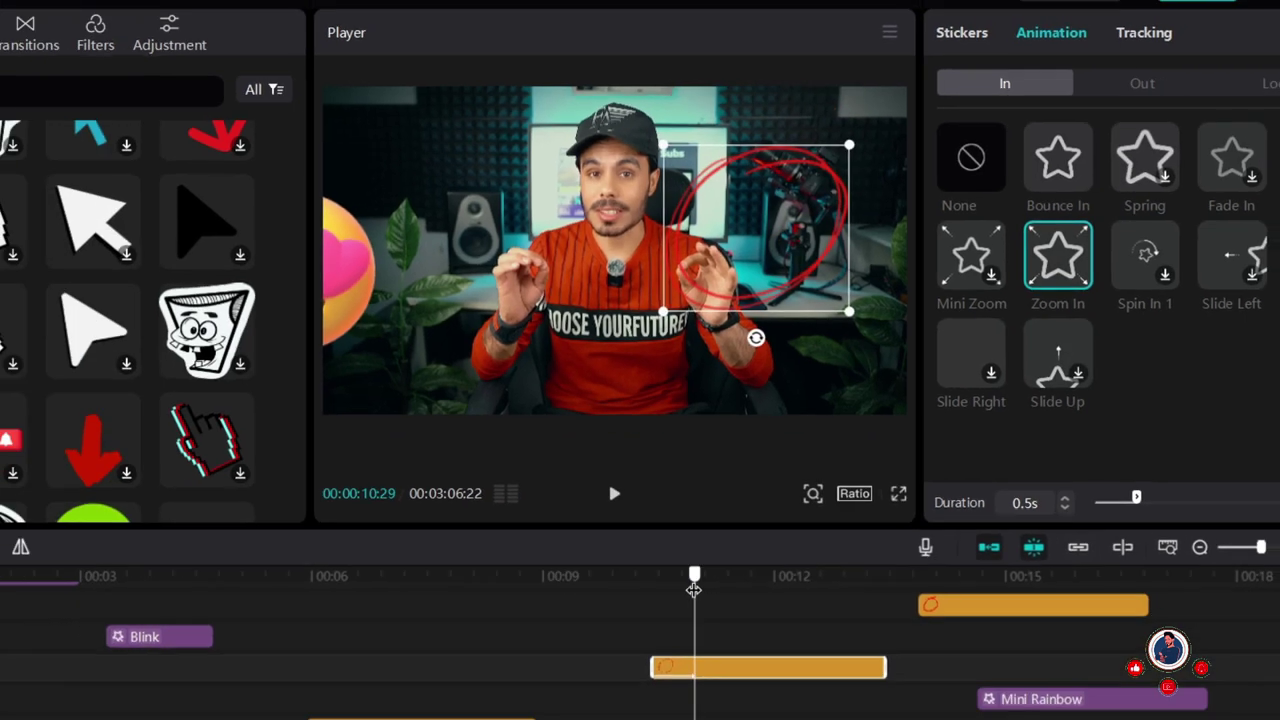
Replay the thin circle sticker's entrance animation twice from the start of its clip
{"action": "left_click", "coordinate": [604, 640]}
{"action": "left_click", "coordinate": [706, 415]}
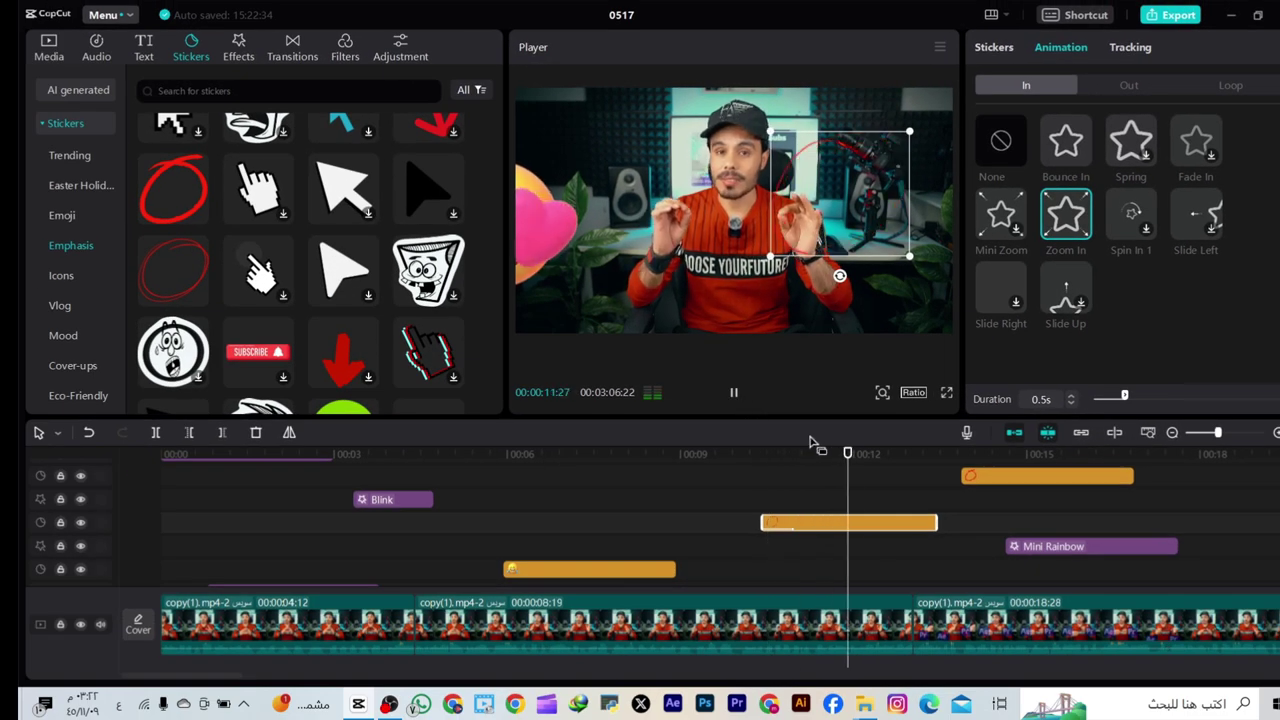
{"action": "key", "text": "space"}
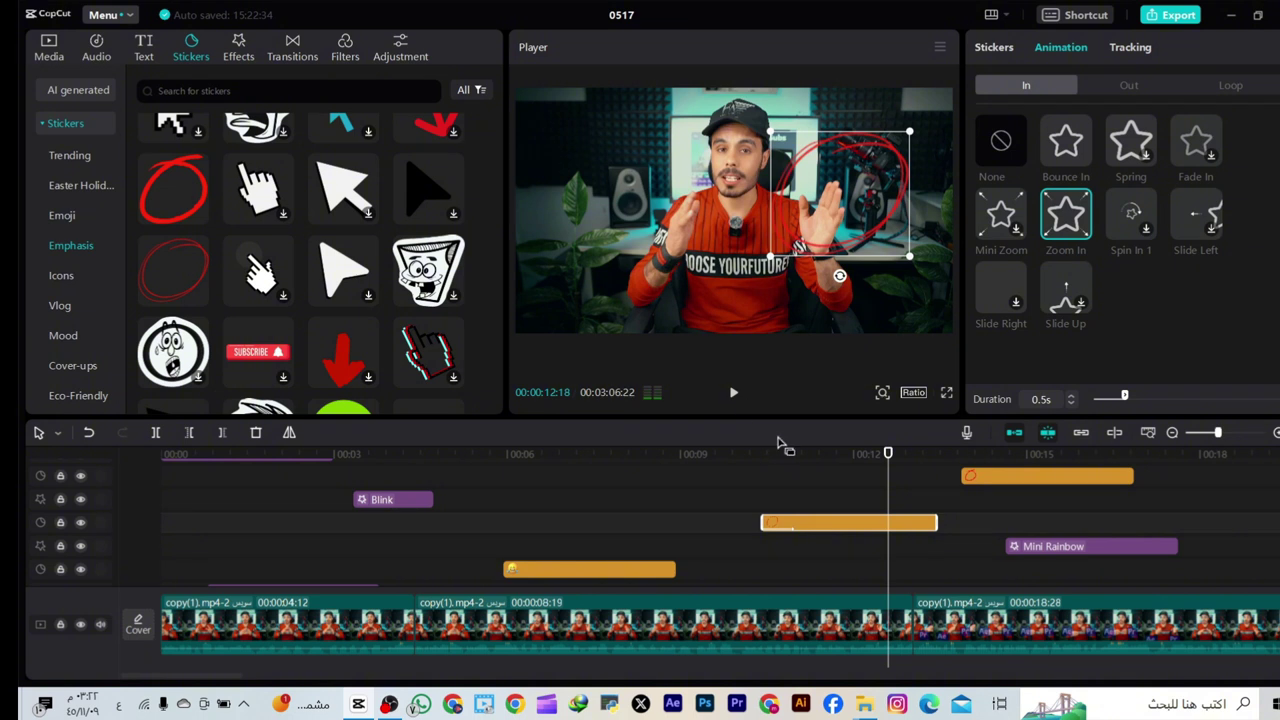
{"action": "left_click", "coordinate": [762, 480]}
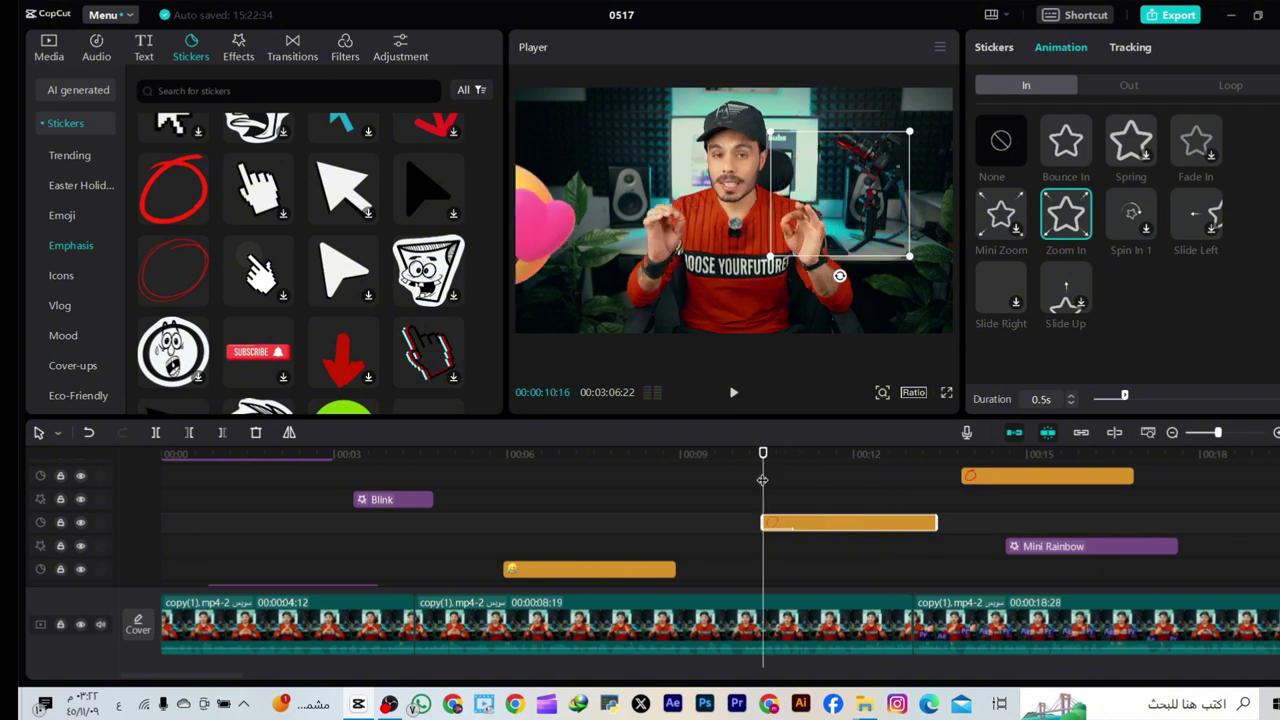
{"action": "left_click", "coordinate": [735, 394]}
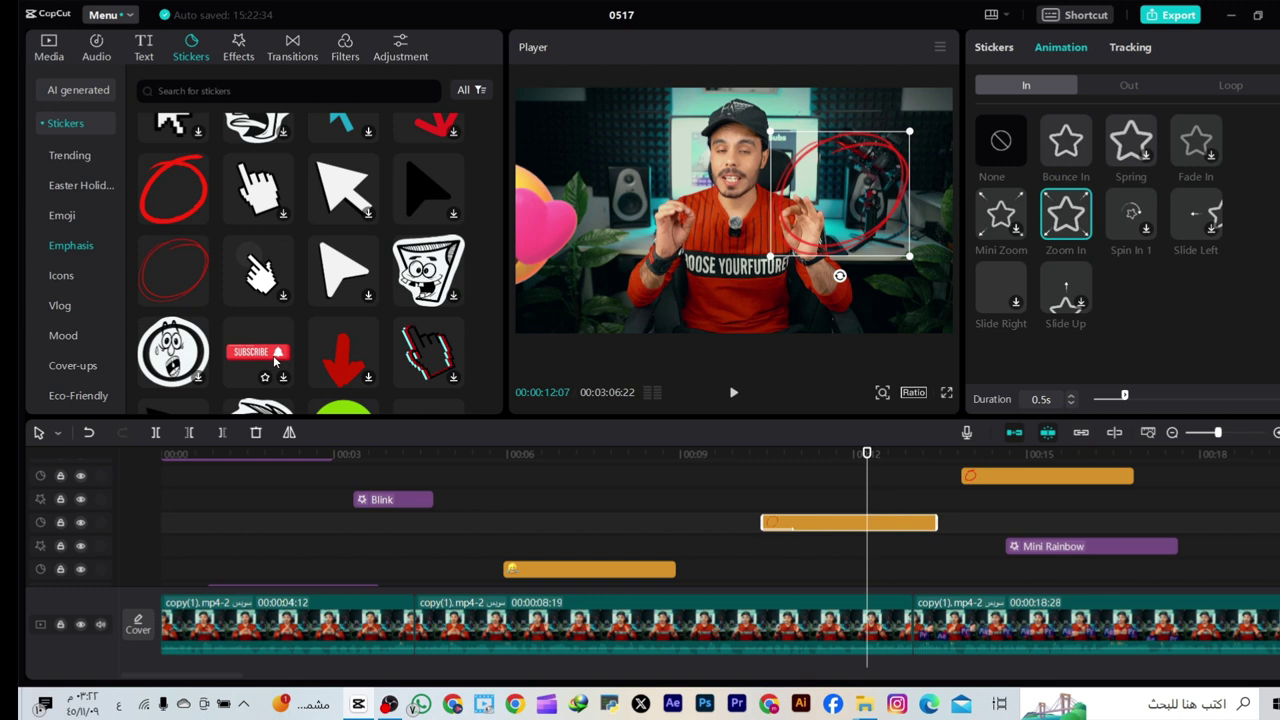
Add the red Subscribe bell sticker at about 8.2 s, then shrink it and position it over the presenter's chest
{"action": "left_click_drag", "start_coordinate": [258, 351], "coordinate": [660, 483]}
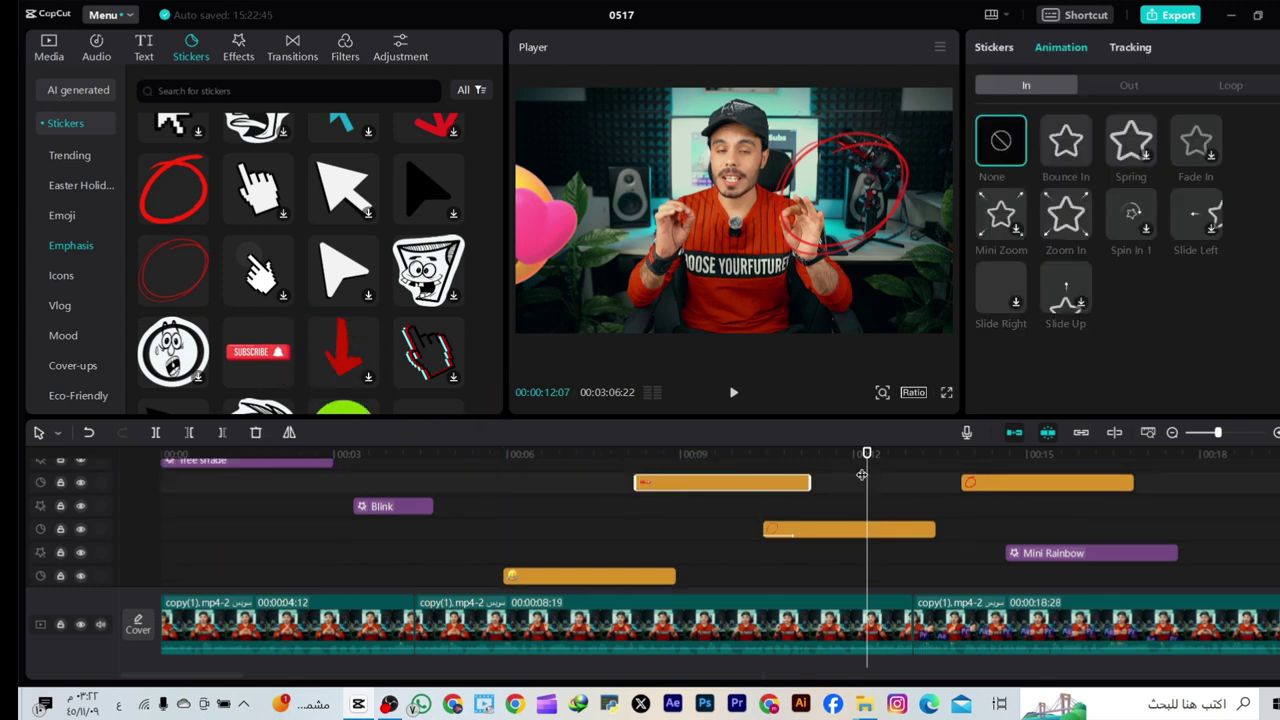
{"action": "left_click_drag", "start_coordinate": [857, 468], "coordinate": [662, 494]}
{"action": "left_click_drag", "start_coordinate": [815, 172], "coordinate": [797, 232]}
{"action": "left_click_drag", "start_coordinate": [884, 75], "coordinate": [823, 133]}
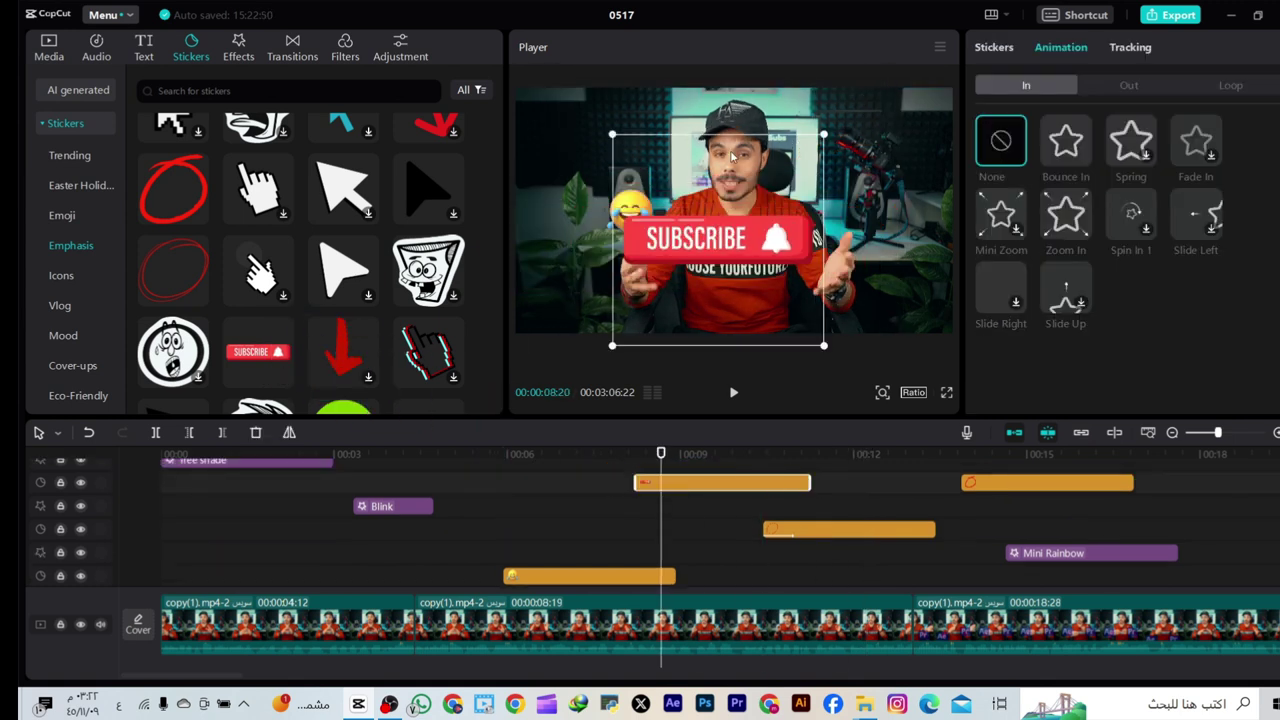
Move the Subscribe sticker to about 2.2 s on the timeline and browse the Icons and Vlog sticker categories
{"action": "left_click", "coordinate": [64, 277]}
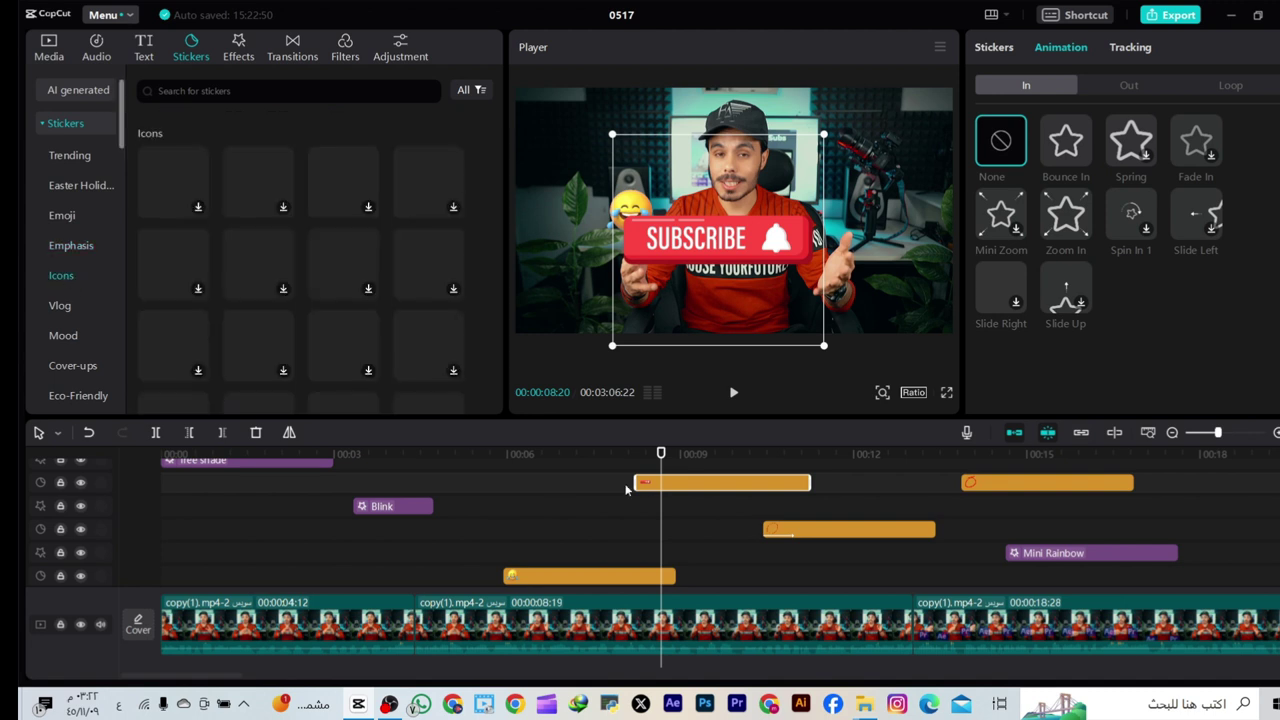
{"action": "scroll", "coordinate": [230, 380], "scroll_direction": "down", "scroll_amount": 3}
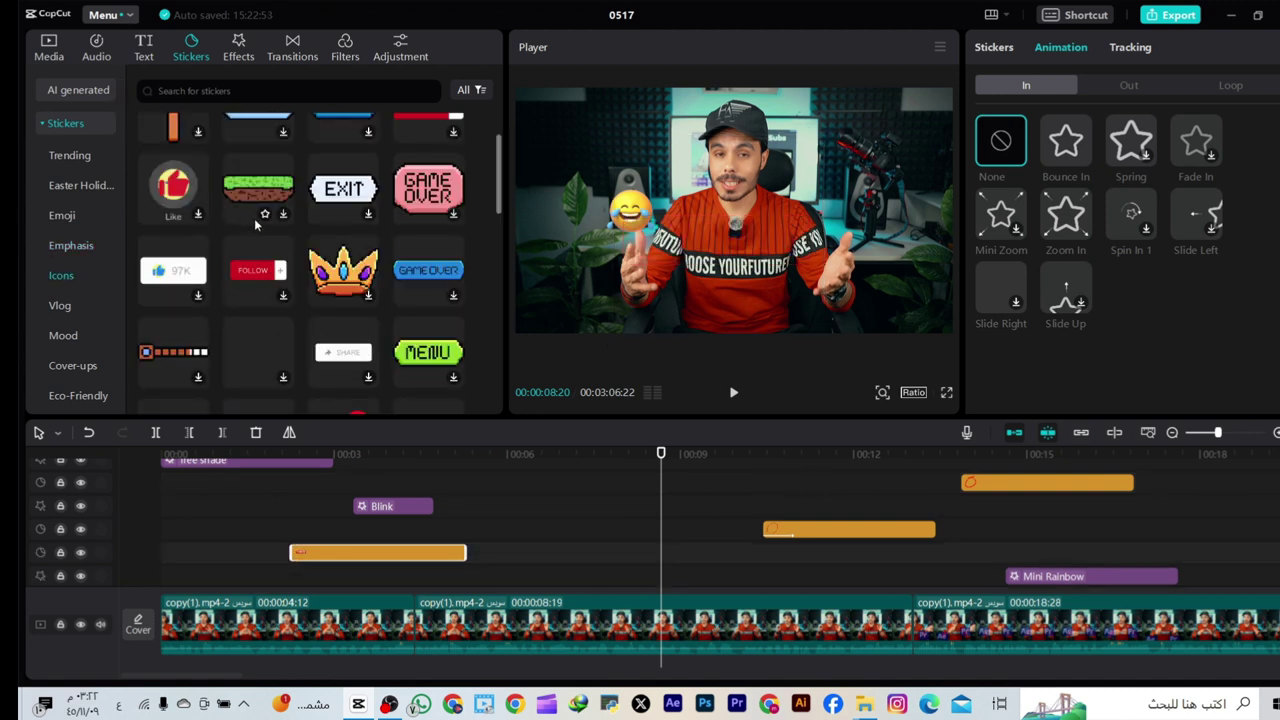
{"action": "scroll", "coordinate": [300, 300], "scroll_direction": "down", "scroll_amount": 1}
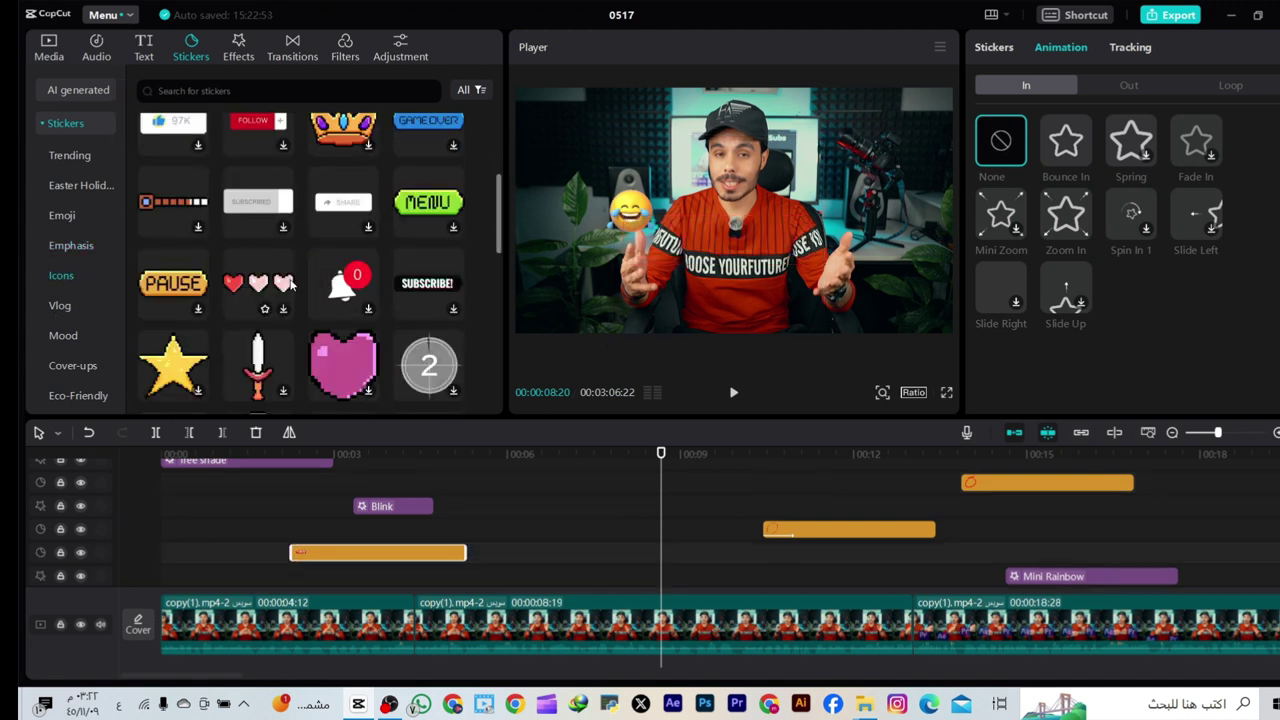
{"action": "left_click", "coordinate": [81, 304]}
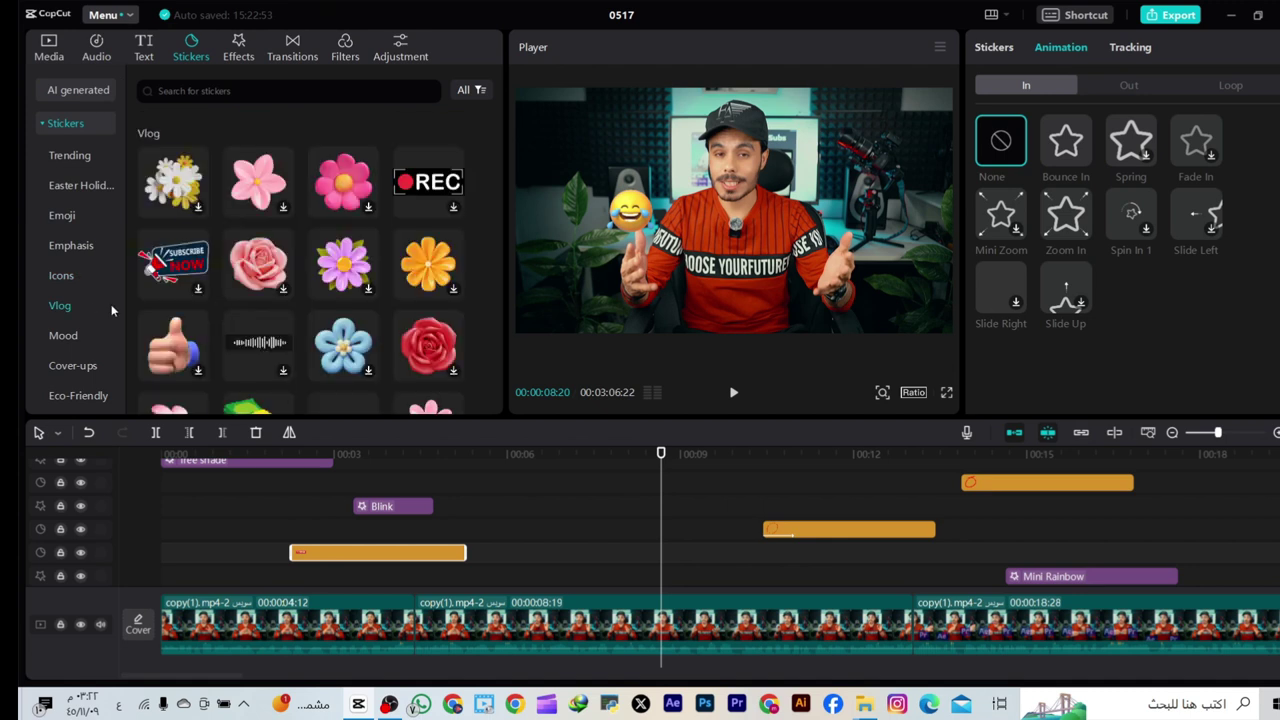
Add the pink five-petal flower sticker from Vlog at about 7.2 s, then shrink it and place it beside the presenter's chest
{"action": "left_click_drag", "start_coordinate": [283, 192], "coordinate": [651, 485]}
{"action": "left_click_drag", "start_coordinate": [826, 162], "coordinate": [812, 163]}
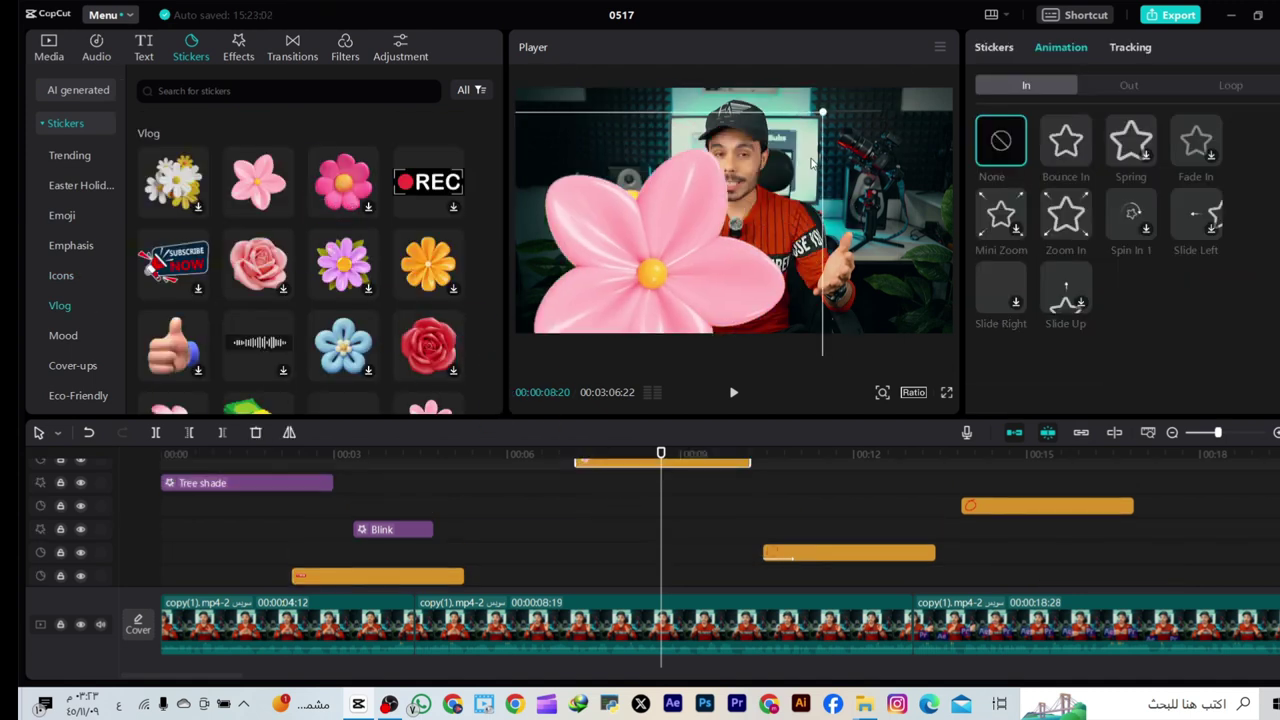
{"action": "left_click_drag", "start_coordinate": [824, 110], "coordinate": [706, 222]}
{"action": "left_click_drag", "start_coordinate": [657, 274], "coordinate": [780, 226]}
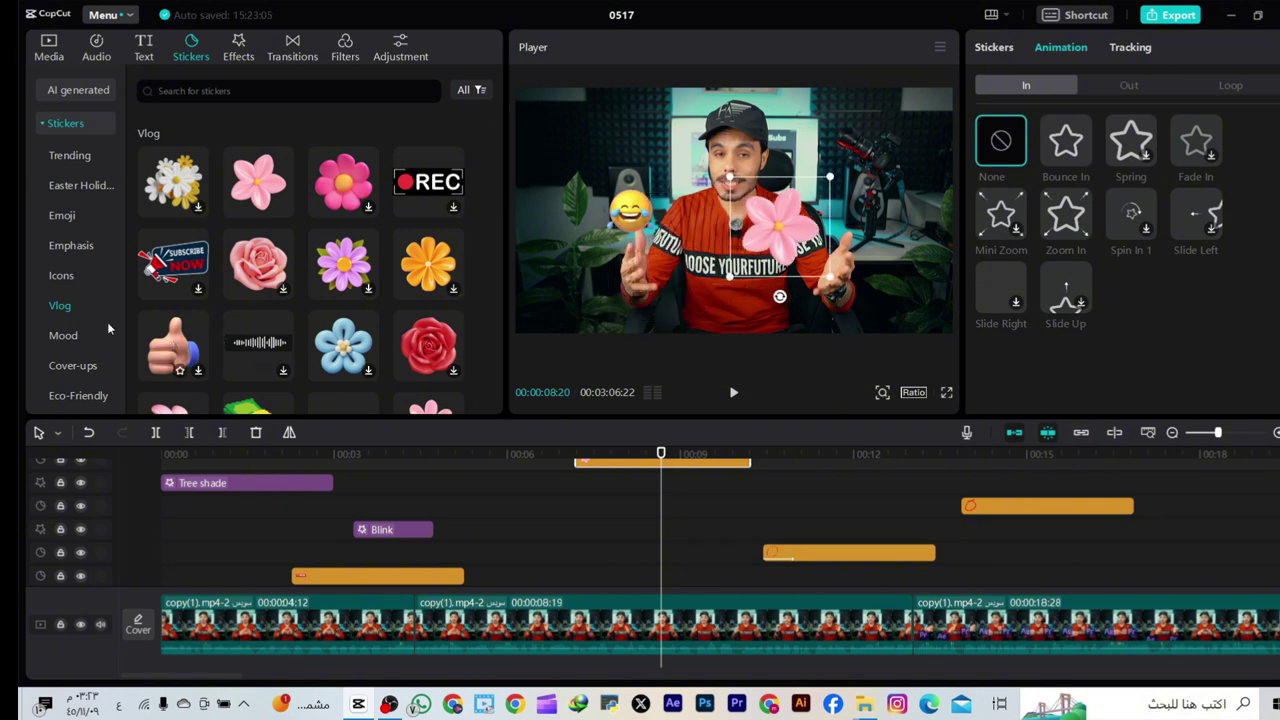
Add the white accent-lines Mood sticker at about 8.4 s, move the flower clip to about 4.4 s, and shrink the accent lines beside the cap
{"action": "left_click", "coordinate": [64, 335]}
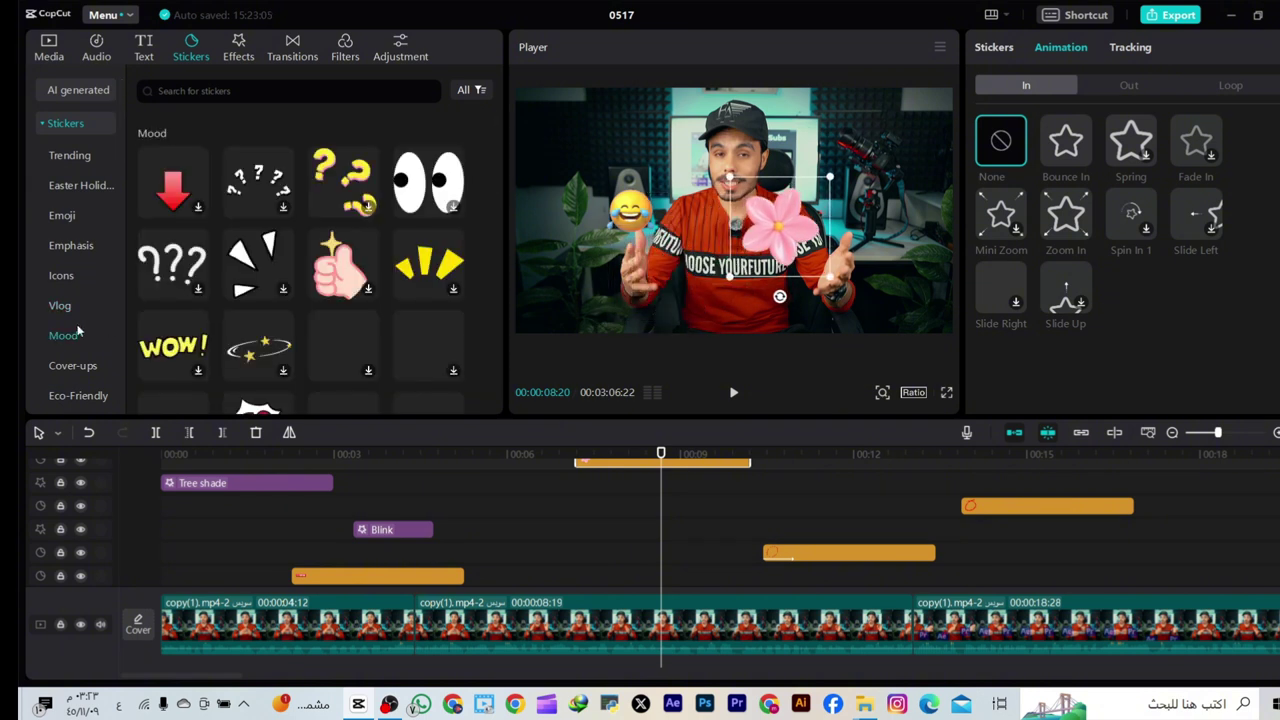
{"action": "left_click_drag", "start_coordinate": [256, 262], "coordinate": [648, 517]}
{"action": "left_click_drag", "start_coordinate": [655, 463], "coordinate": [491, 508]}
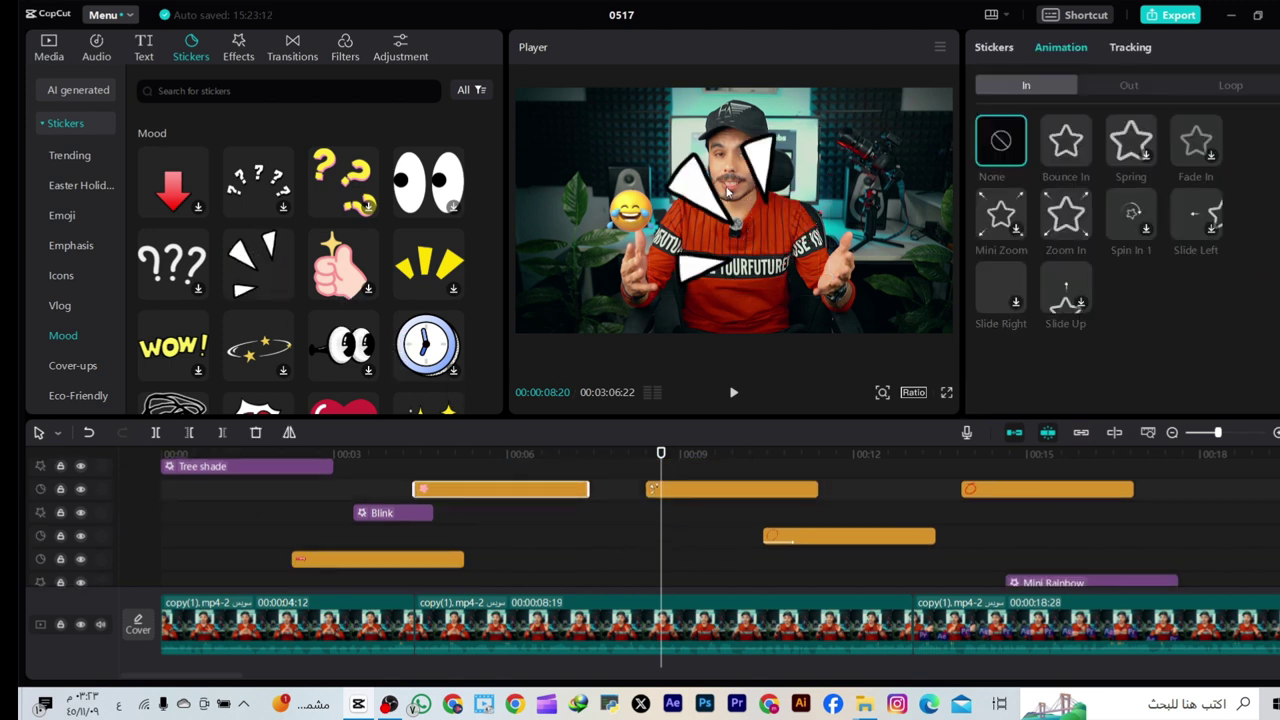
{"action": "left_click", "coordinate": [729, 193]}
{"action": "left_click_drag", "start_coordinate": [826, 295], "coordinate": [706, 124]}
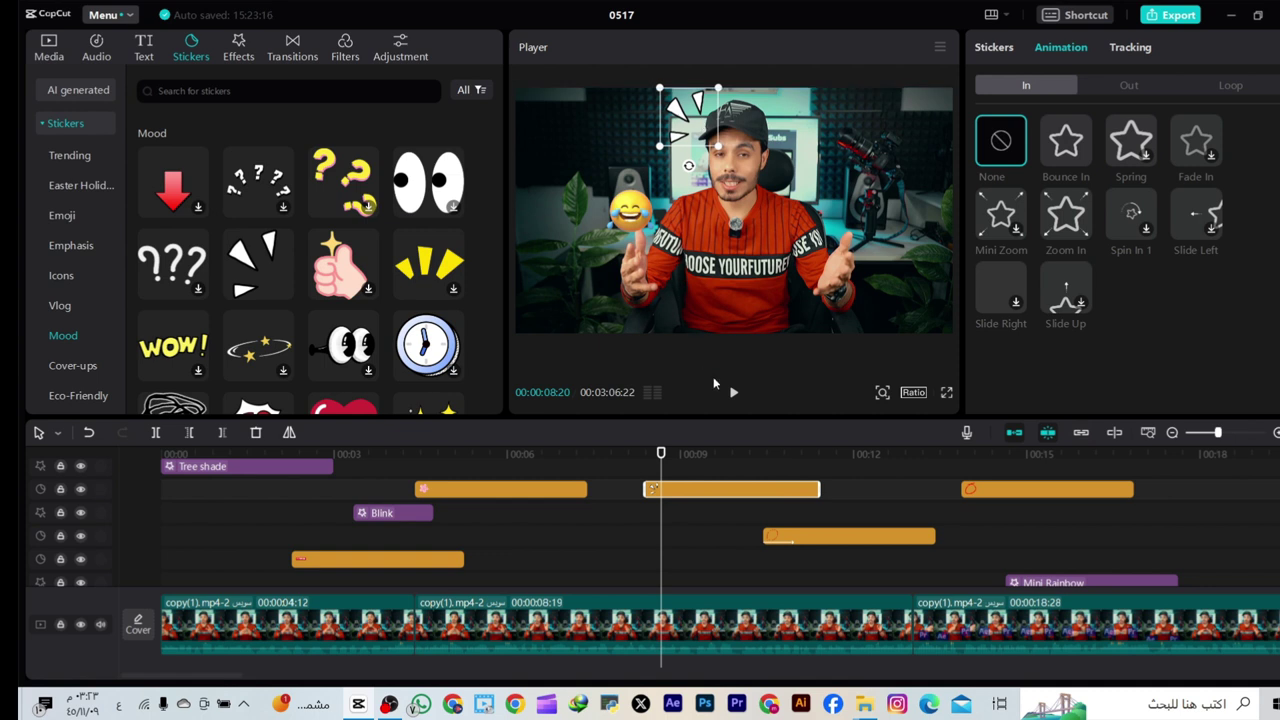
Preview the accent-lines sticker, then move the thin circle sticker's clip to about 13 s on the timeline
{"action": "left_click", "coordinate": [733, 393]}
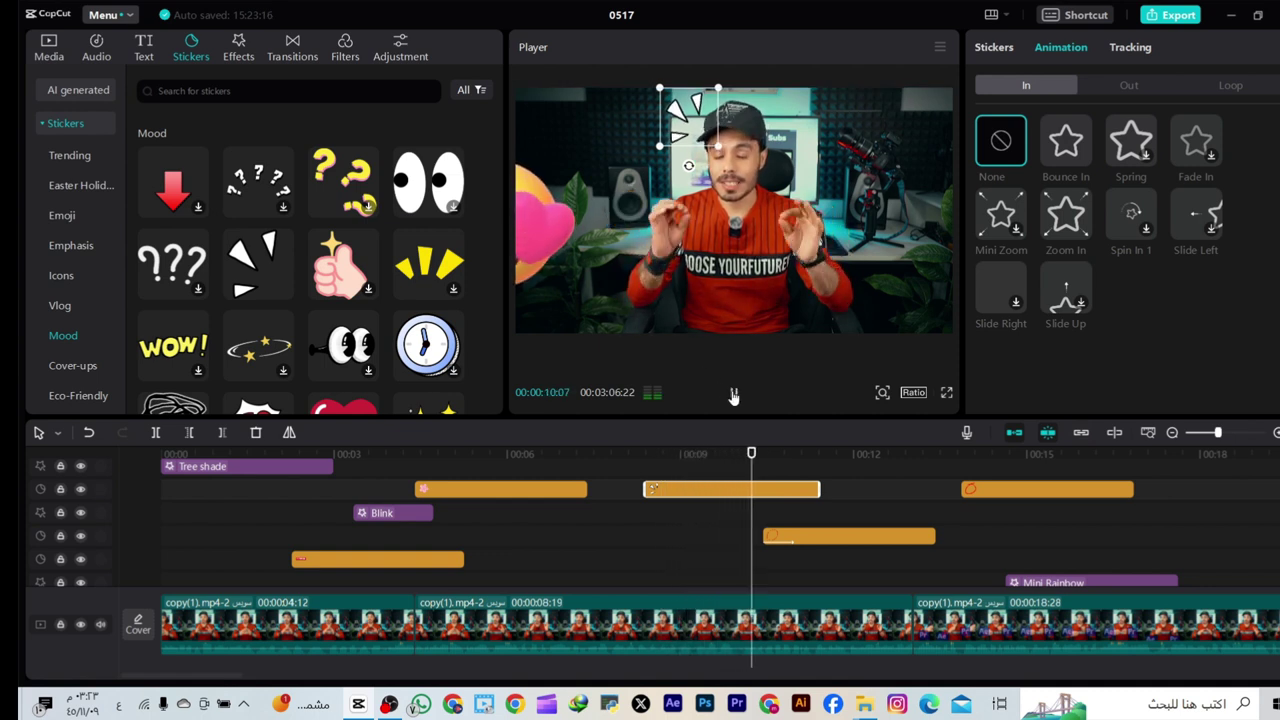
{"action": "left_click", "coordinate": [733, 393]}
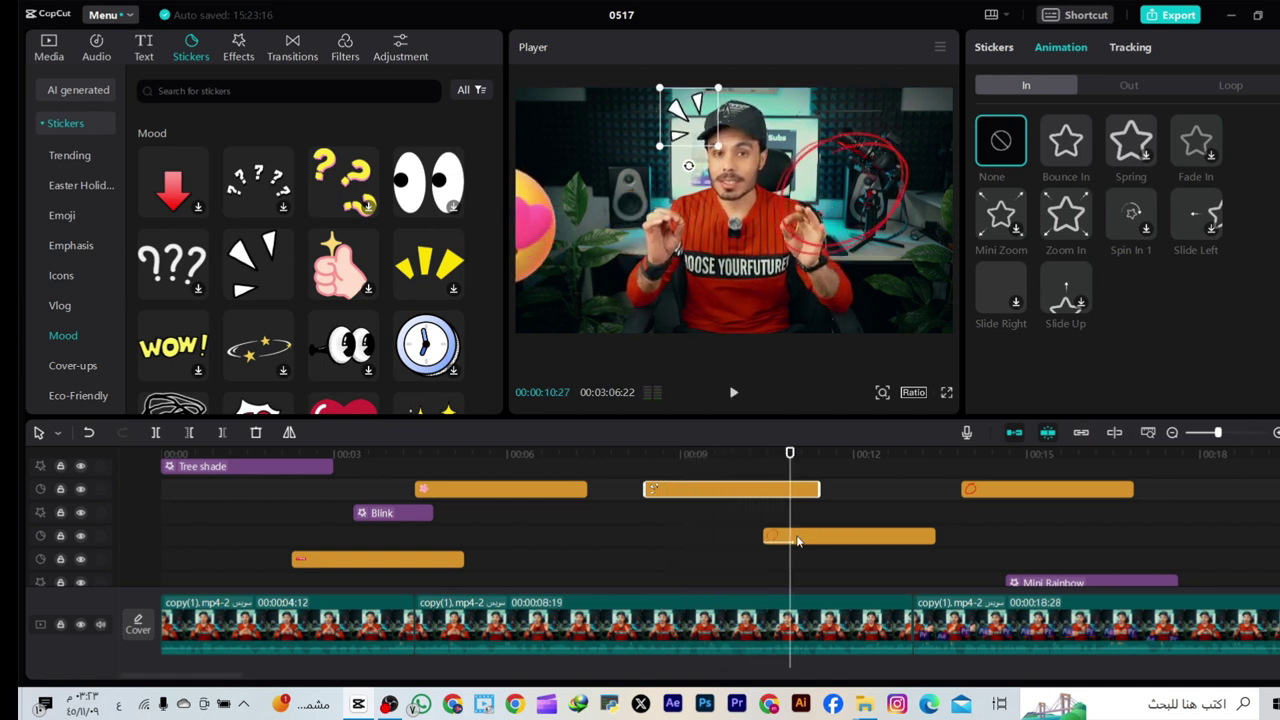
{"action": "left_click_drag", "start_coordinate": [797, 541], "coordinate": [945, 541]}
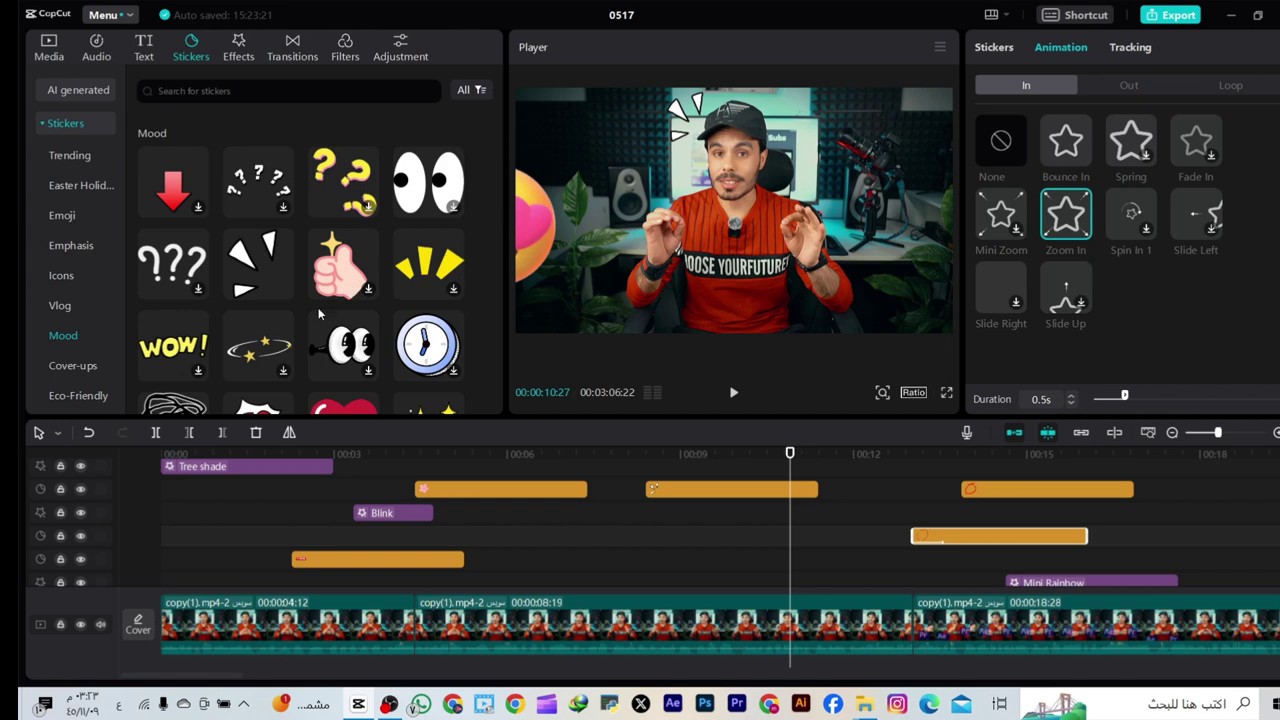
Add the orbiting stars sticker at about 8.5 s, shift the accent-lines clip to about 4.3 s, then raise the stars around the head and preview
{"action": "left_click_drag", "start_coordinate": [325, 330], "coordinate": [660, 536]}
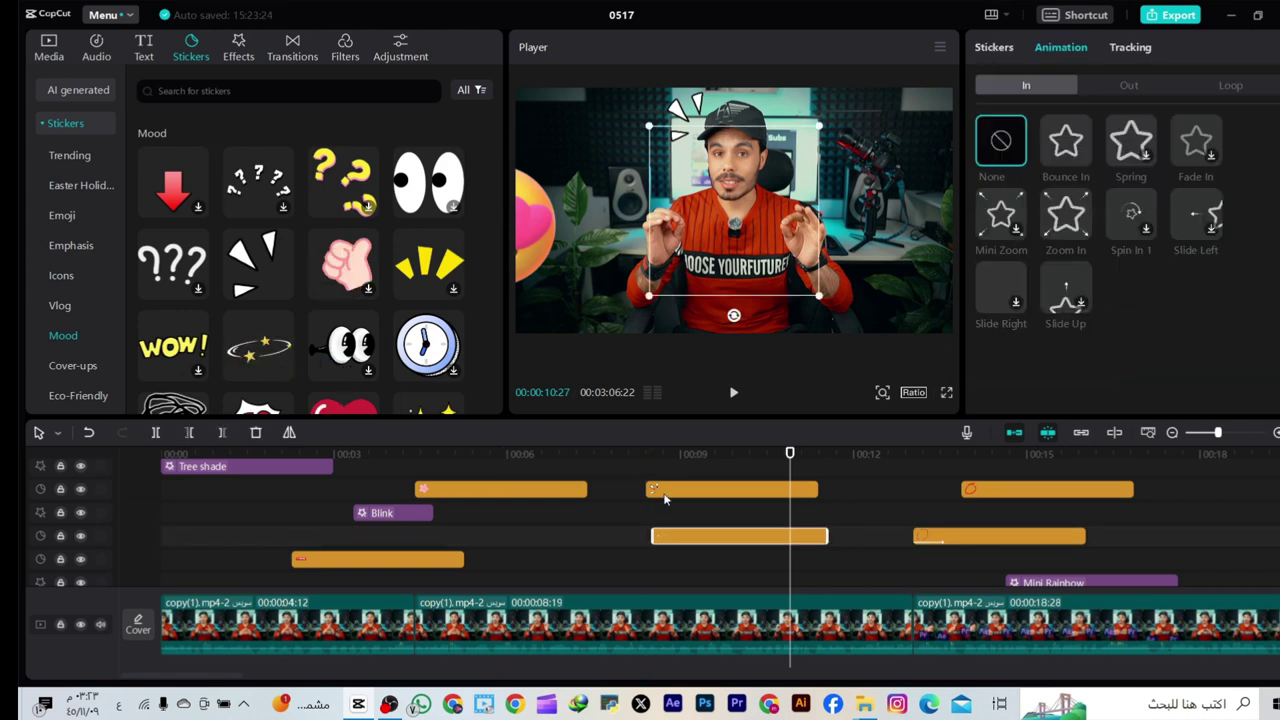
{"action": "left_click_drag", "start_coordinate": [670, 490], "coordinate": [425, 543]}
{"action": "left_click", "coordinate": [686, 545]}
{"action": "left_click_drag", "start_coordinate": [775, 239], "coordinate": [777, 140]}
{"action": "left_click_drag", "start_coordinate": [791, 455], "coordinate": [644, 503]}
{"action": "left_click", "coordinate": [733, 393]}
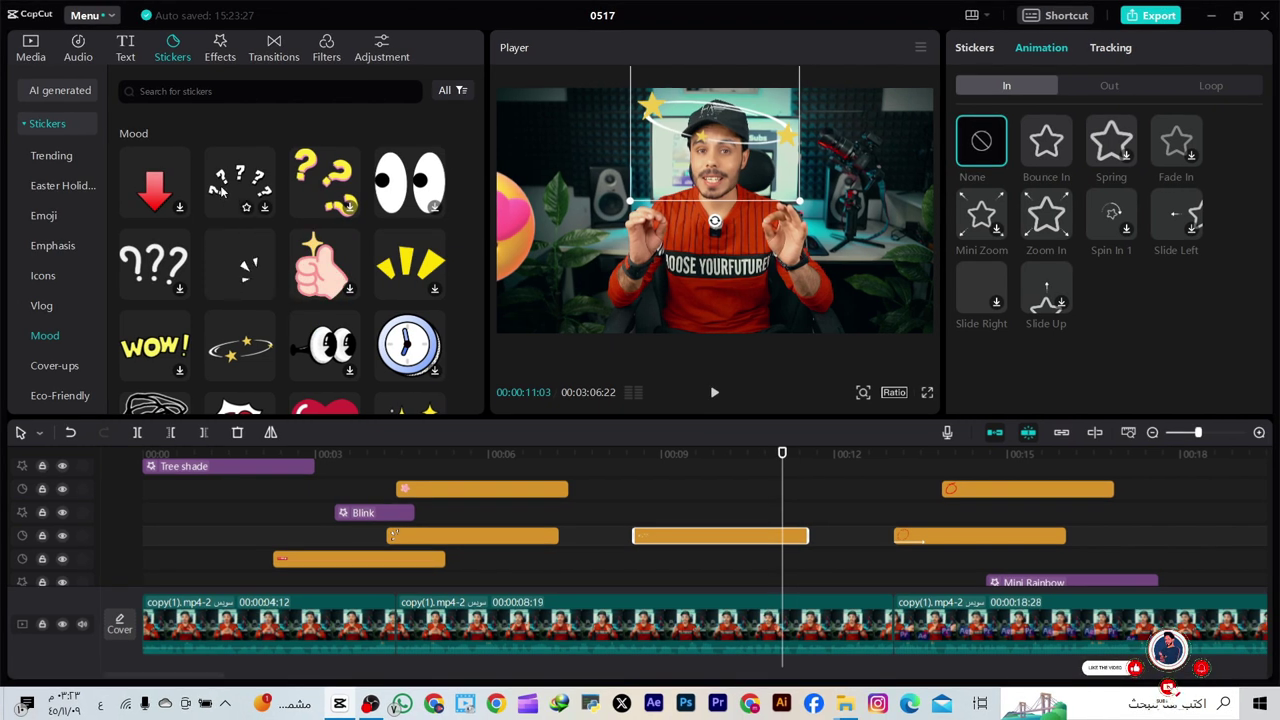
Move the orbiting stars clip to about 6 s and add the arched question marks sticker at about 9 s, shrunk around the presenter's head
{"action": "left_click_drag", "start_coordinate": [258, 183], "coordinate": [501, 563]}
{"action": "left_click_drag", "start_coordinate": [780, 468], "coordinate": [672, 492]}
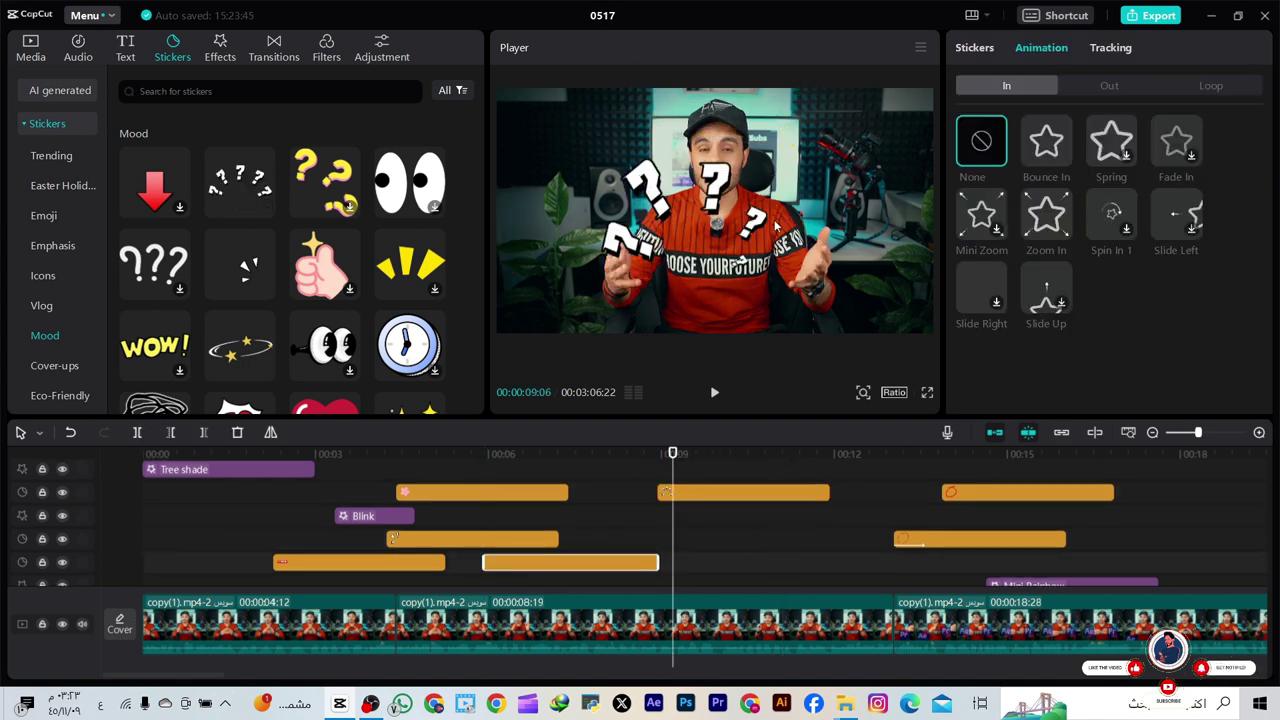
{"action": "left_click_drag", "start_coordinate": [739, 212], "coordinate": [766, 152]}
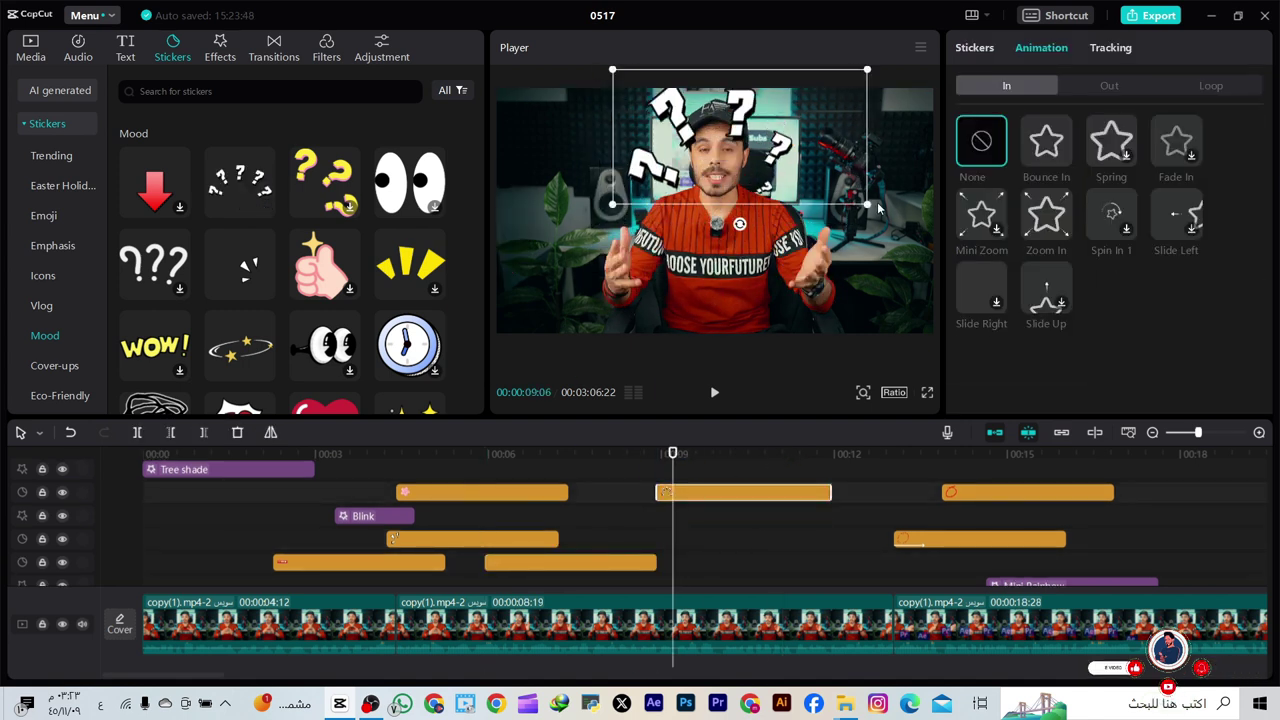
{"action": "left_click_drag", "start_coordinate": [869, 205], "coordinate": [780, 171]}
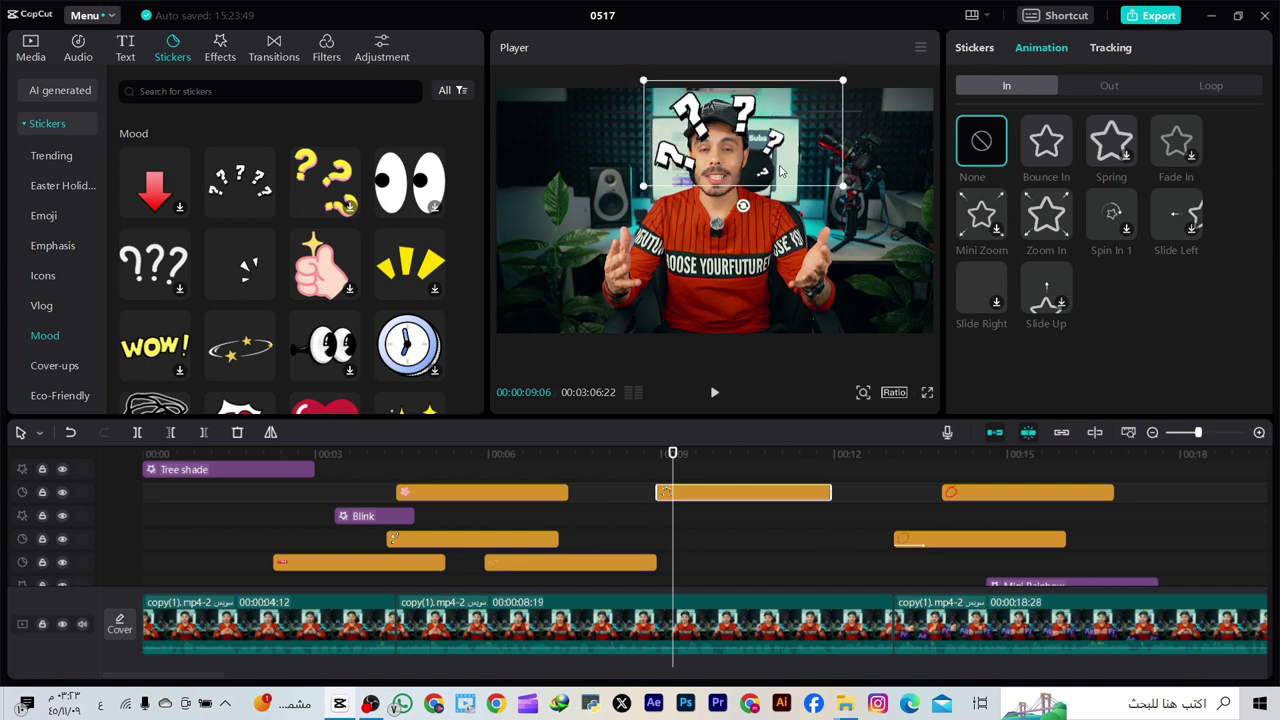
Preview the question marks sticker, nudge it up over the cap, and move its clip to about 5.1 s
{"action": "left_click", "coordinate": [714, 394]}
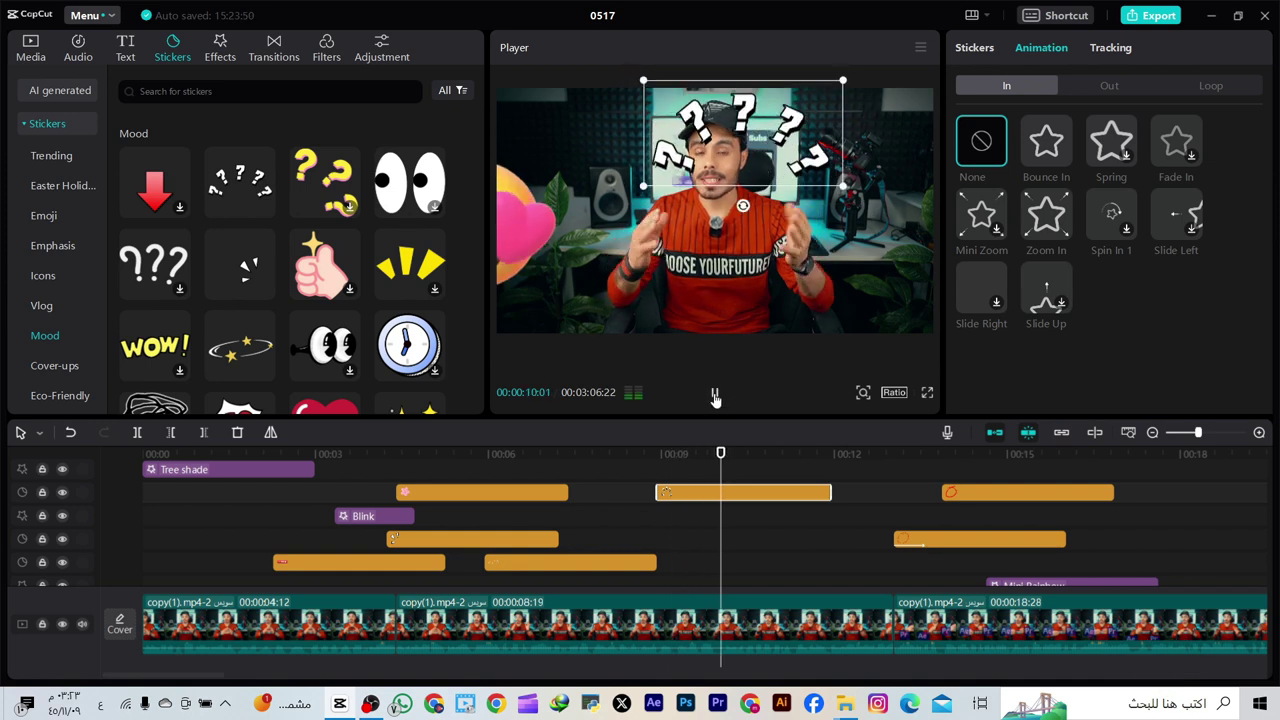
{"action": "left_click_drag", "start_coordinate": [755, 190], "coordinate": [743, 183]}
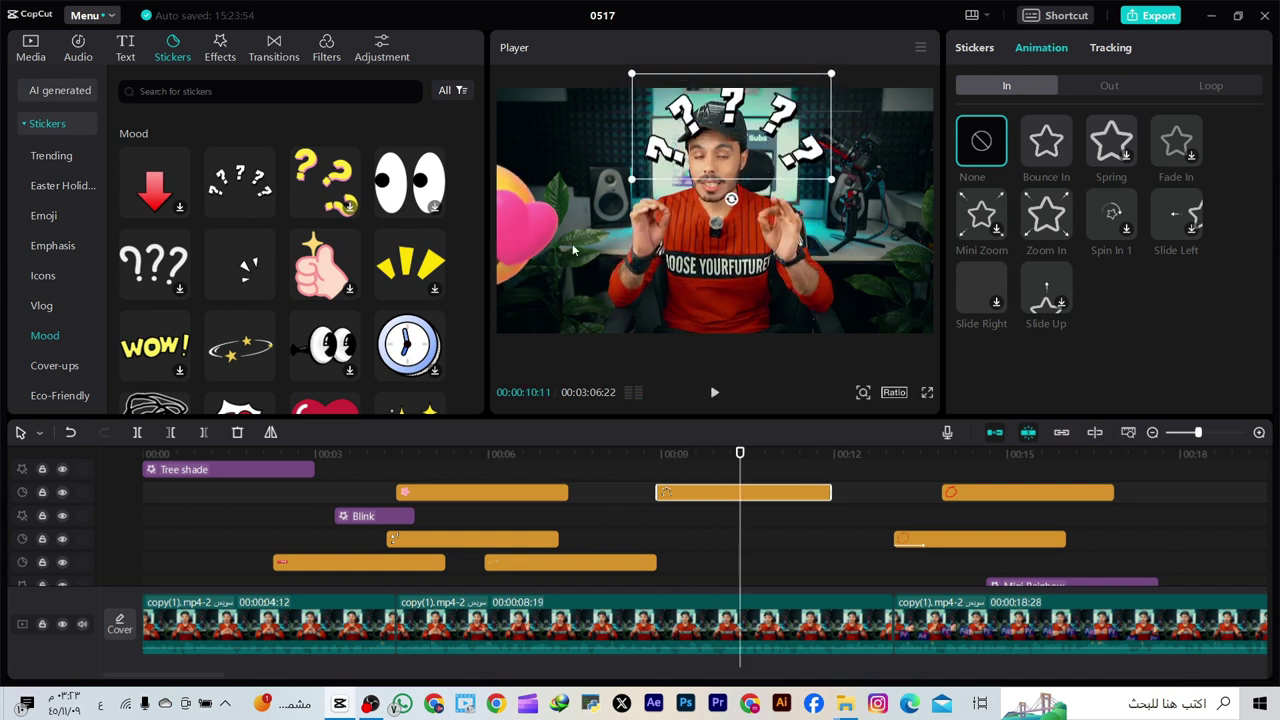
{"action": "left_click_drag", "start_coordinate": [705, 492], "coordinate": [487, 515]}
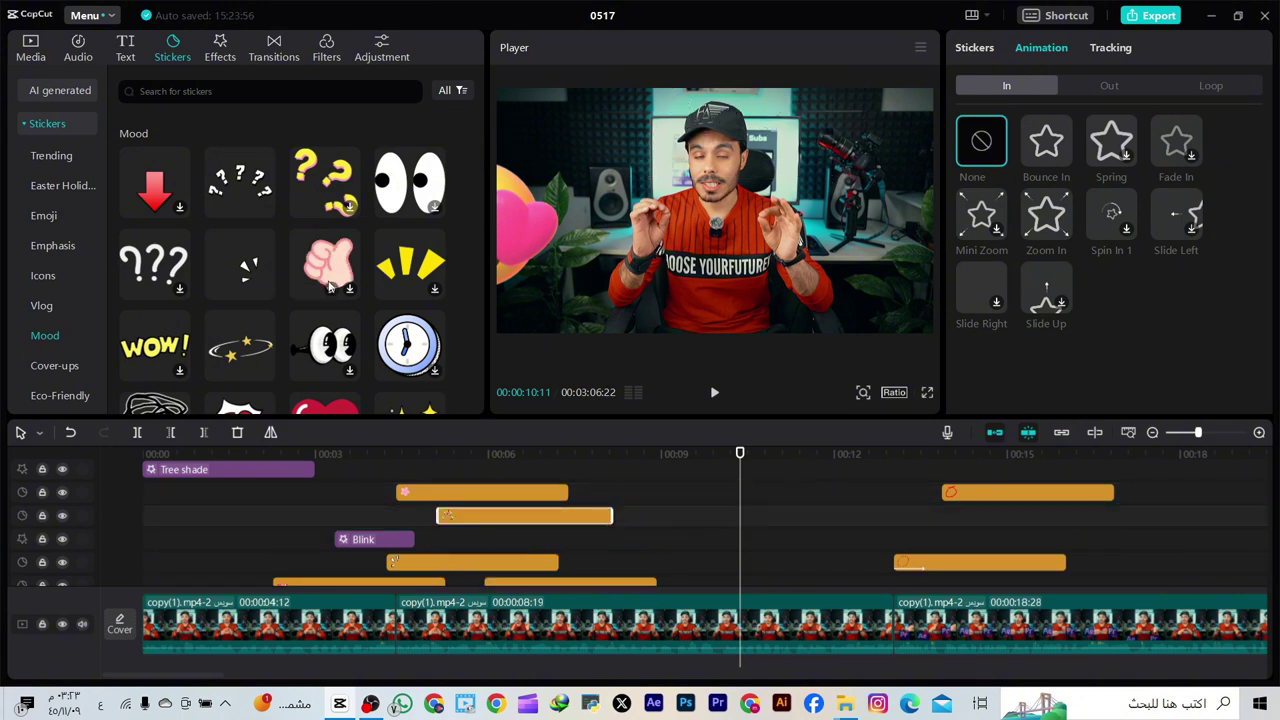
Add the thumbs-up sticker at about 9.2 s, shrink it, preview it, and place it in the frame's lower-left area
{"action": "left_click_drag", "start_coordinate": [322, 277], "coordinate": [737, 460]}
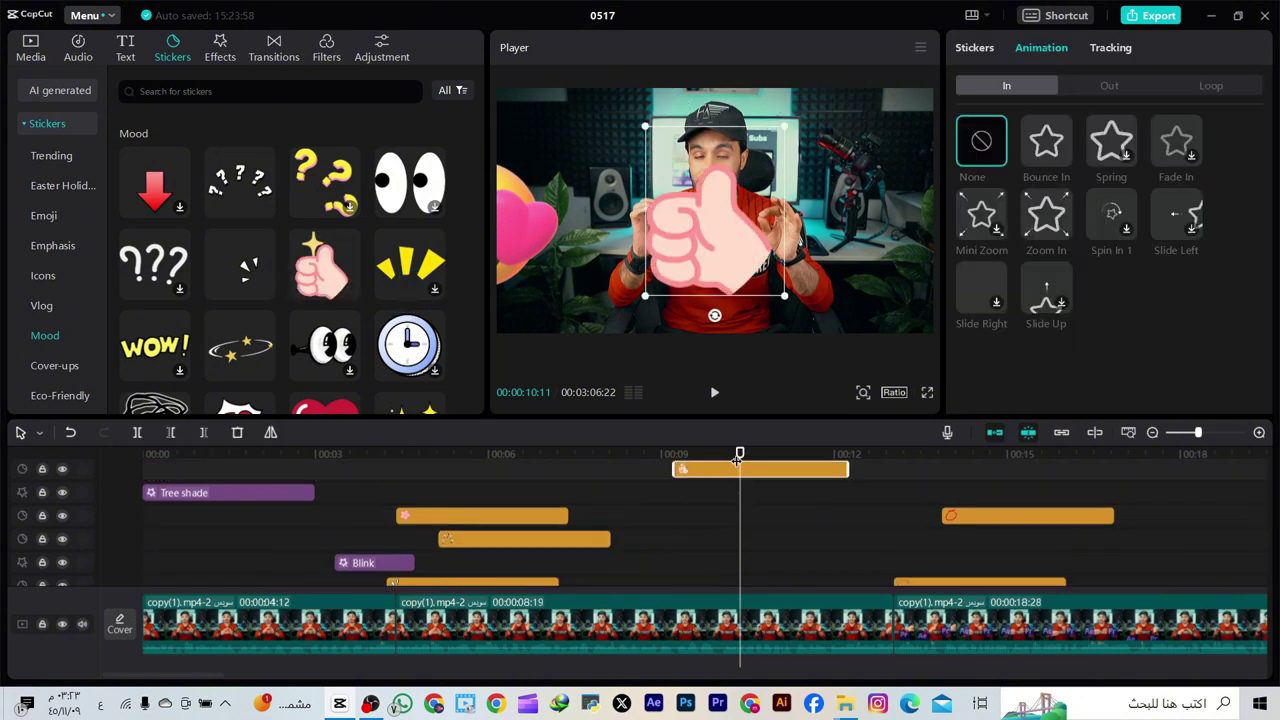
{"action": "left_click_drag", "start_coordinate": [783, 297], "coordinate": [753, 308]}
{"action": "left_click_drag", "start_coordinate": [740, 457], "coordinate": [677, 457]}
{"action": "left_click", "coordinate": [714, 392]}
{"action": "left_click", "coordinate": [714, 394]}
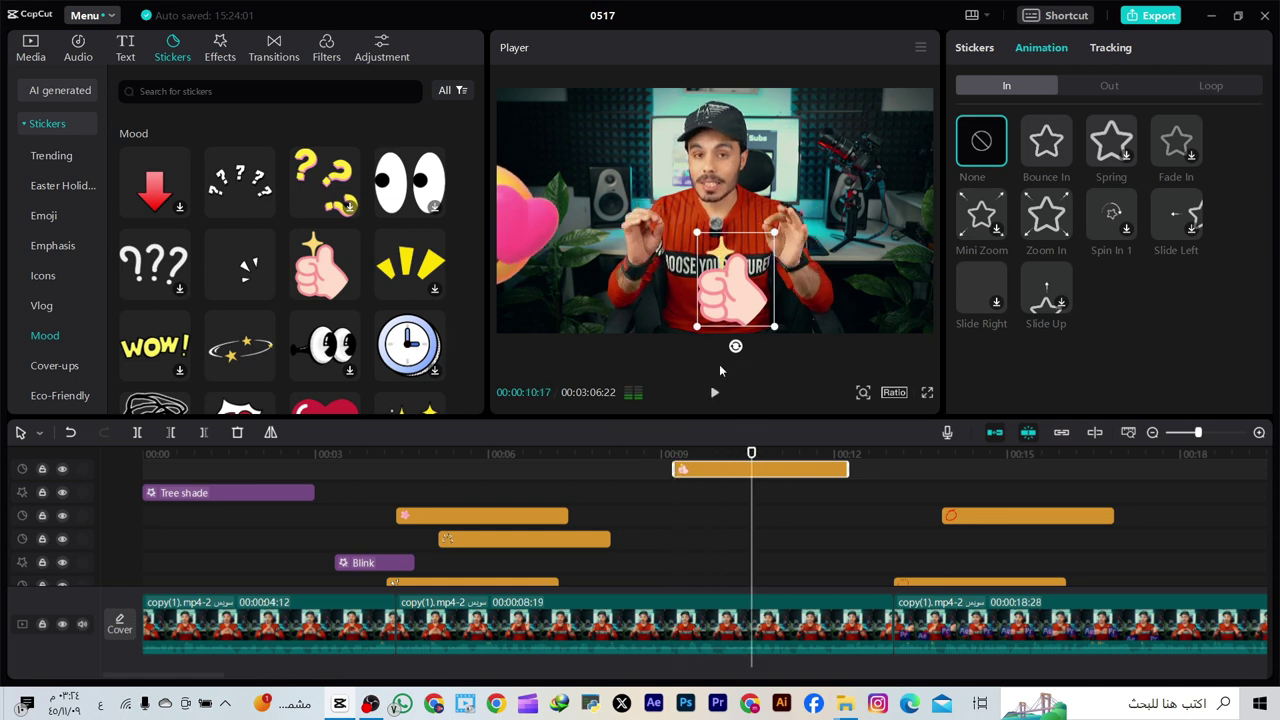
{"action": "left_click_drag", "start_coordinate": [728, 278], "coordinate": [583, 274]}
Delete the pink flower and question marks sticker clips from the timeline together
{"action": "left_click", "coordinate": [583, 484]}
{"action": "left_click_drag", "start_coordinate": [584, 489], "coordinate": [525, 551]}
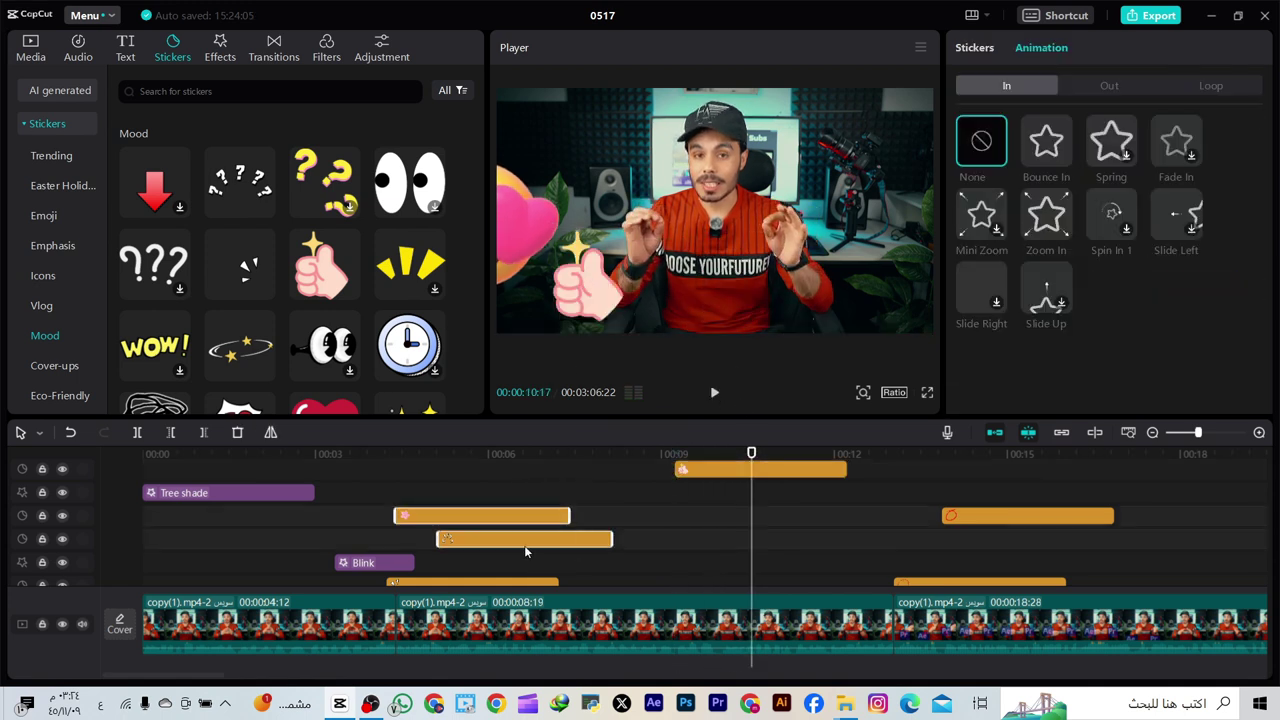
{"action": "key", "text": "Delete"}
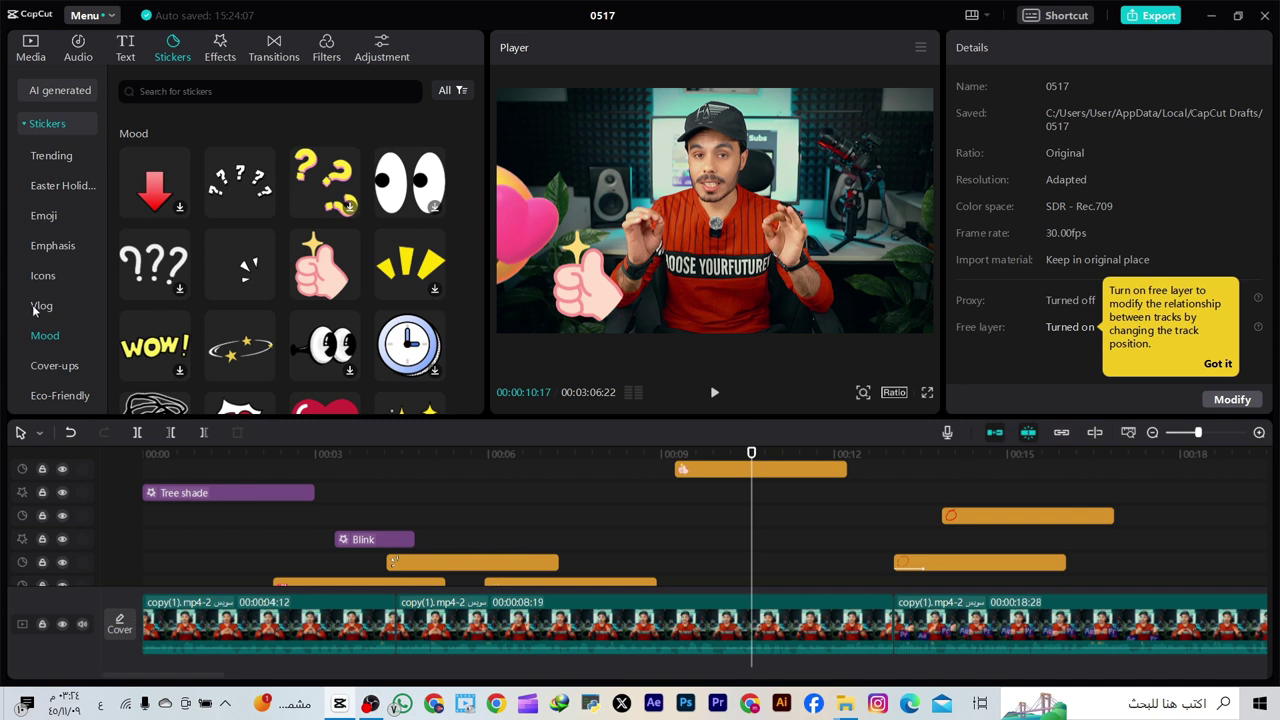
Browse the Cover-ups, Eco-Friendly, Journal and Winter sticker categories, looking through the Winter stickers in depth
{"action": "scroll", "coordinate": [96, 323], "scroll_direction": "down", "scroll_amount": 1}
{"action": "left_click", "coordinate": [56, 291]}
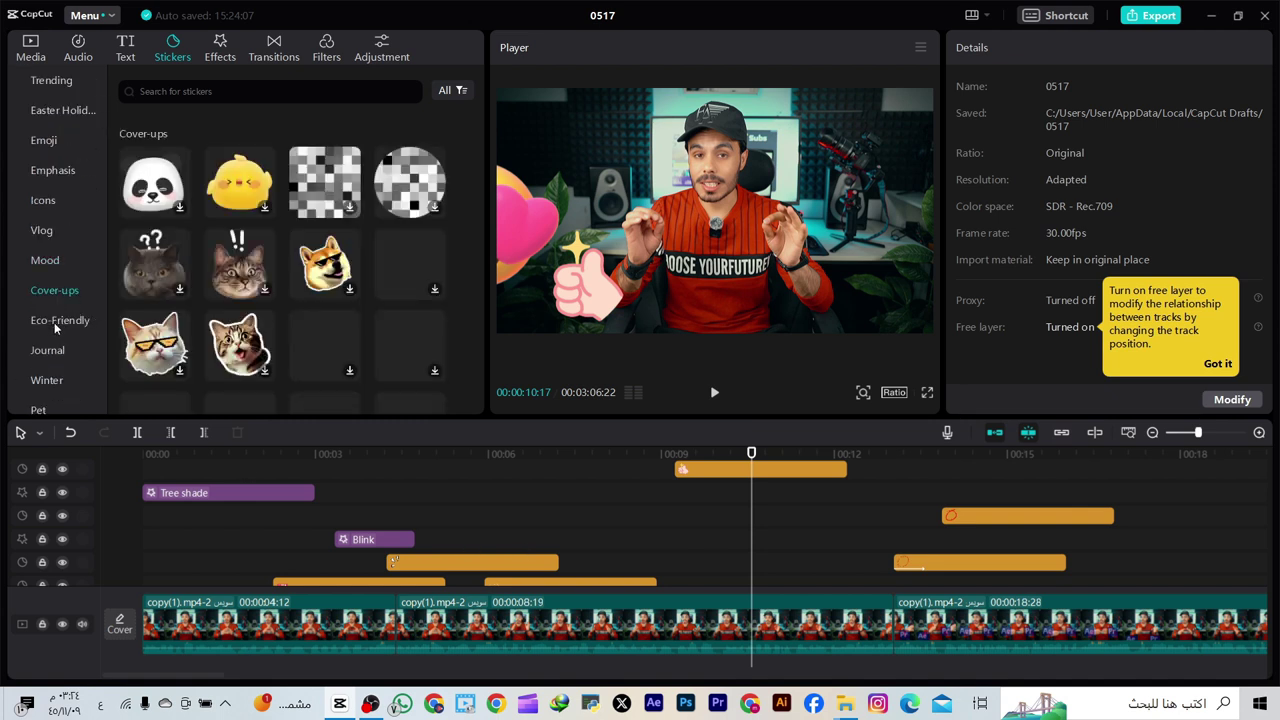
{"action": "left_click", "coordinate": [55, 326]}
{"action": "left_click", "coordinate": [50, 352]}
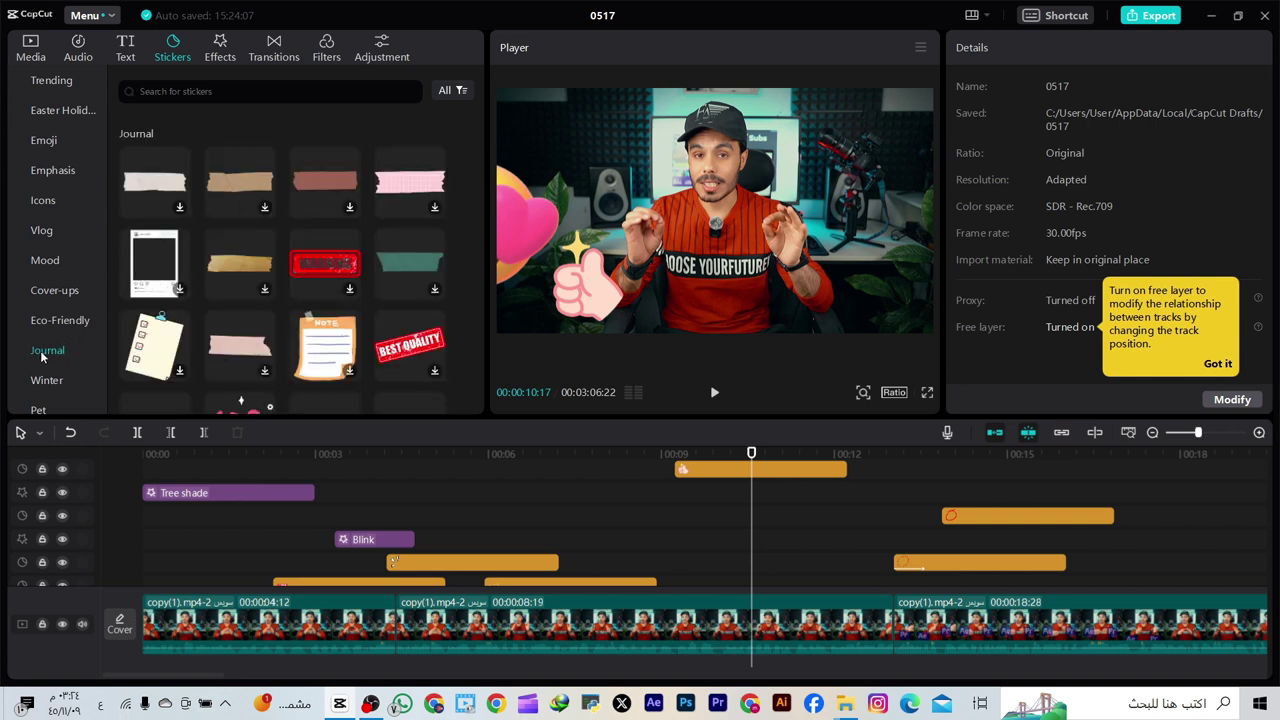
{"action": "scroll", "coordinate": [41, 355], "scroll_direction": "down", "scroll_amount": 1}
{"action": "left_click", "coordinate": [54, 312]}
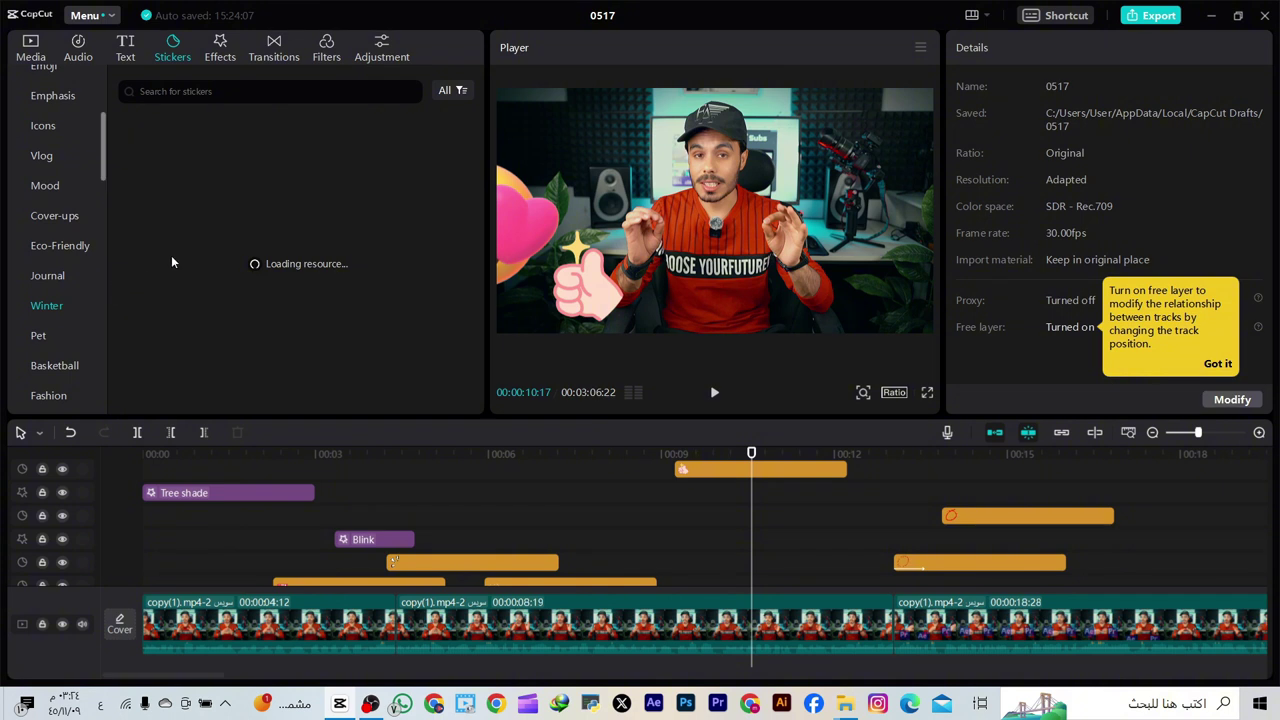
{"action": "scroll", "coordinate": [196, 236], "scroll_direction": "down", "scroll_amount": 1}
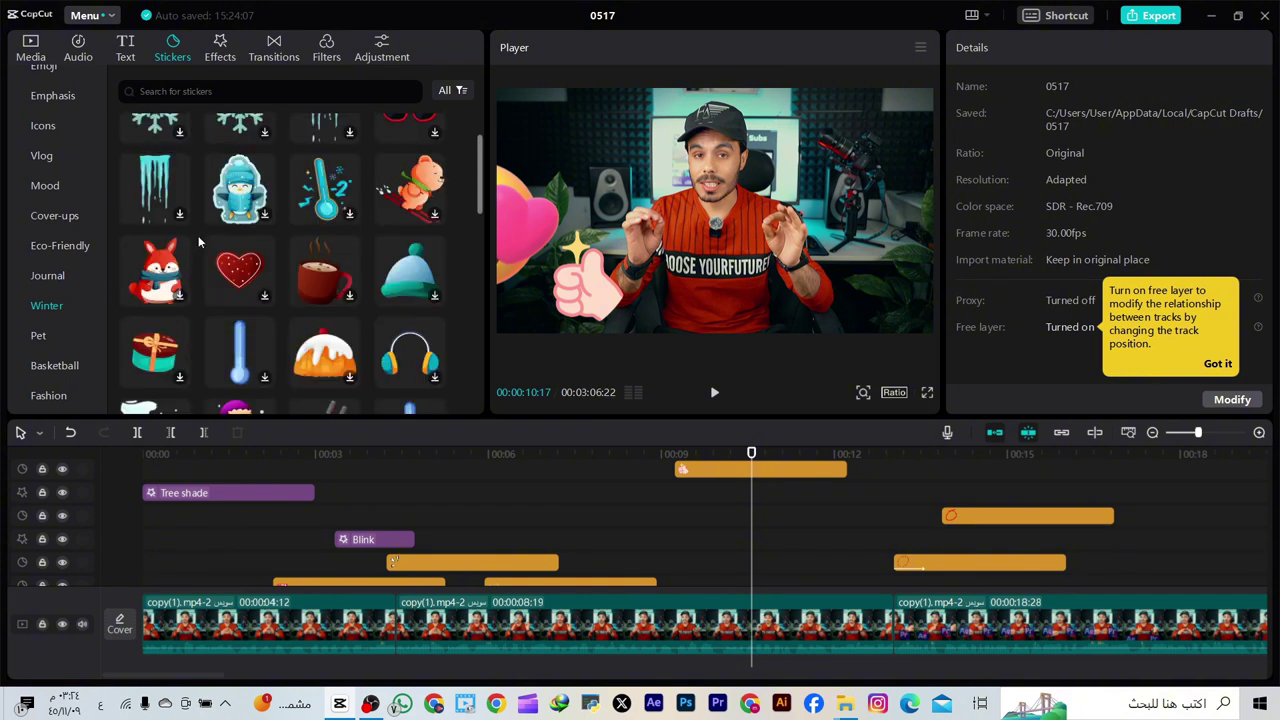
{"action": "scroll", "coordinate": [258, 280], "scroll_direction": "down", "scroll_amount": 10}
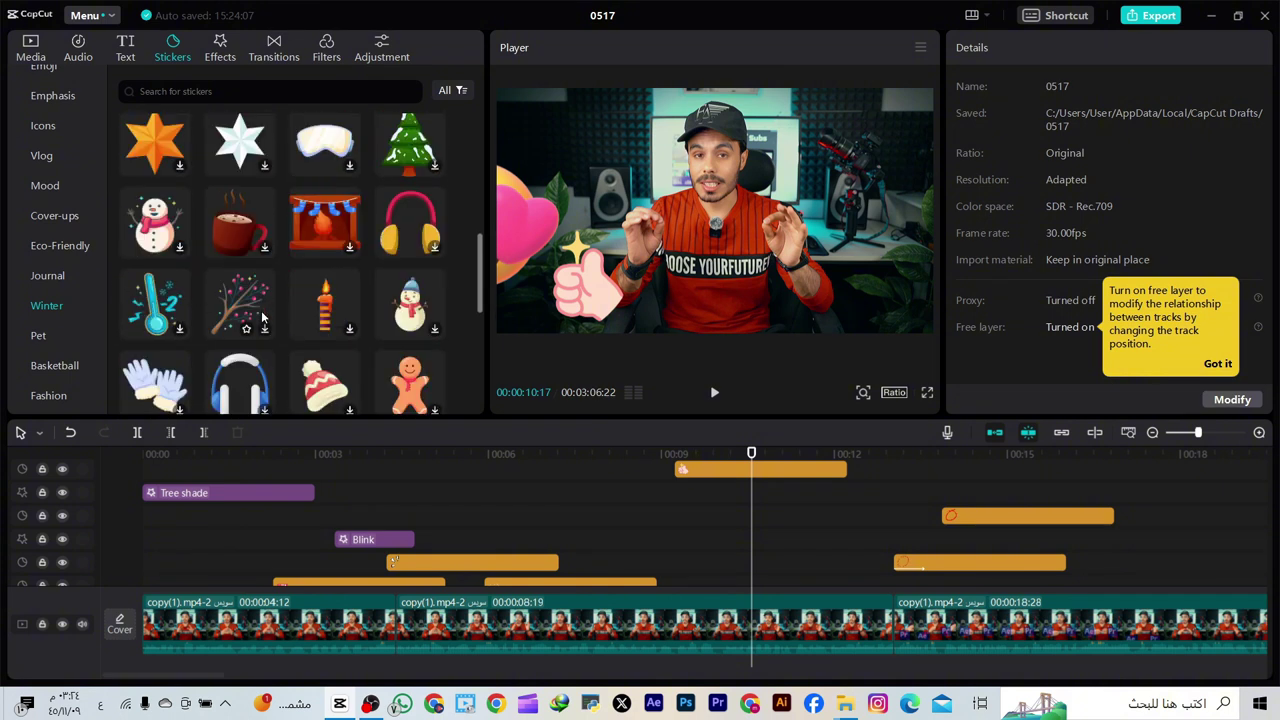
{"action": "scroll", "coordinate": [262, 253], "scroll_direction": "down", "scroll_amount": 3}
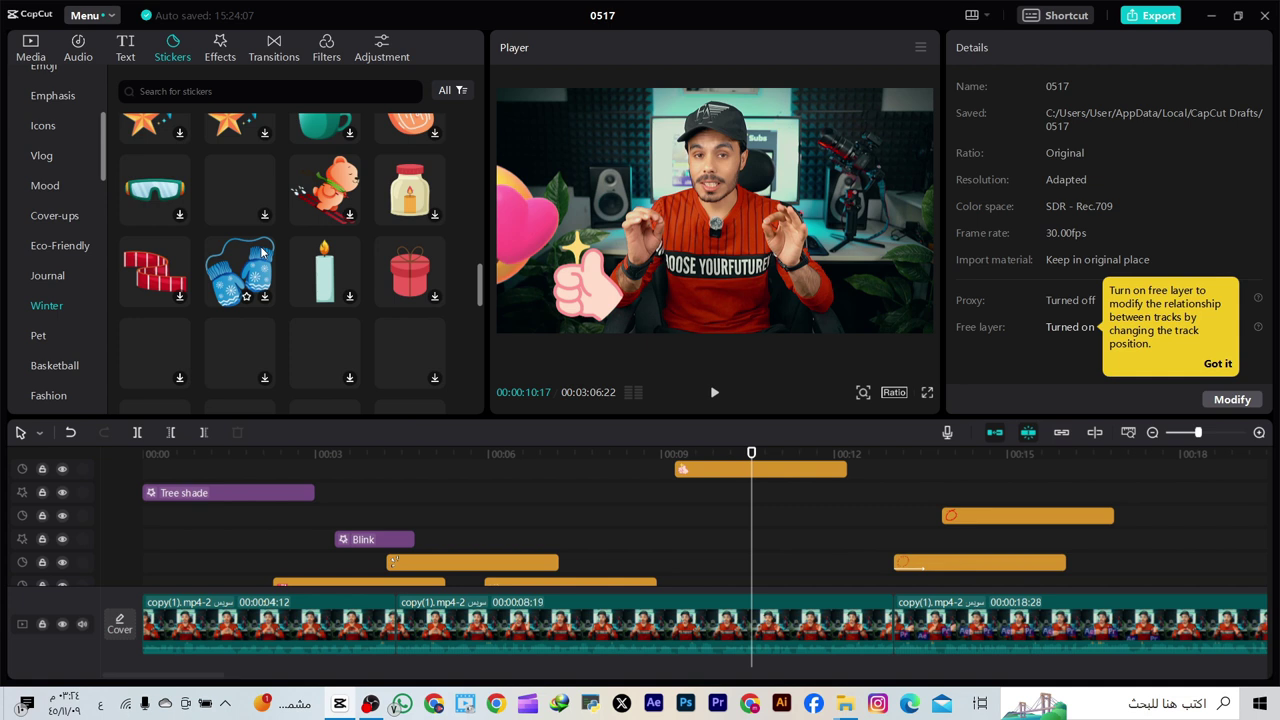
{"action": "scroll", "coordinate": [262, 253], "scroll_direction": "down", "scroll_amount": 2}
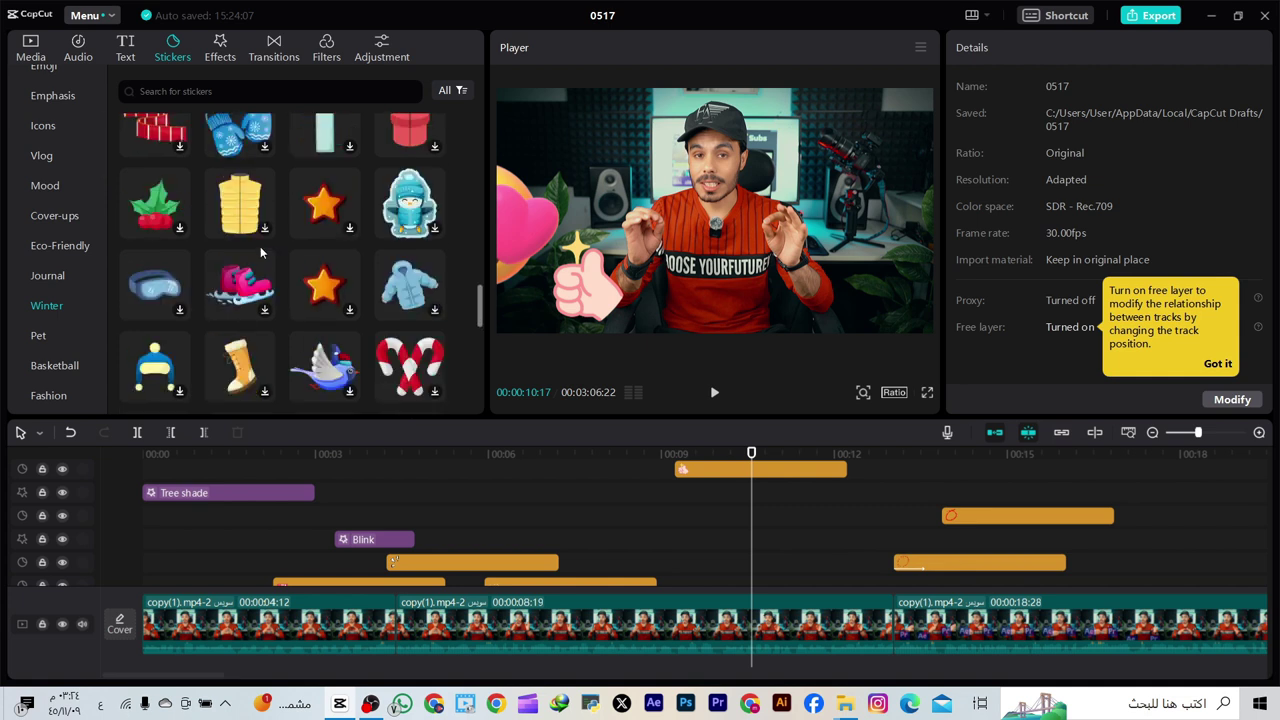